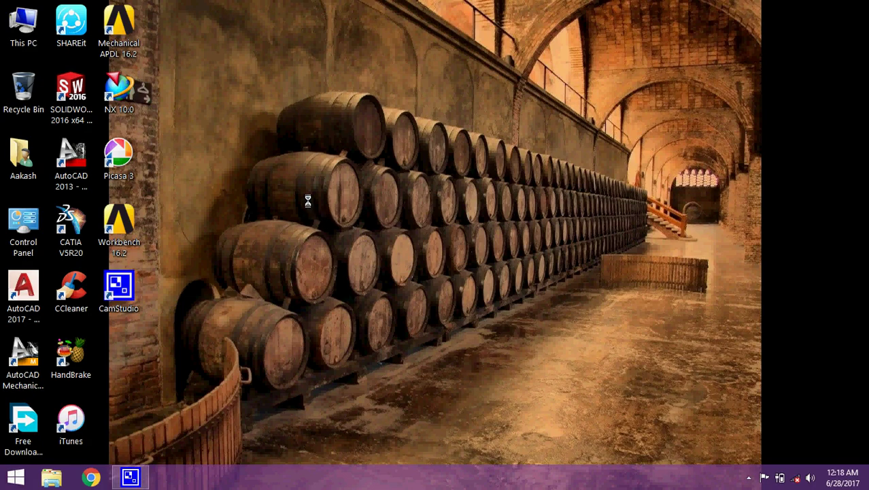
Launch SOLIDWORKS 2016 from the desktop and create a new blank part, Part1
{"action": "double_click", "coordinate": [71, 96]}
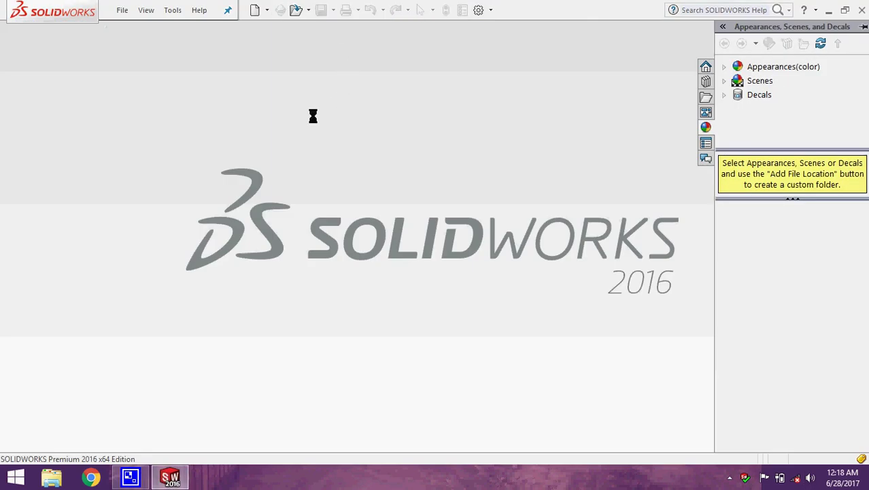
{"action": "left_click", "coordinate": [254, 10]}
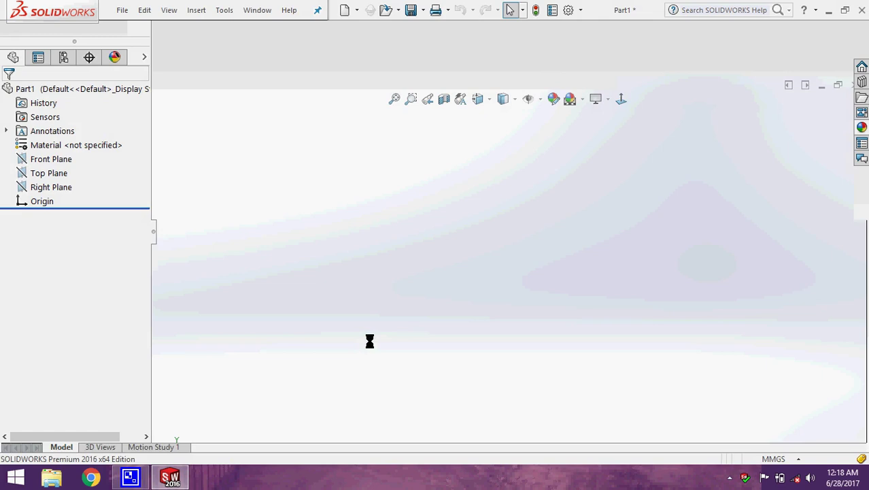
Sketch a 50 mm diameter circle at the origin on the Front Plane
{"action": "left_click", "coordinate": [30, 214]}
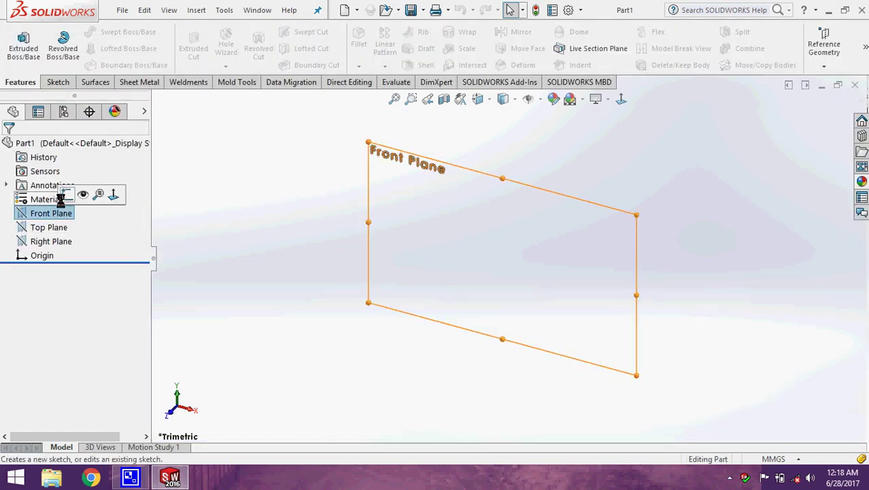
{"action": "left_click", "coordinate": [60, 199]}
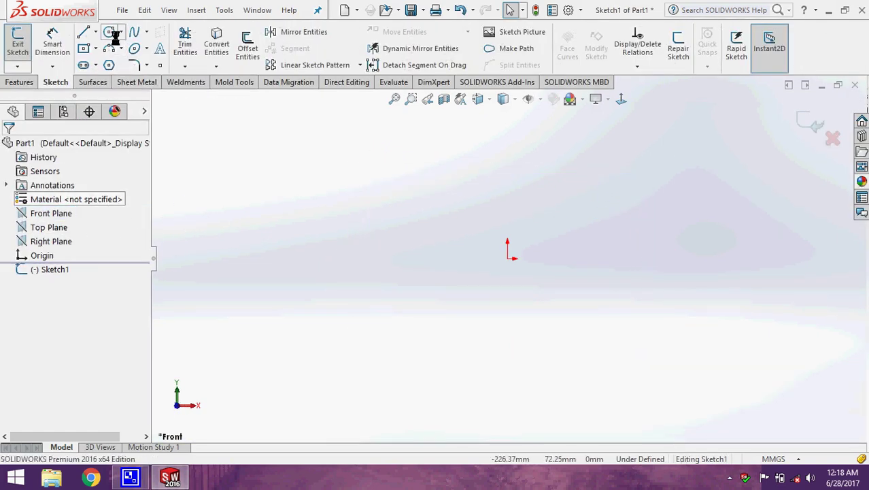
{"action": "left_click", "coordinate": [113, 36]}
{"action": "left_click", "coordinate": [509, 260]}
{"action": "left_click", "coordinate": [501, 302]}
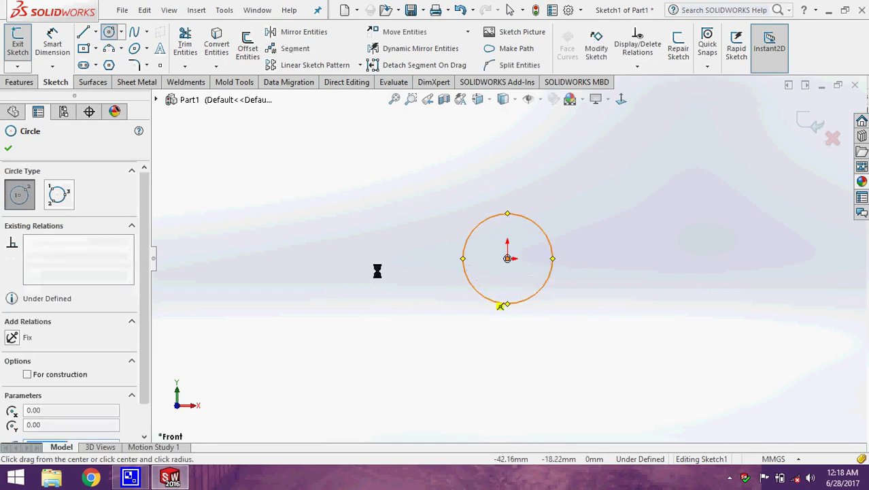
{"action": "key", "text": "Escape"}
{"action": "left_click", "coordinate": [540, 292]}
{"action": "left_click", "coordinate": [565, 211]}
{"action": "type", "text": "50"}
{"action": "key", "text": "Return"}
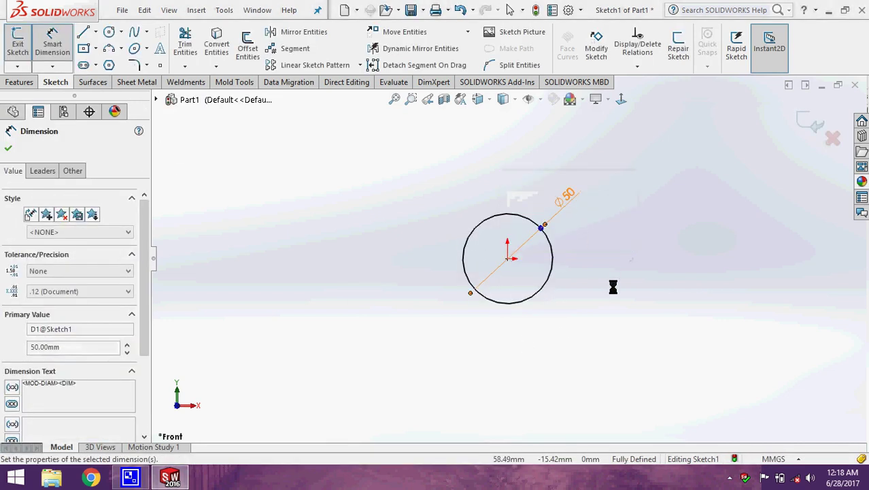
Extrude the circle 250 mm into a solid cylinder, Boss-Extrude1
{"action": "left_click", "coordinate": [802, 123]}
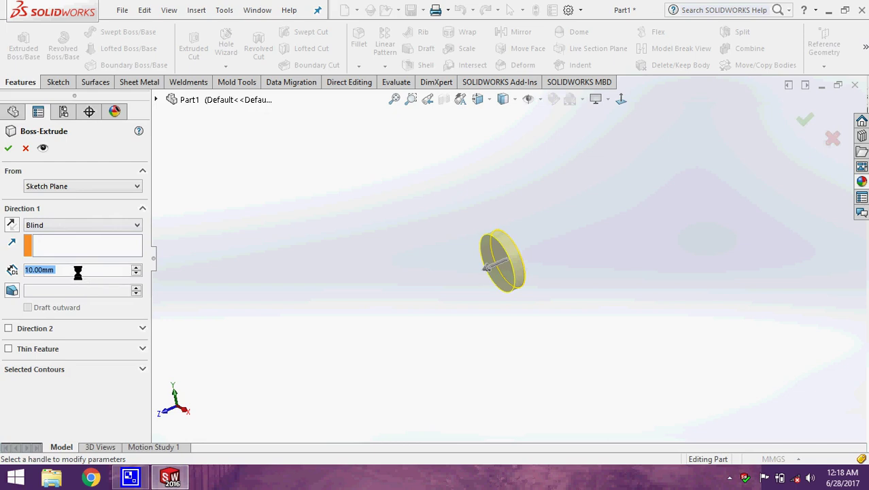
{"action": "type", "text": "250"}
{"action": "key", "text": "Return"}
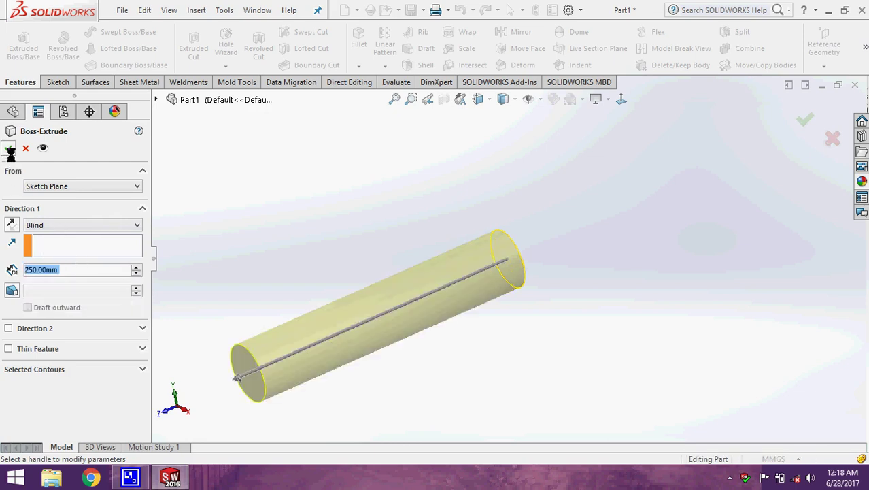
{"action": "left_click", "coordinate": [9, 148]}
{"action": "scroll", "coordinate": [401, 330], "scroll_direction": "up", "scroll_amount": 2}
{"action": "scroll", "coordinate": [436, 323], "scroll_direction": "down", "scroll_amount": 4}
{"action": "middle_click_drag", "start_coordinate": [436, 323], "coordinate": [467, 295]}
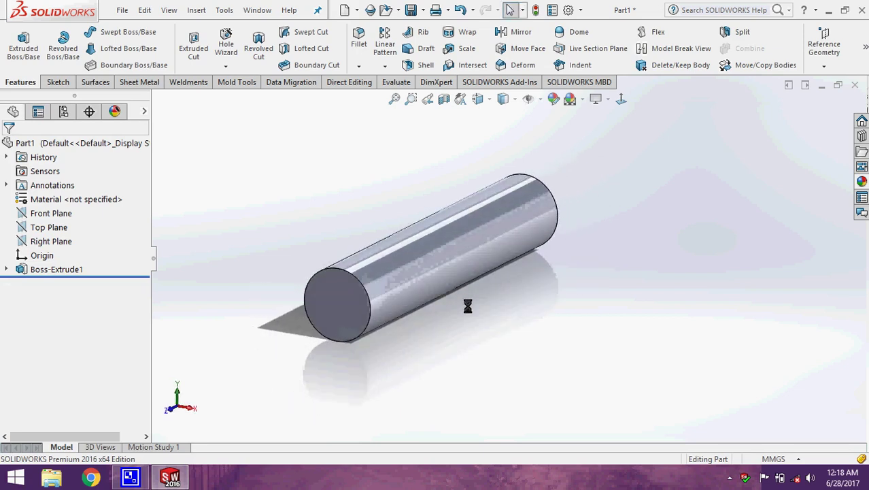
Start a sketch on the cylinder's end face and convert the face's circular outline into it
{"action": "left_click", "coordinate": [332, 311]}
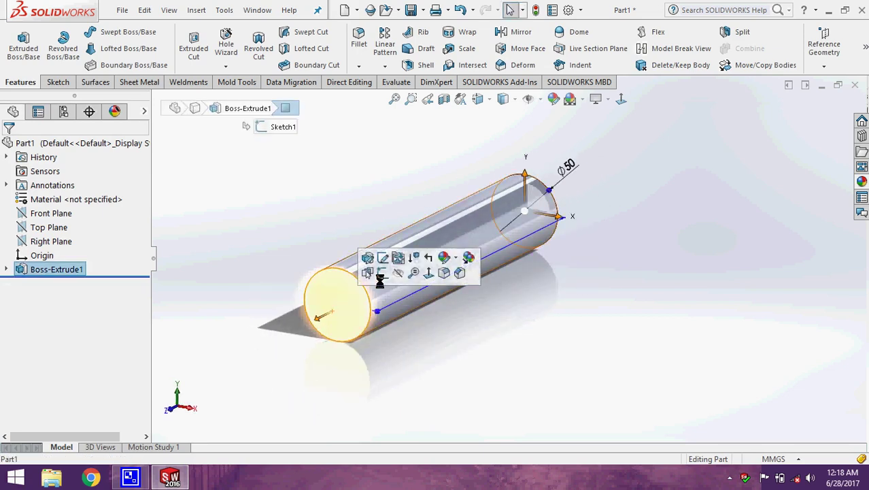
{"action": "left_click", "coordinate": [381, 274]}
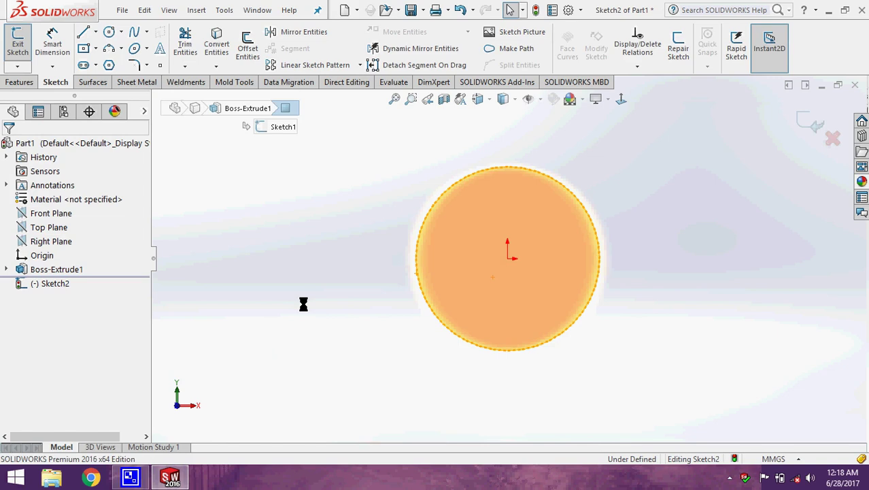
{"action": "left_click", "coordinate": [214, 55]}
{"action": "left_click", "coordinate": [451, 295]}
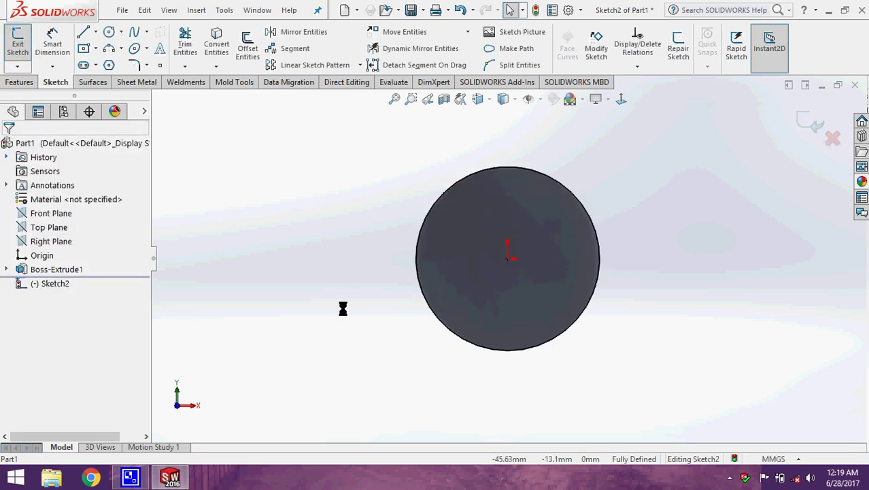
{"action": "scroll", "coordinate": [525, 187], "scroll_direction": "down", "scroll_amount": 4}
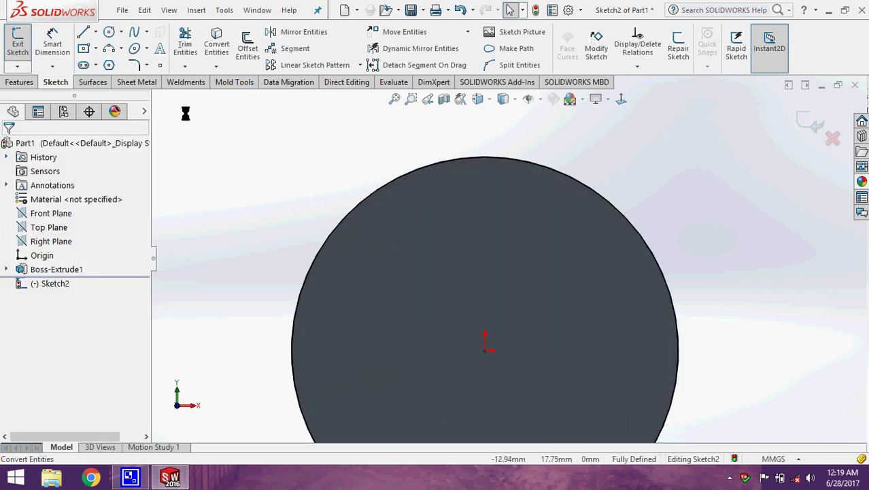
Draw a three-point arc across the top rim and trim away the unneeded circle
{"action": "left_click", "coordinate": [109, 50]}
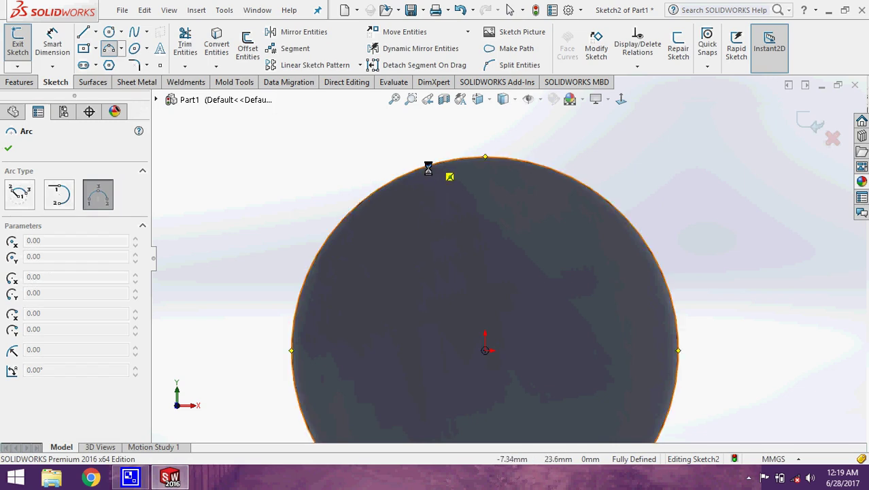
{"action": "left_click", "coordinate": [542, 165]}
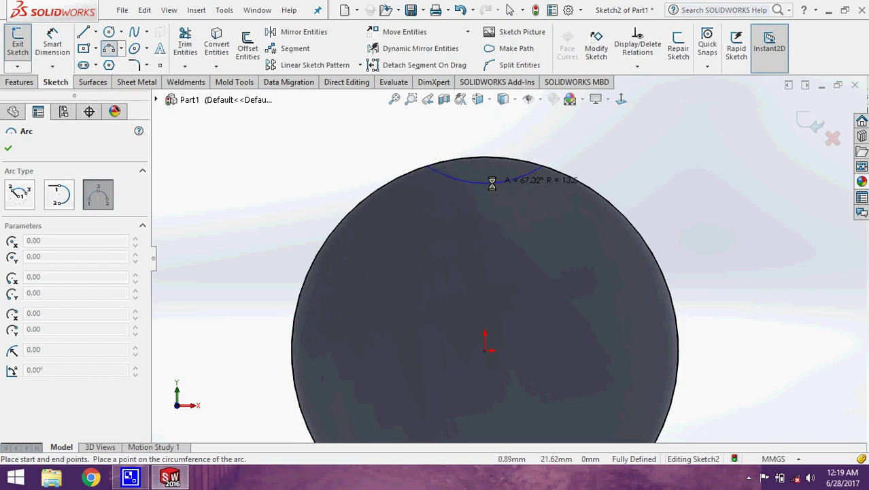
{"action": "scroll", "coordinate": [514, 189], "scroll_direction": "up", "scroll_amount": 5}
{"action": "scroll", "coordinate": [506, 225], "scroll_direction": "down", "scroll_amount": 3}
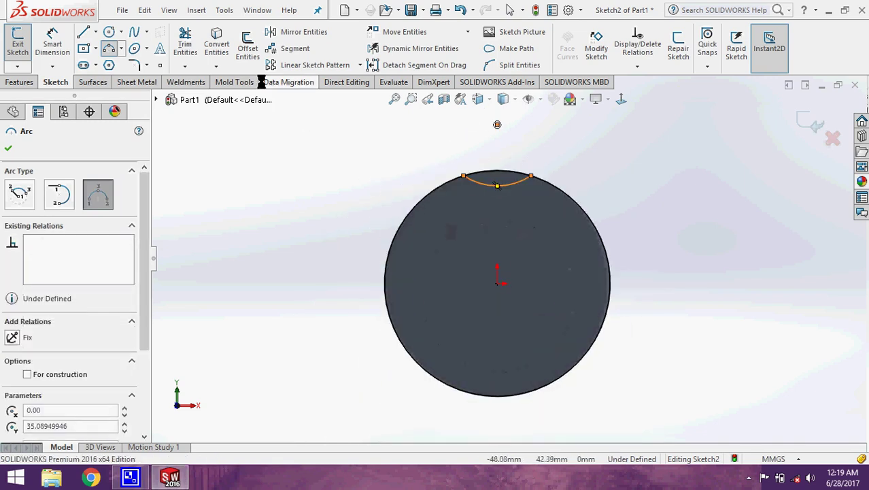
{"action": "left_click", "coordinate": [185, 44]}
{"action": "scroll", "coordinate": [490, 216], "scroll_direction": "up", "scroll_amount": 2}
{"action": "mouse_move", "coordinate": [351, 148]}
{"action": "left_mouse_down"}
{"action": "mouse_move", "coordinate": [422, 225]}
{"action": "mouse_move", "coordinate": [736, 209]}
{"action": "left_mouse_up"}
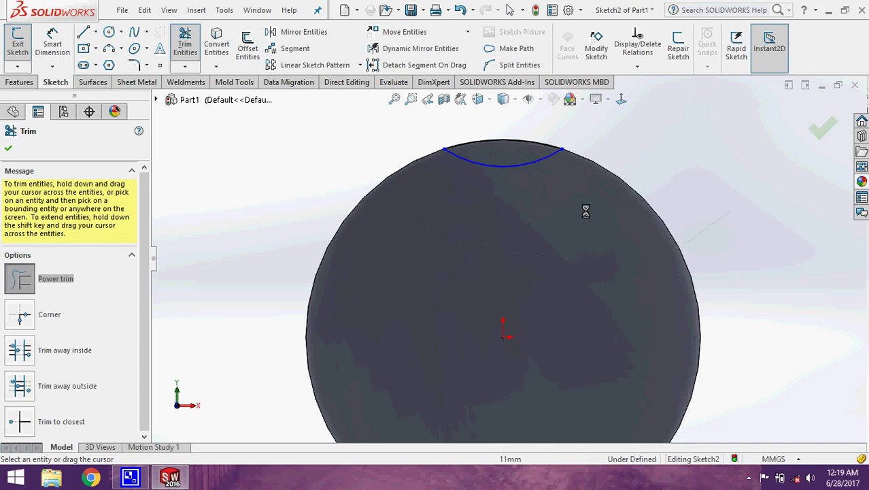
{"action": "key", "text": "Escape"}
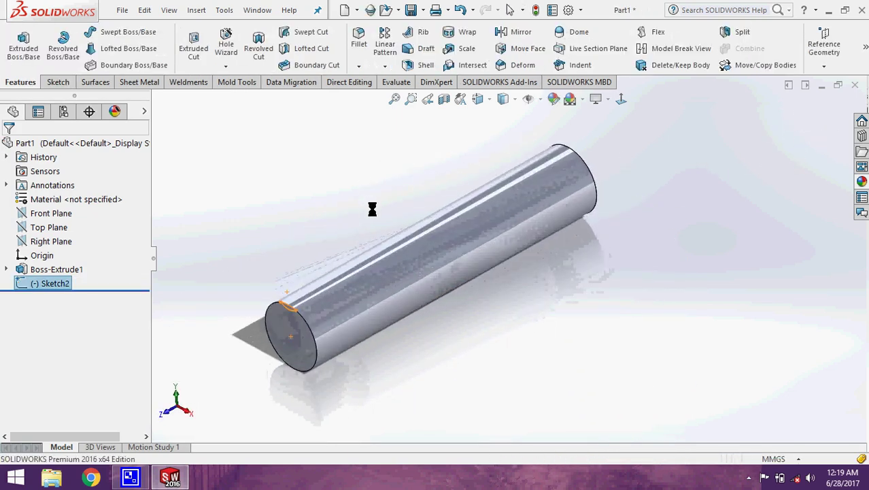
Cut the arc groove along the cylinder, then circular-pattern Cut-Extrude1 eight times over 360°
{"action": "left_click", "coordinate": [178, 52]}
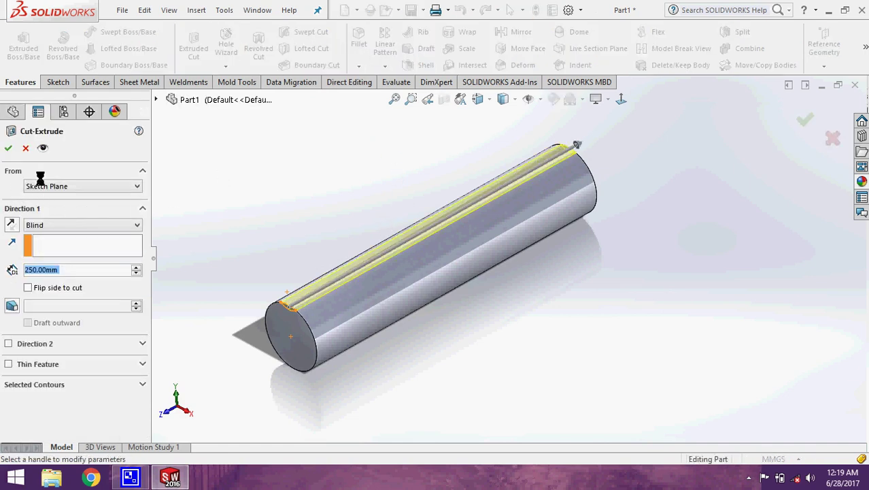
{"action": "mouse_move", "coordinate": [355, 233]}
{"action": "middle_mouse_down"}
{"action": "mouse_move", "coordinate": [376, 241]}
{"action": "mouse_move", "coordinate": [413, 235]}
{"action": "mouse_move", "coordinate": [399, 206]}
{"action": "mouse_move", "coordinate": [409, 224]}
{"action": "middle_mouse_up"}
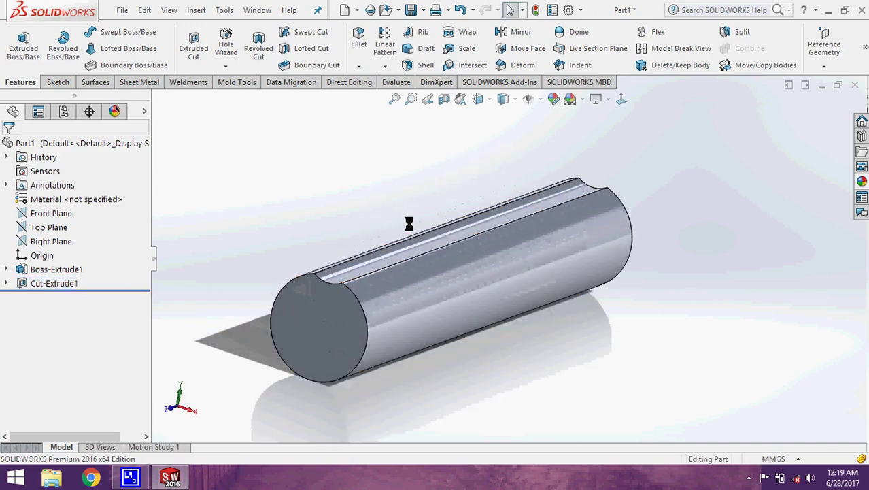
{"action": "left_click", "coordinate": [385, 66]}
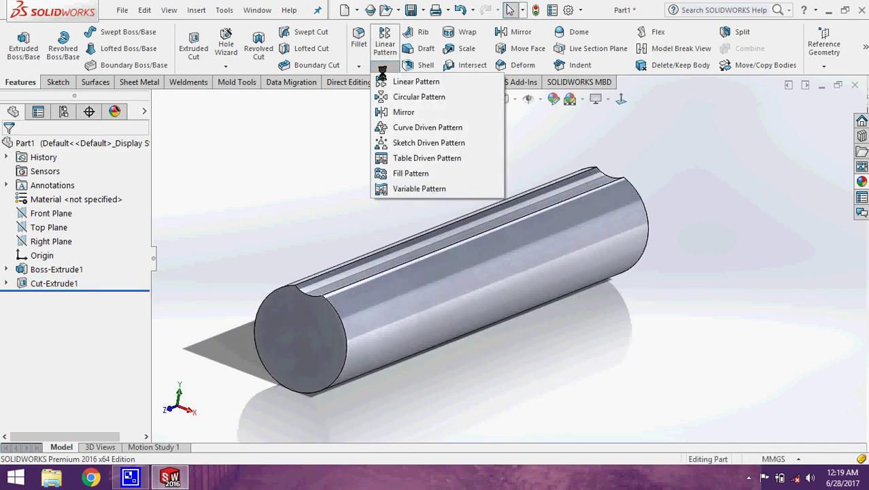
{"action": "left_click", "coordinate": [415, 97]}
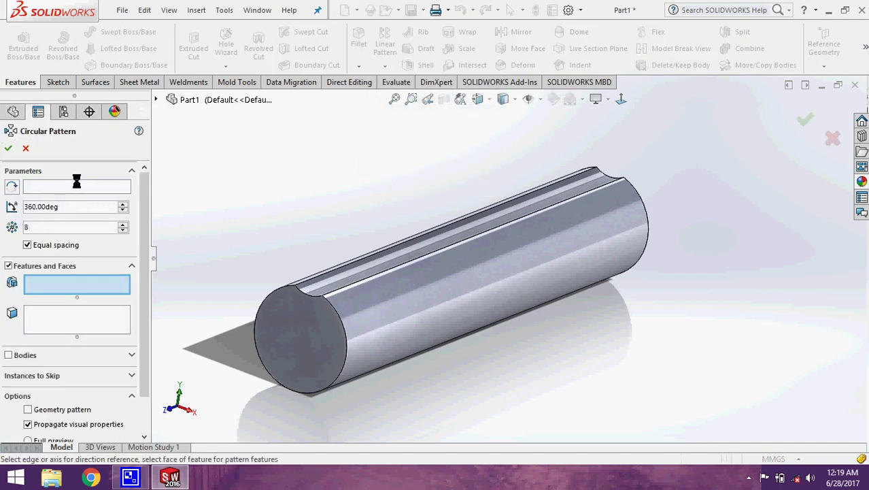
{"action": "left_click", "coordinate": [272, 293]}
{"action": "left_click", "coordinate": [96, 285]}
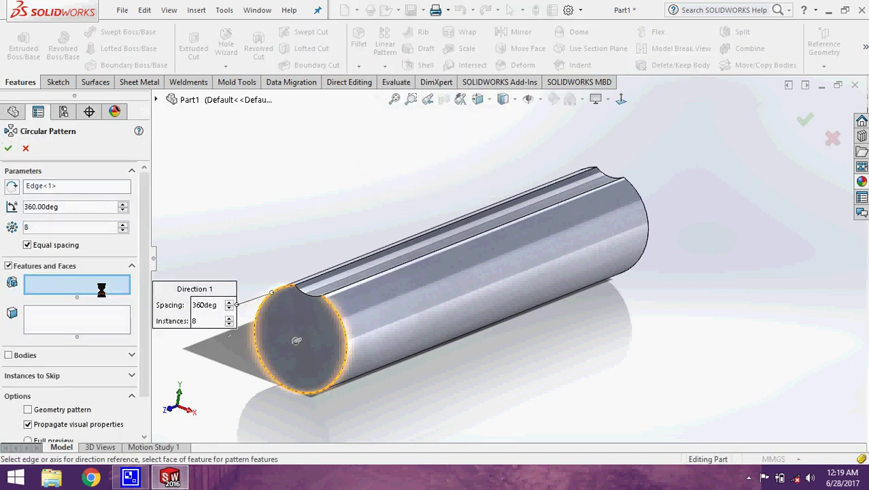
{"action": "left_click", "coordinate": [302, 289]}
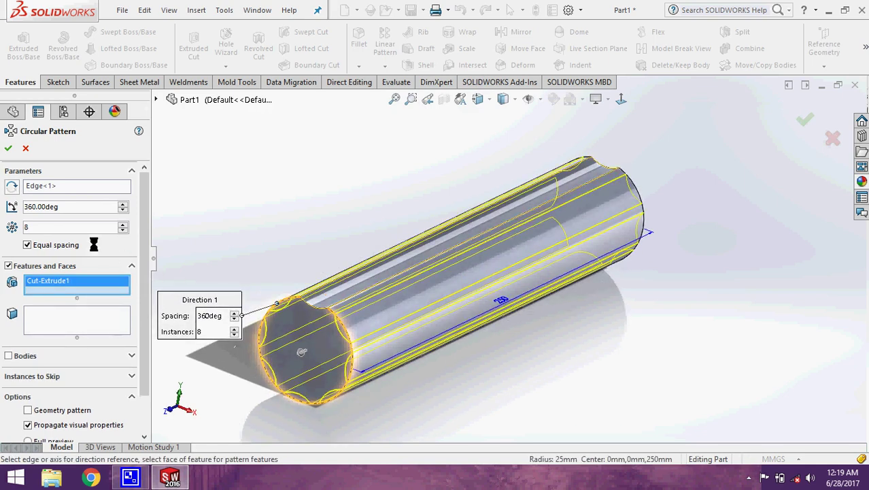
{"action": "left_click", "coordinate": [9, 148]}
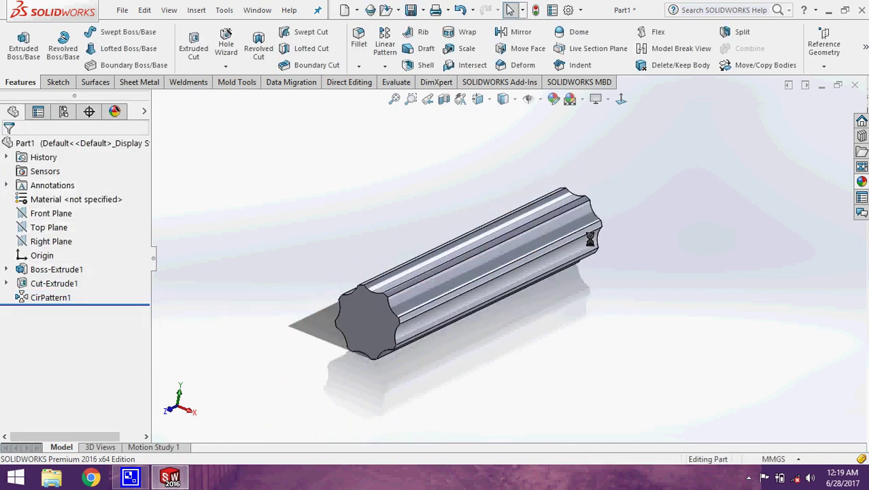
Sketch a centred circle on the fluted end face and extrude it 15 mm as Boss-Extrude2
{"action": "middle_click_drag", "start_coordinate": [281, 176], "coordinate": [503, 308]}
{"action": "scroll", "coordinate": [585, 186], "scroll_direction": "down", "scroll_amount": 5}
{"action": "scroll", "coordinate": [585, 186], "scroll_direction": "up", "scroll_amount": 5}
{"action": "middle_click_drag", "start_coordinate": [562, 291], "coordinate": [532, 266]}
{"action": "left_click", "coordinate": [518, 256]}
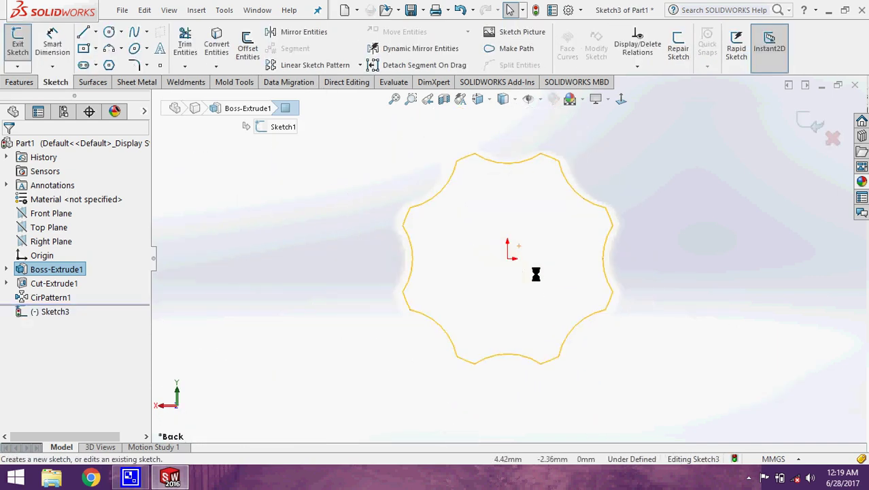
{"action": "left_click", "coordinate": [111, 32]}
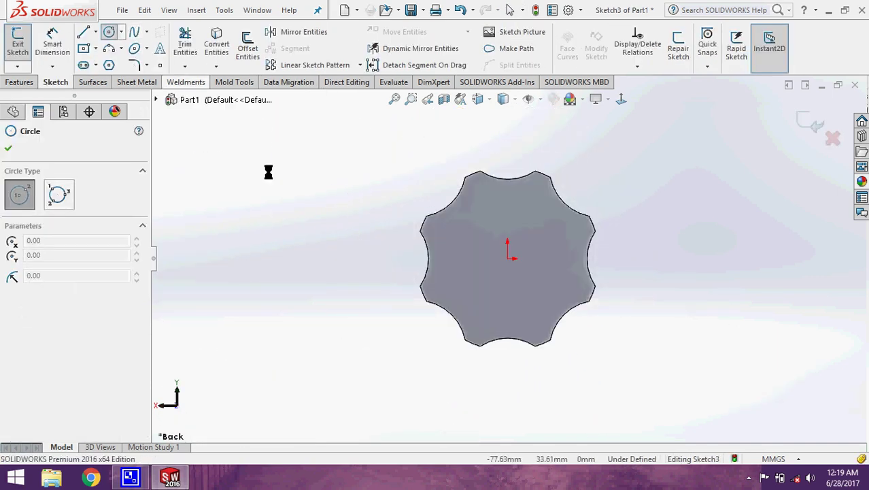
{"action": "left_click", "coordinate": [510, 261]}
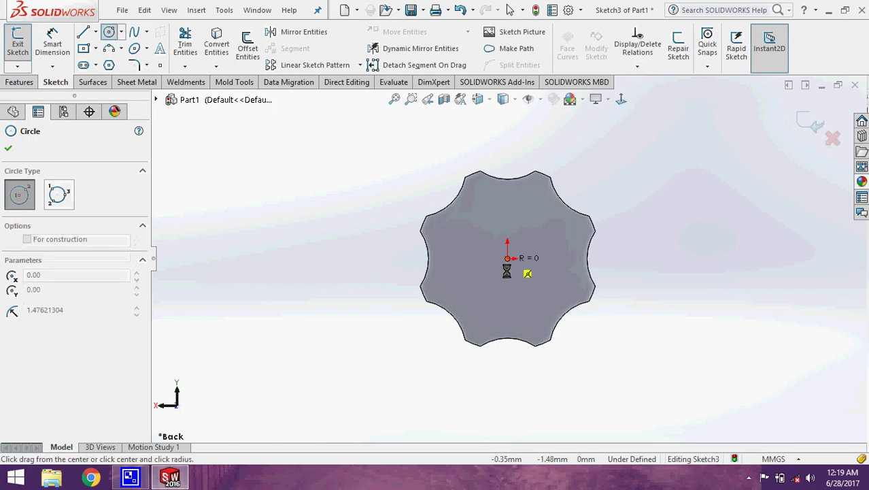
{"action": "left_click", "coordinate": [462, 304]}
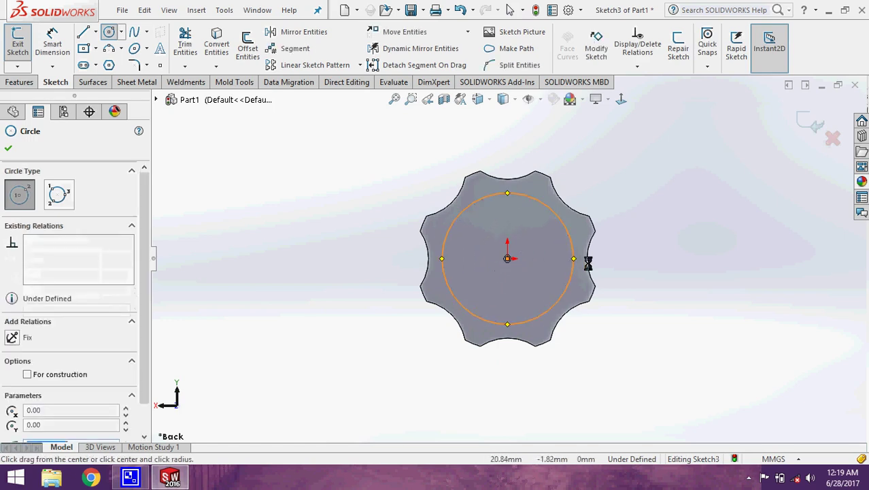
{"action": "key", "text": "ctrl+b"}
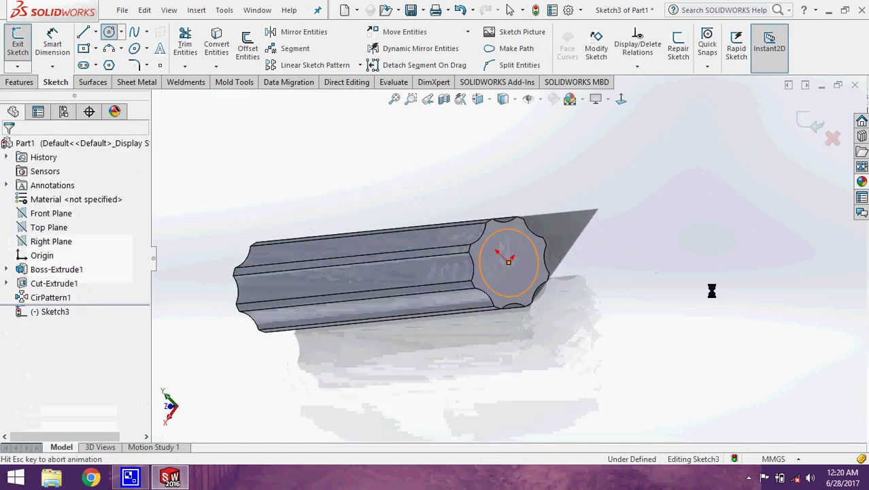
{"action": "left_click", "coordinate": [23, 42]}
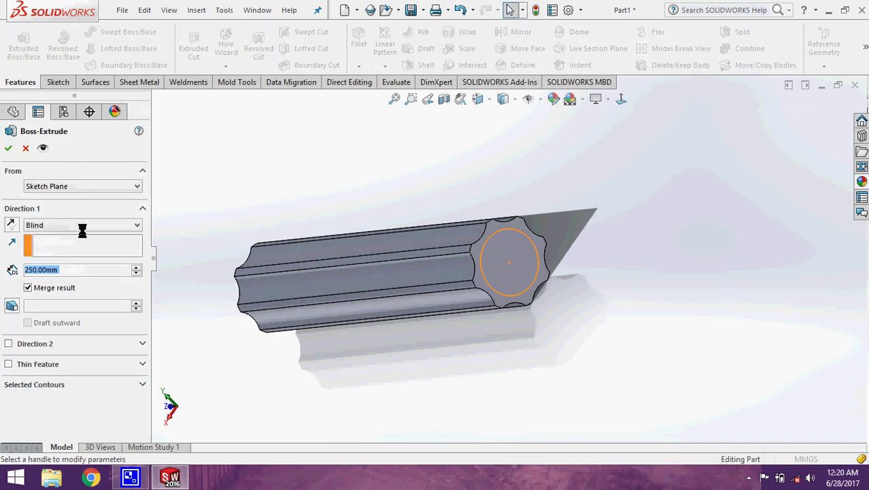
{"action": "type", "text": "15"}
{"action": "key", "text": "Return"}
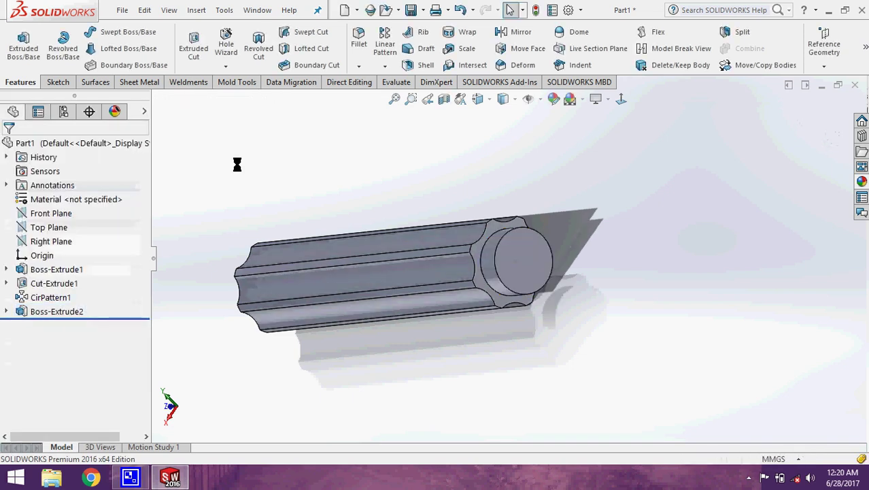
Round the boss's end face with an 18 mm fillet to form a dome
{"action": "left_click", "coordinate": [359, 38]}
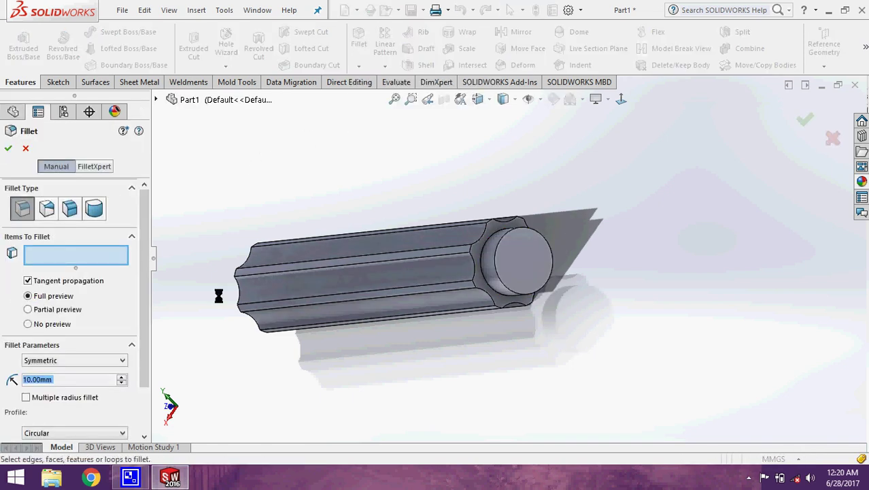
{"action": "type", "text": "18"}
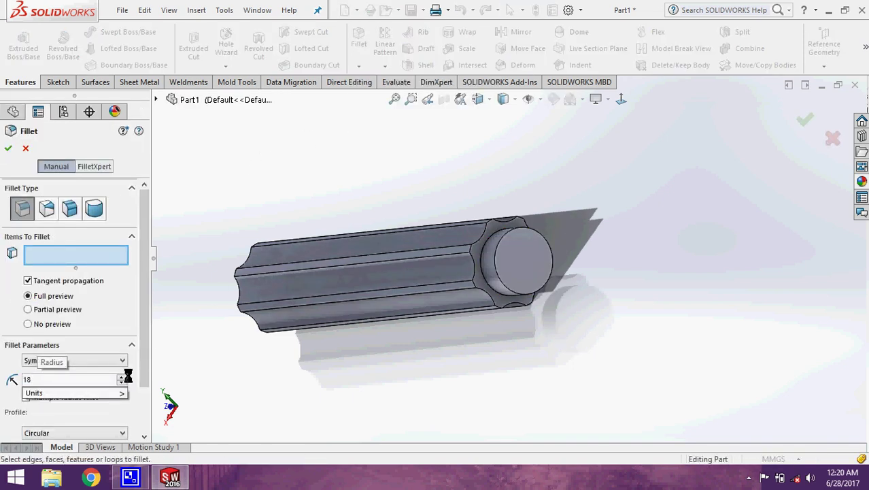
{"action": "key", "text": "Return"}
{"action": "scroll", "coordinate": [485, 338], "scroll_direction": "down", "scroll_amount": 2}
{"action": "scroll", "coordinate": [526, 270], "scroll_direction": "down", "scroll_amount": 2}
{"action": "scroll", "coordinate": [586, 217], "scroll_direction": "down", "scroll_amount": 1}
{"action": "left_click", "coordinate": [586, 217]}
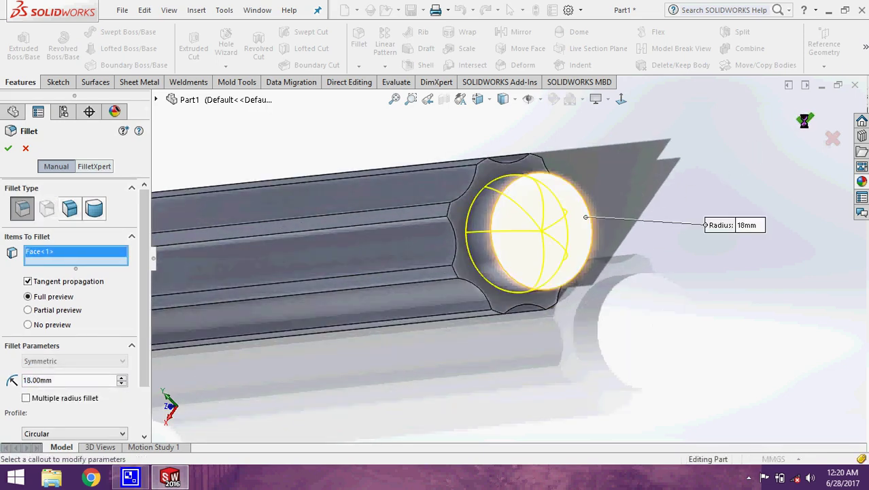
{"action": "key", "text": "Return"}
{"action": "scroll", "coordinate": [664, 331], "scroll_direction": "up", "scroll_amount": 4}
{"action": "scroll", "coordinate": [609, 318], "scroll_direction": "down", "scroll_amount": 2}
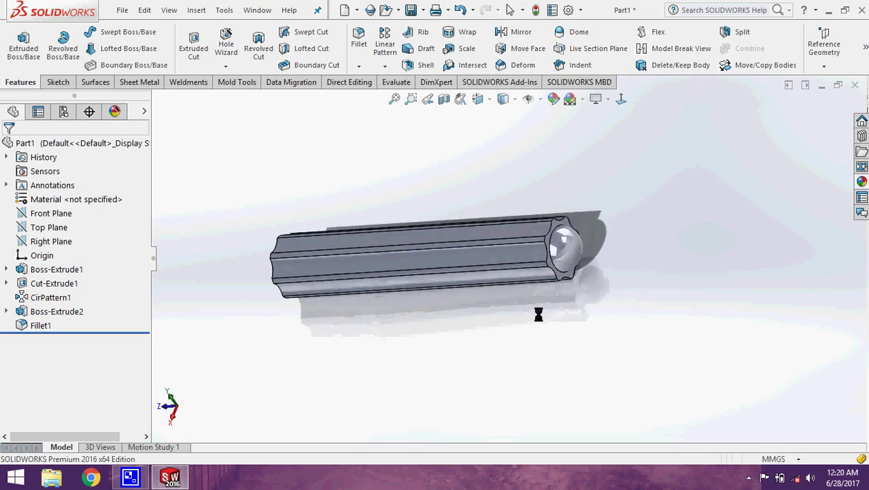
{"action": "key", "text": "ctrl+7"}
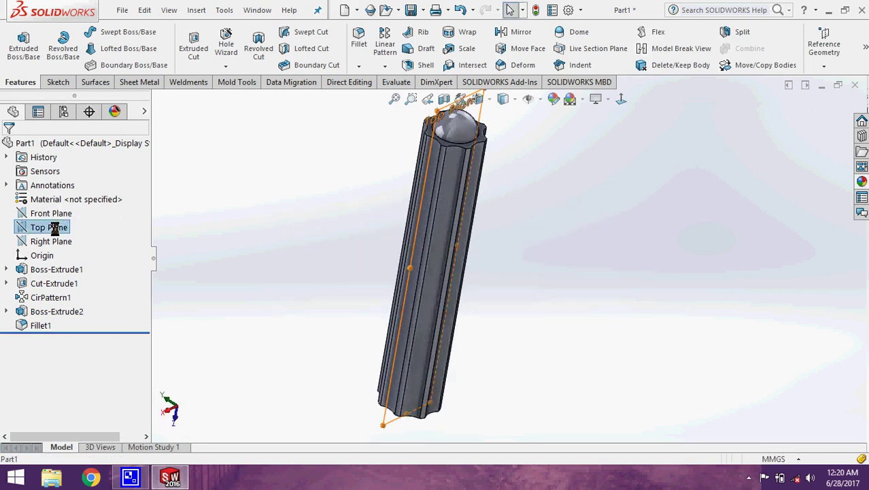
Draw a vertical centreline along the handle's axis in a new Top Plane sketch
{"action": "left_click", "coordinate": [55, 229]}
{"action": "left_click", "coordinate": [56, 214]}
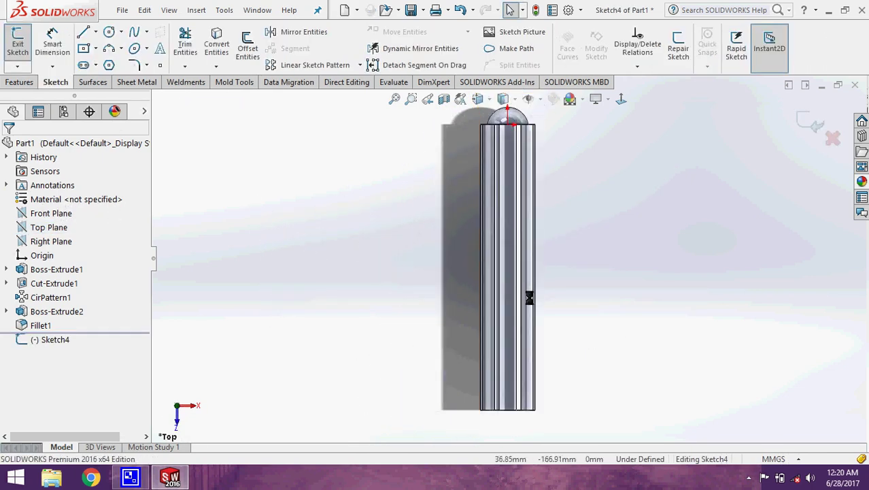
{"action": "left_click", "coordinate": [95, 31]}
{"action": "left_click", "coordinate": [119, 65]}
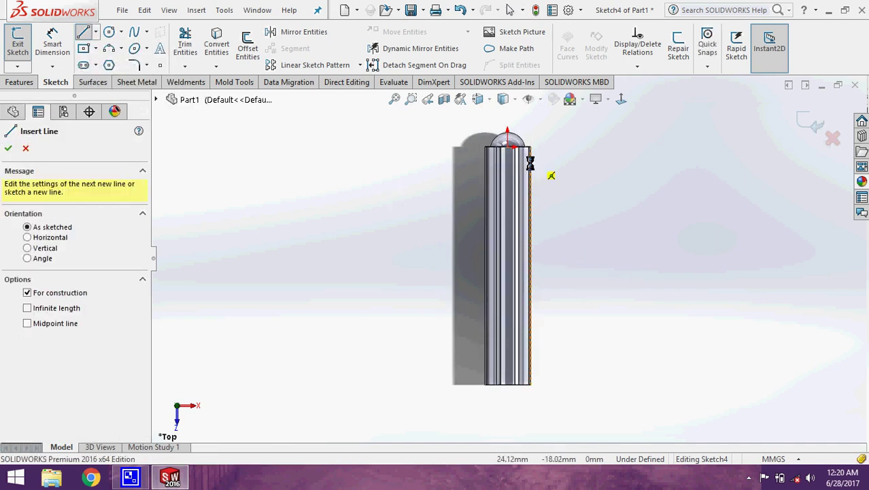
{"action": "left_click", "coordinate": [506, 147]}
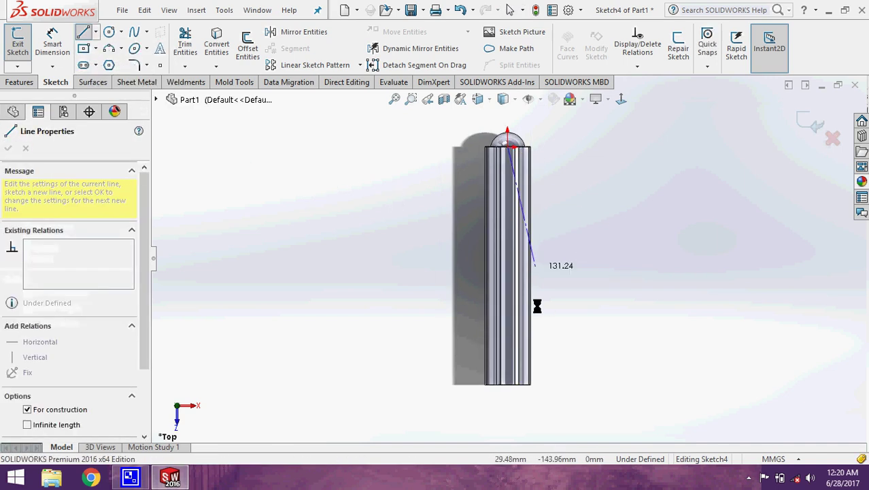
{"action": "left_click", "coordinate": [507, 426]}
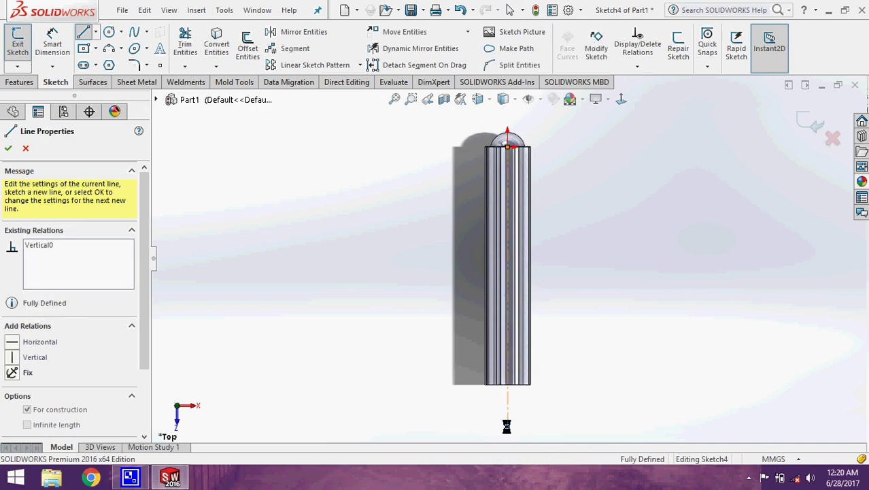
Draw a closed four-sided line profile beside the handle near one end and exit the sketch
{"action": "left_click", "coordinate": [84, 47]}
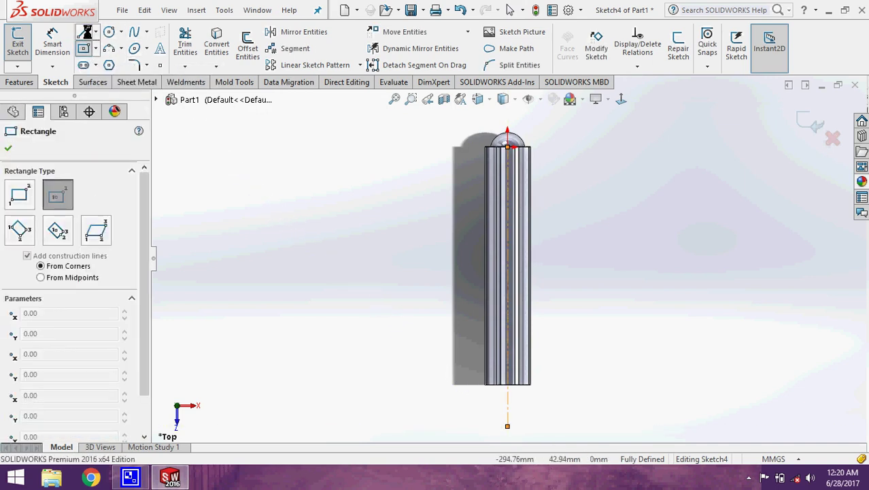
{"action": "left_click", "coordinate": [85, 32]}
{"action": "scroll", "coordinate": [549, 346], "scroll_direction": "down", "scroll_amount": 3}
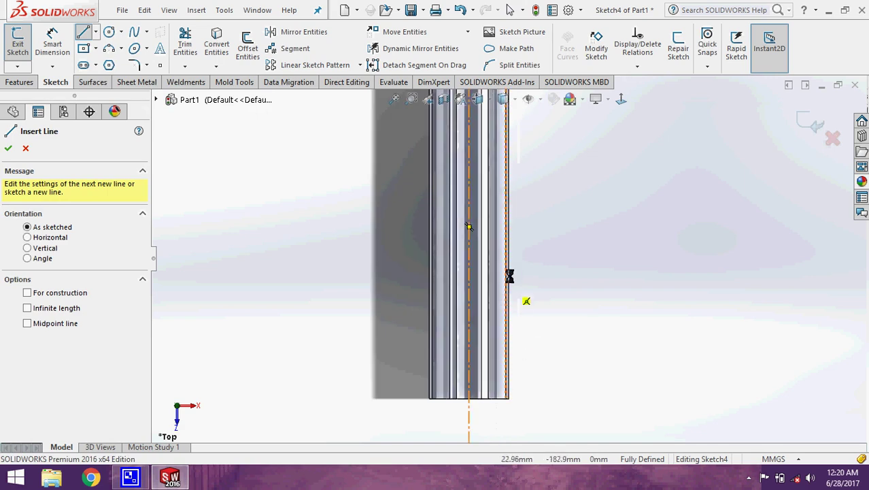
{"action": "left_click", "coordinate": [532, 252]}
{"action": "left_click", "coordinate": [498, 286]}
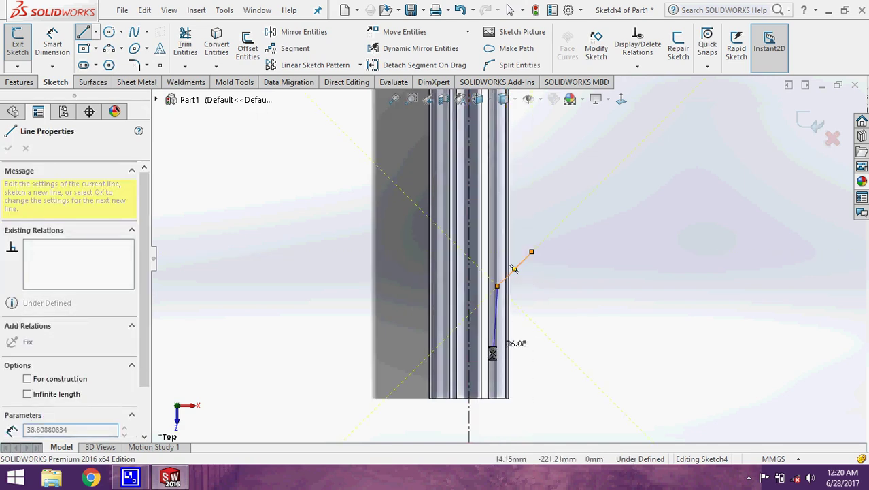
{"action": "left_click", "coordinate": [497, 354]}
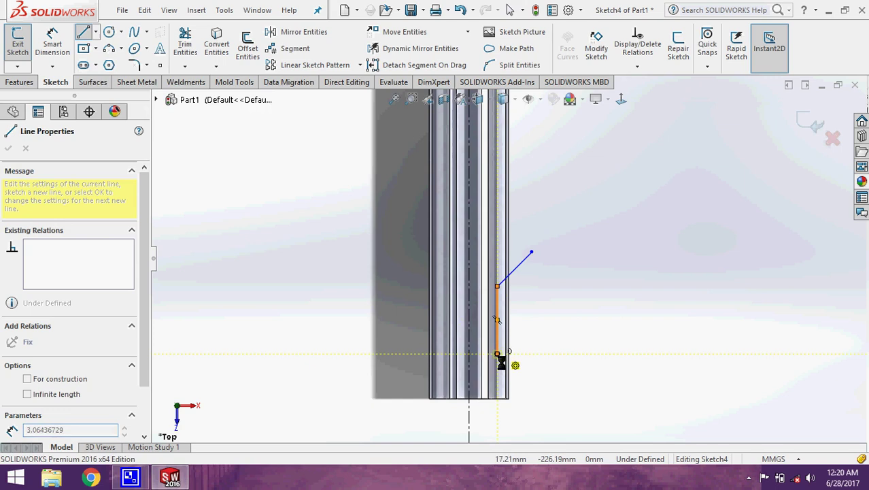
{"action": "left_click", "coordinate": [531, 393]}
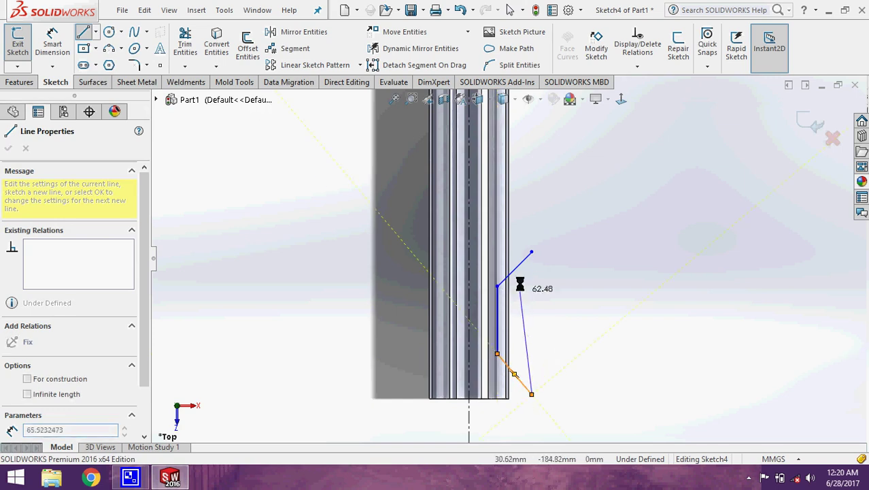
{"action": "left_click", "coordinate": [532, 252]}
{"action": "left_click", "coordinate": [809, 126]}
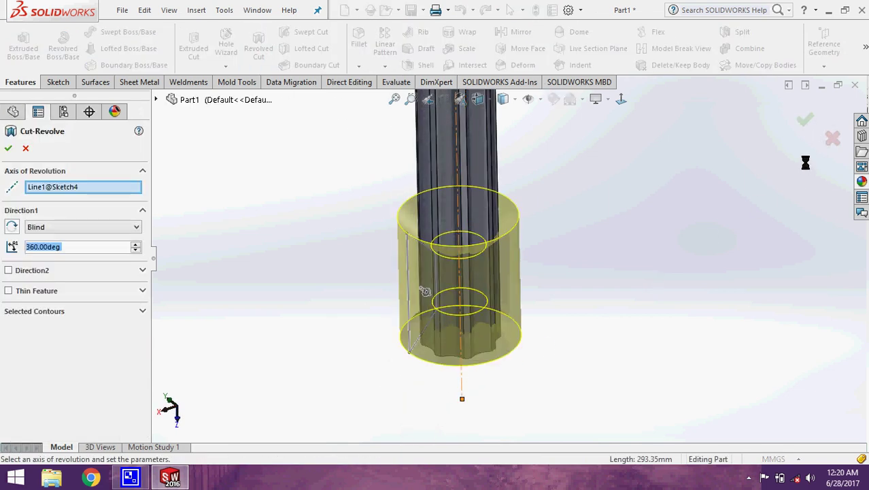
Revolve-cut Sketch4 360° around Line1 to form a narrow neck near the handle's end
{"action": "left_click", "coordinate": [806, 124]}
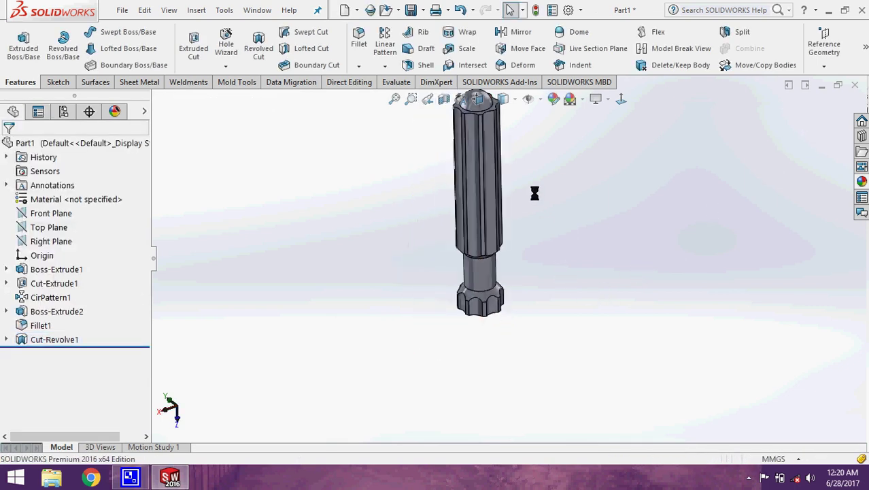
{"action": "middle_click_drag", "start_coordinate": [535, 192], "coordinate": [635, 302]}
{"action": "scroll", "coordinate": [471, 209], "scroll_direction": "down", "scroll_amount": 2}
{"action": "scroll", "coordinate": [469, 299], "scroll_direction": "down", "scroll_amount": 2}
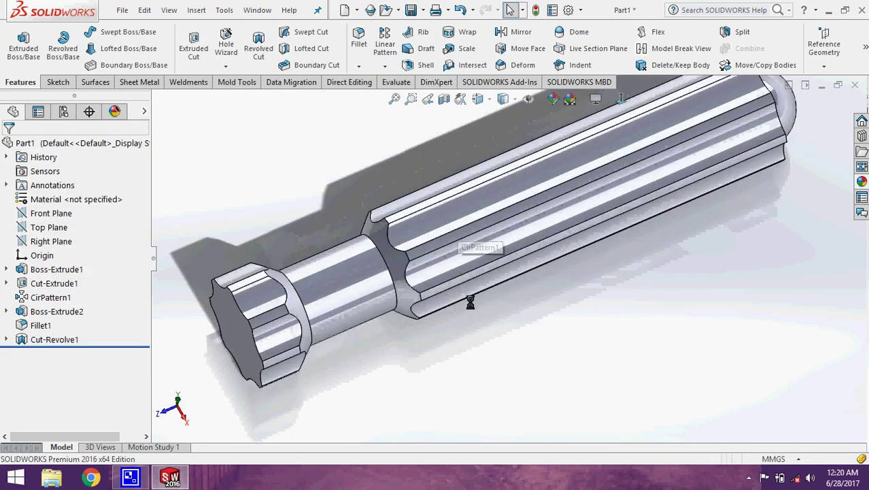
{"action": "scroll", "coordinate": [480, 253], "scroll_direction": "down", "scroll_amount": 2}
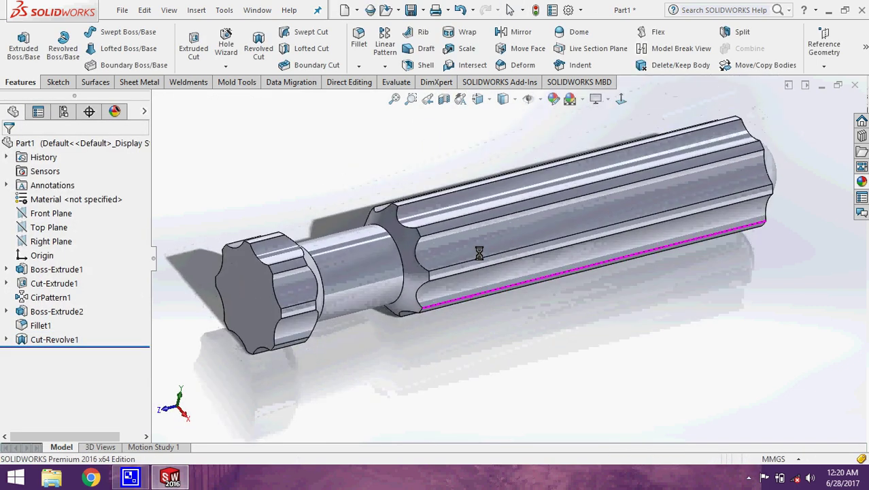
Start a 5 mm fillet and select the eight flute faces around the handle
{"action": "left_click", "coordinate": [360, 39]}
{"action": "type", "text": "5."}
{"action": "scroll", "coordinate": [415, 218], "scroll_direction": "down", "scroll_amount": 2}
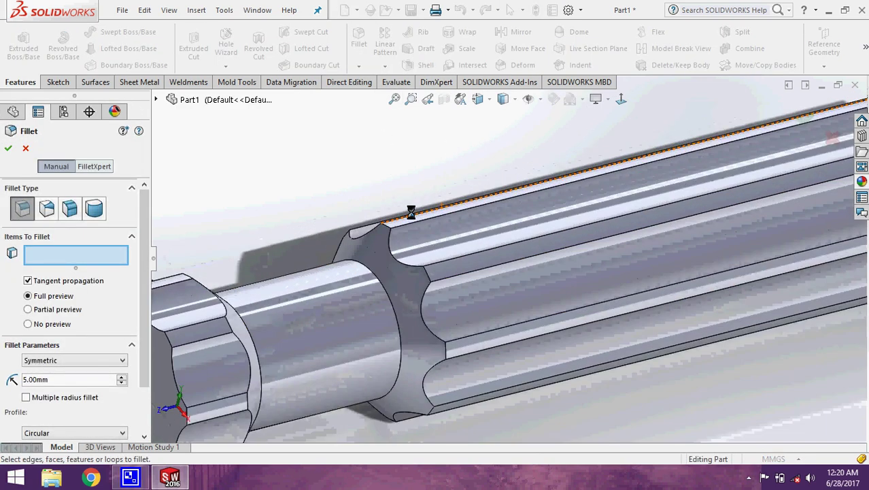
{"action": "scroll", "coordinate": [431, 277], "scroll_direction": "down", "scroll_amount": 2}
{"action": "scroll", "coordinate": [435, 282], "scroll_direction": "down", "scroll_amount": 1}
{"action": "left_click", "coordinate": [435, 282]}
{"action": "mouse_move", "coordinate": [441, 282]}
{"action": "middle_mouse_down"}
{"action": "mouse_move", "coordinate": [407, 229]}
{"action": "mouse_move", "coordinate": [350, 230]}
{"action": "mouse_move", "coordinate": [336, 257]}
{"action": "mouse_move", "coordinate": [342, 237]}
{"action": "middle_mouse_up"}
{"action": "left_click", "coordinate": [417, 257]}
{"action": "left_click", "coordinate": [407, 228]}
{"action": "left_click", "coordinate": [350, 230]}
{"action": "left_click", "coordinate": [286, 242]}
{"action": "mouse_move", "coordinate": [286, 242]}
{"action": "middle_mouse_down"}
{"action": "mouse_move", "coordinate": [359, 229]}
{"action": "mouse_move", "coordinate": [276, 233]}
{"action": "mouse_move", "coordinate": [295, 235]}
{"action": "mouse_move", "coordinate": [262, 248]}
{"action": "mouse_move", "coordinate": [297, 260]}
{"action": "mouse_move", "coordinate": [403, 253]}
{"action": "mouse_move", "coordinate": [326, 105]}
{"action": "mouse_move", "coordinate": [287, 343]}
{"action": "middle_mouse_up"}
{"action": "left_click", "coordinate": [289, 238]}
{"action": "left_click", "coordinate": [296, 235]}
{"action": "left_click", "coordinate": [254, 242]}
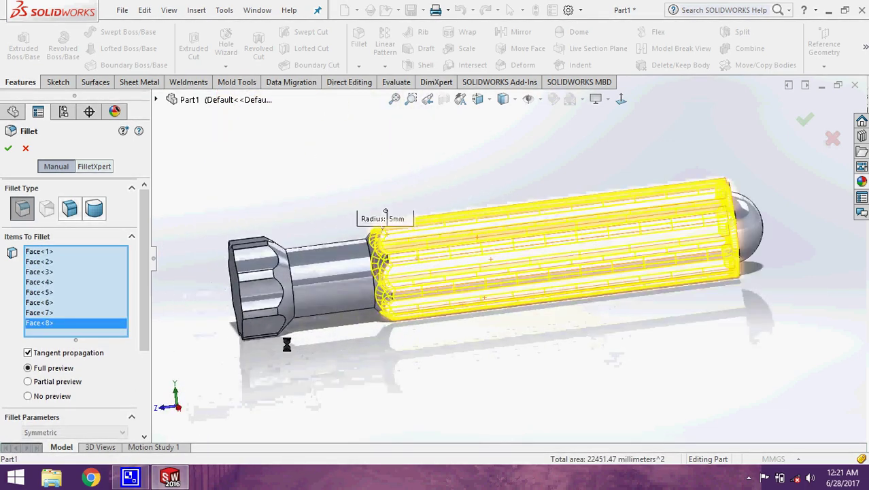
Add the neck's round face to the fillet selection and drop a stray collar edge
{"action": "scroll", "coordinate": [411, 214], "scroll_direction": "down", "scroll_amount": 5}
{"action": "left_click", "coordinate": [411, 214]}
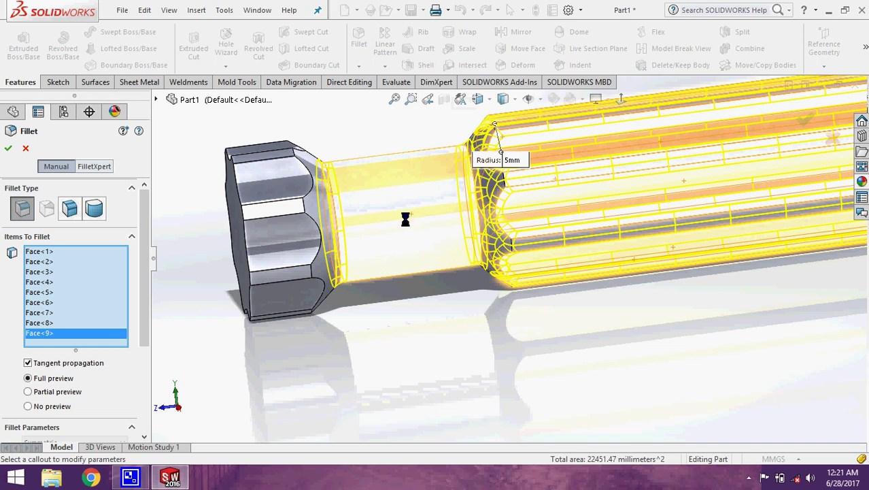
{"action": "middle_click_drag", "start_coordinate": [252, 194], "coordinate": [271, 182]}
{"action": "left_click", "coordinate": [271, 182]}
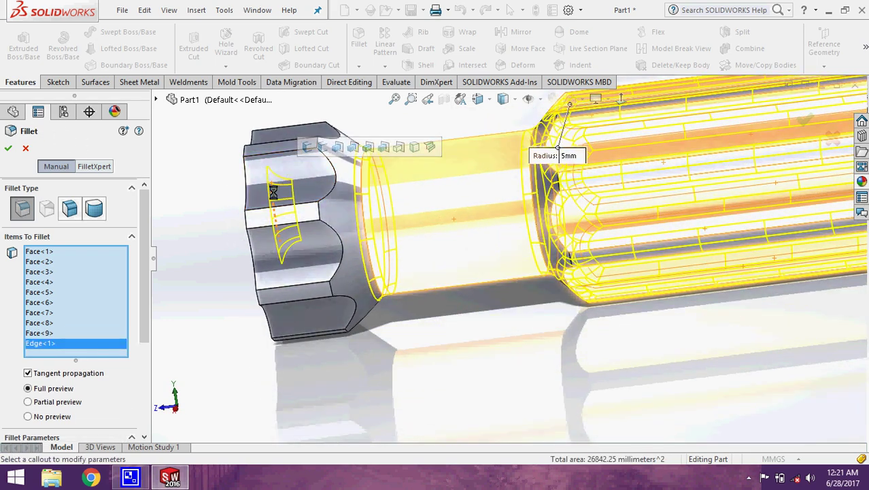
{"action": "left_click", "coordinate": [270, 193]}
{"action": "mouse_move", "coordinate": [281, 184]}
{"action": "middle_mouse_down"}
{"action": "mouse_move", "coordinate": [281, 246]}
{"action": "mouse_move", "coordinate": [258, 271]}
{"action": "middle_mouse_up"}
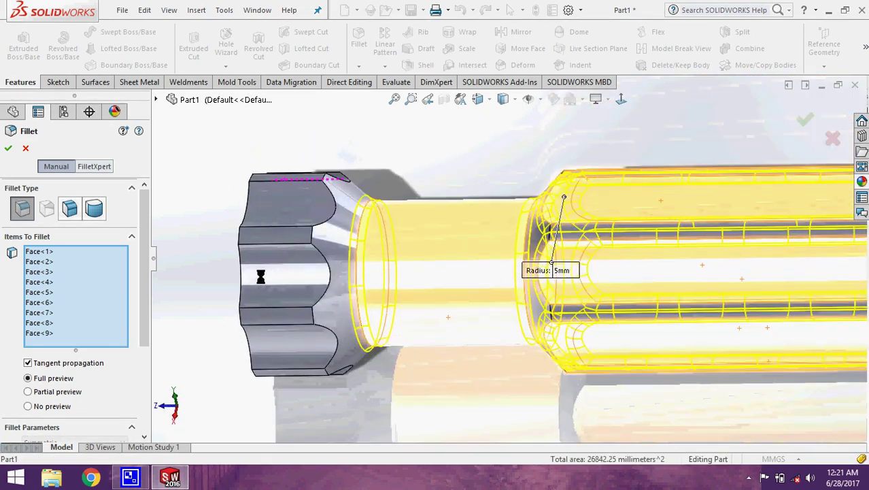
Add the remaining end cap faces, removing wrong picks, until 18 faces are selected
{"action": "left_click", "coordinate": [262, 275]}
{"action": "middle_click_drag", "start_coordinate": [338, 204], "coordinate": [355, 258]}
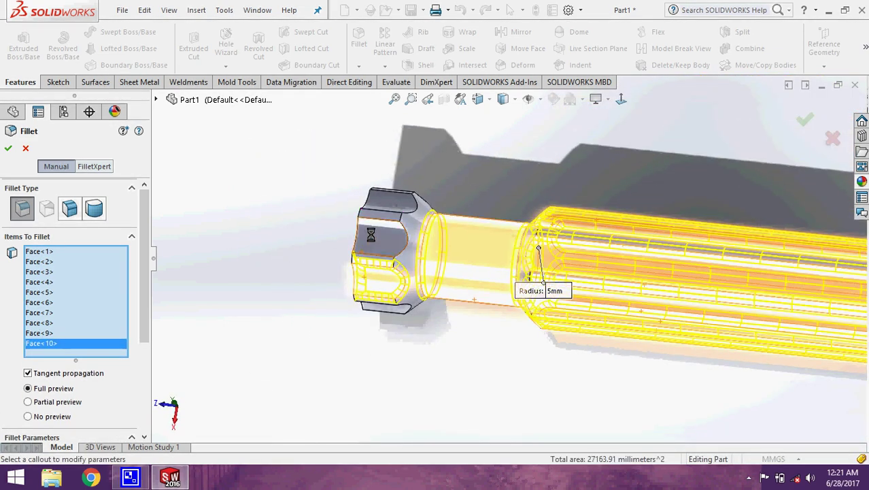
{"action": "mouse_move", "coordinate": [404, 194]}
{"action": "middle_mouse_down"}
{"action": "mouse_move", "coordinate": [425, 188]}
{"action": "mouse_move", "coordinate": [401, 207]}
{"action": "mouse_move", "coordinate": [430, 178]}
{"action": "mouse_move", "coordinate": [402, 249]}
{"action": "middle_mouse_up"}
{"action": "left_click", "coordinate": [402, 208]}
{"action": "left_click", "coordinate": [398, 226]}
{"action": "mouse_move", "coordinate": [552, 151]}
{"action": "middle_mouse_down"}
{"action": "mouse_move", "coordinate": [495, 218]}
{"action": "mouse_move", "coordinate": [571, 167]}
{"action": "mouse_move", "coordinate": [562, 180]}
{"action": "middle_mouse_up"}
{"action": "left_click", "coordinate": [506, 219]}
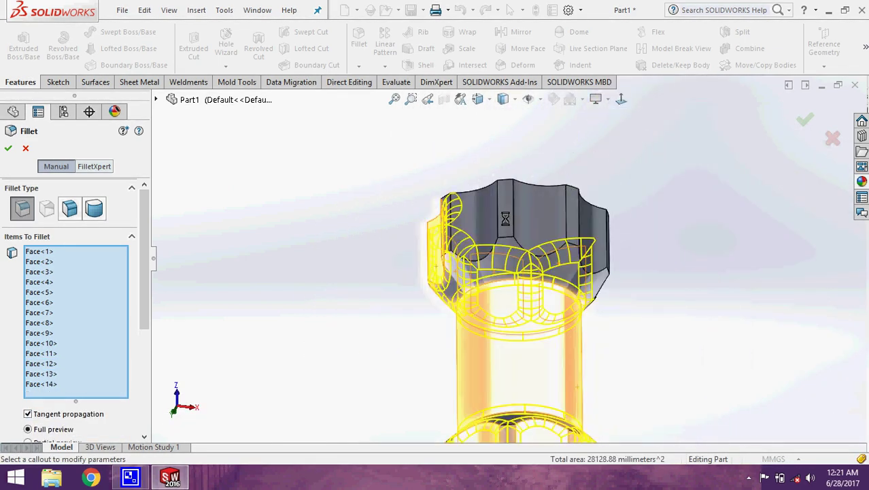
{"action": "left_click", "coordinate": [506, 219]}
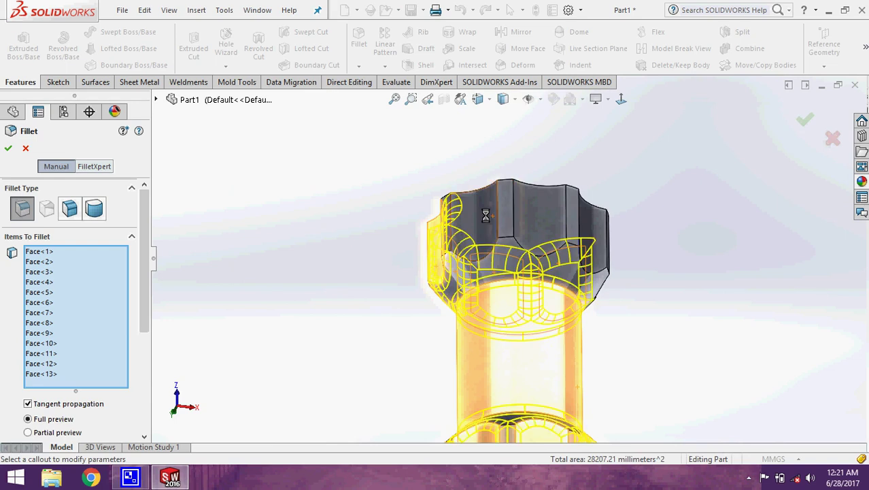
{"action": "left_click", "coordinate": [546, 213]}
{"action": "left_click", "coordinate": [581, 221]}
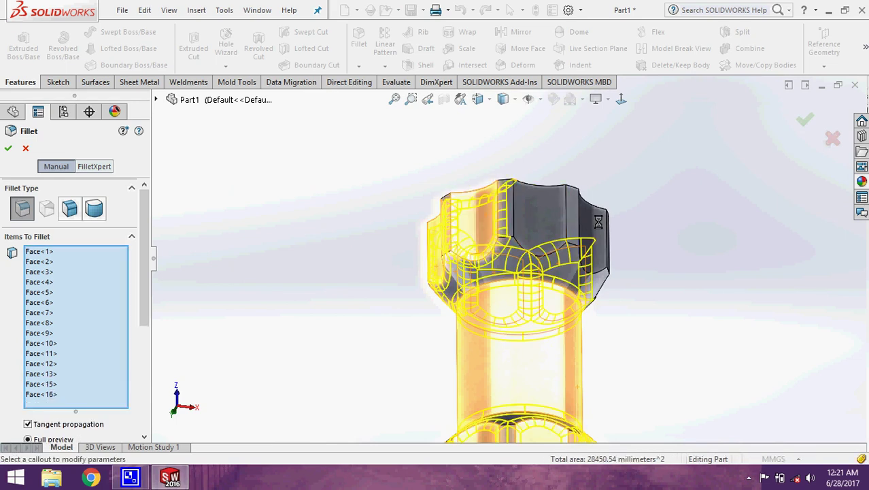
{"action": "left_click", "coordinate": [598, 223]}
{"action": "left_click", "coordinate": [598, 222]}
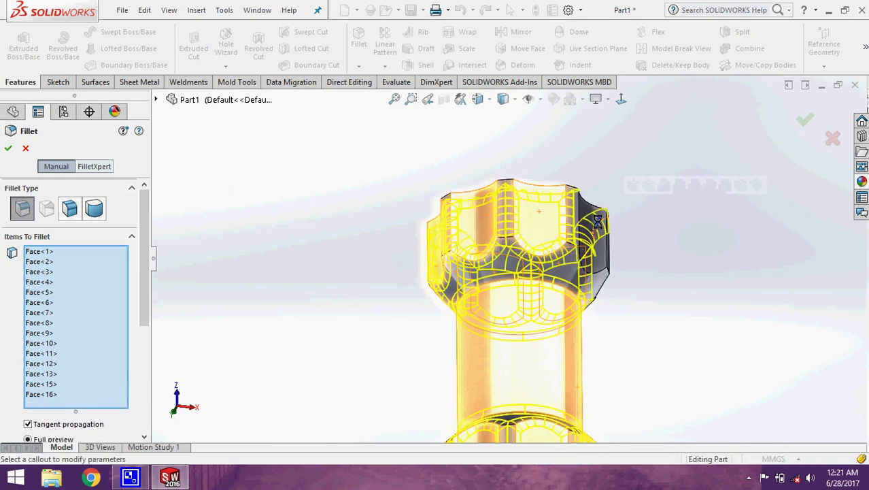
{"action": "middle_click_drag", "start_coordinate": [597, 223], "coordinate": [563, 211]}
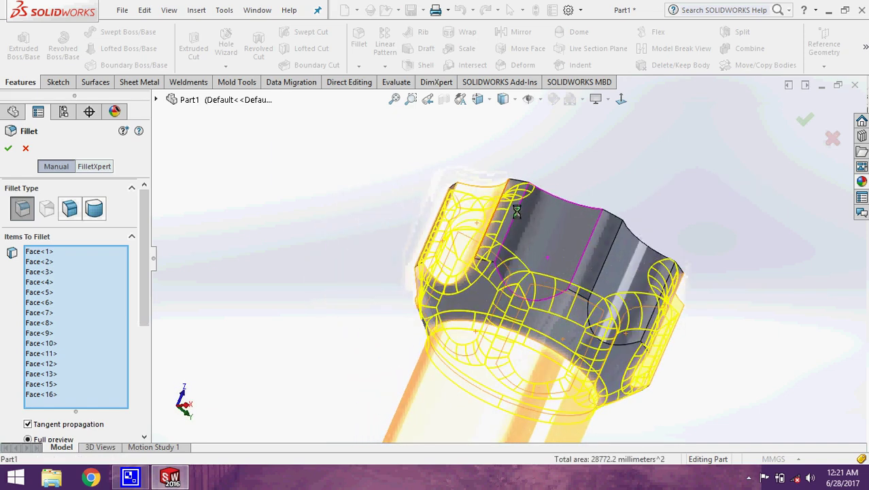
{"action": "left_click", "coordinate": [616, 230]}
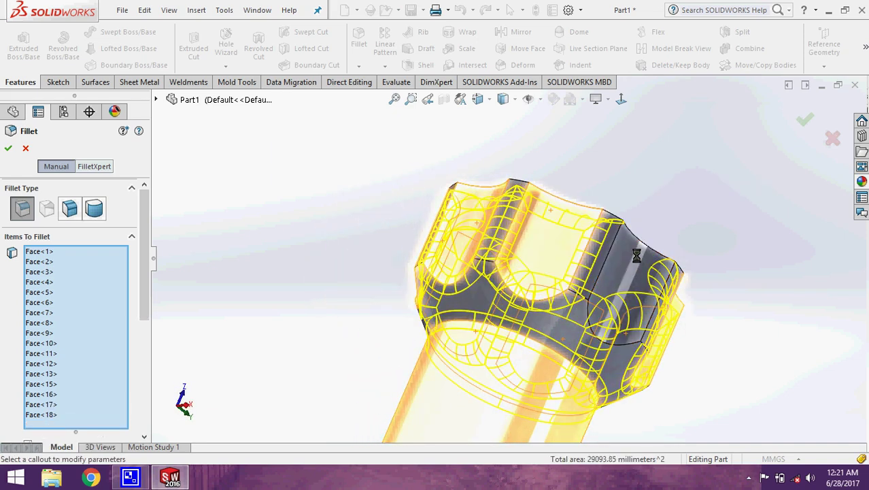
Apply the 5 mm cap fillet and zoom in on the lobed end
{"action": "key", "text": "Return"}
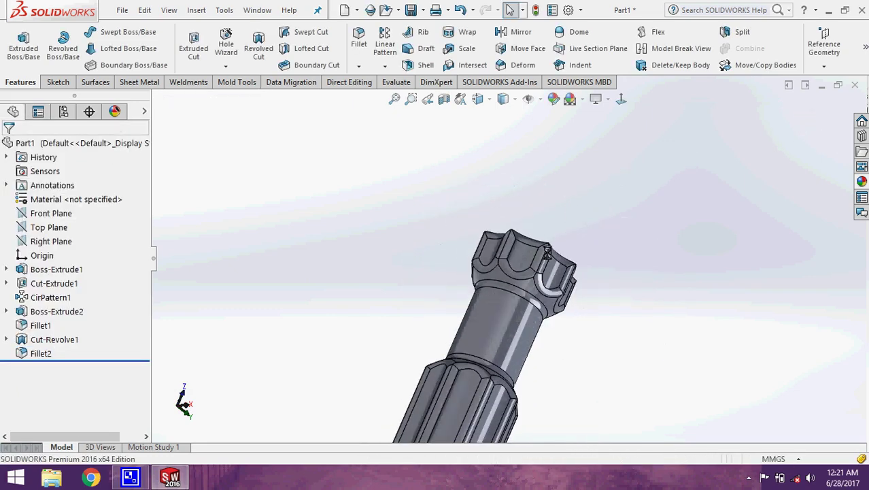
{"action": "scroll", "coordinate": [547, 251], "scroll_direction": "down", "scroll_amount": 5}
{"action": "middle_click_drag", "start_coordinate": [548, 383], "coordinate": [503, 186]}
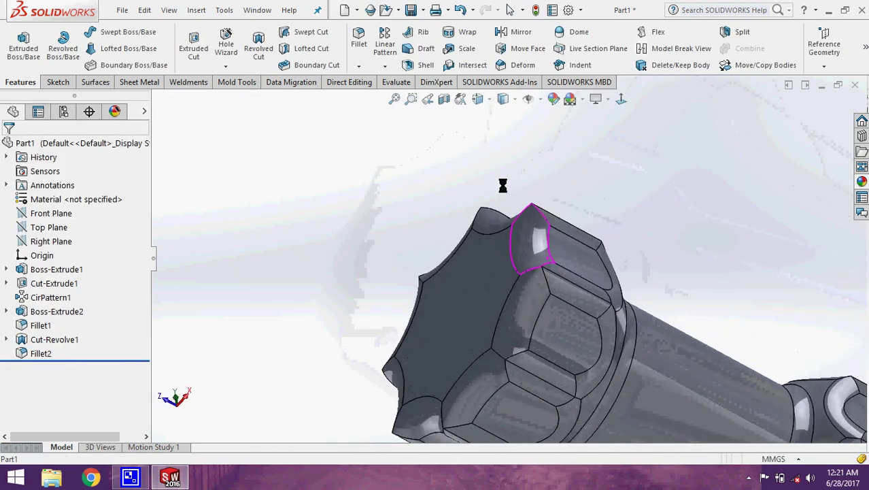
{"action": "scroll", "coordinate": [524, 210], "scroll_direction": "down", "scroll_amount": 3}
{"action": "middle_click_drag", "start_coordinate": [538, 243], "coordinate": [533, 238]}
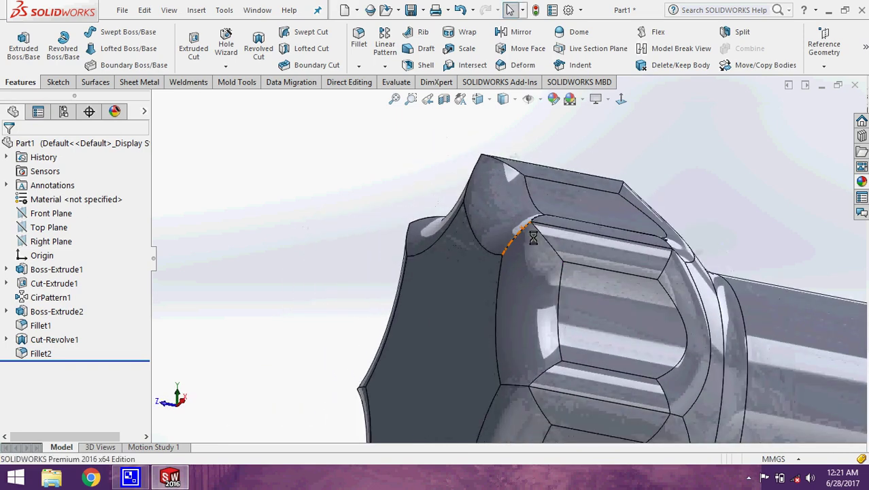
Start a 2 mm fillet and select the eight notch edges on the knob end
{"action": "left_click", "coordinate": [359, 39]}
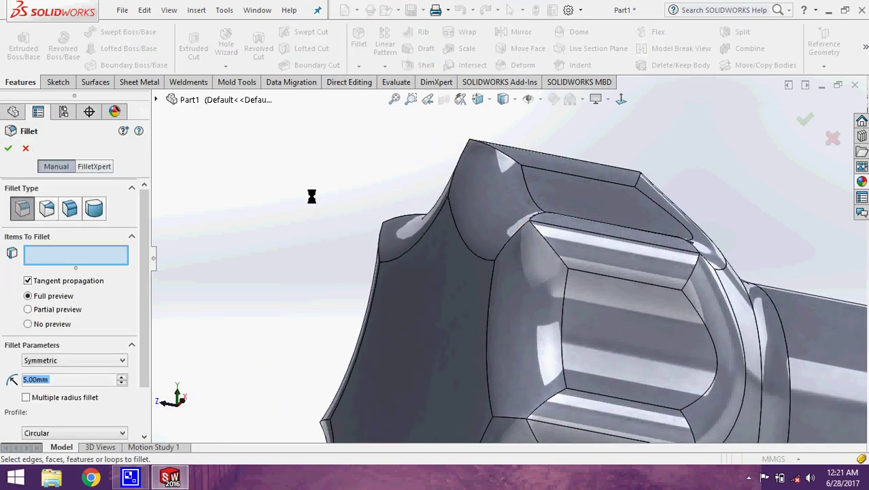
{"action": "type", "text": "2"}
{"action": "key", "text": "Return"}
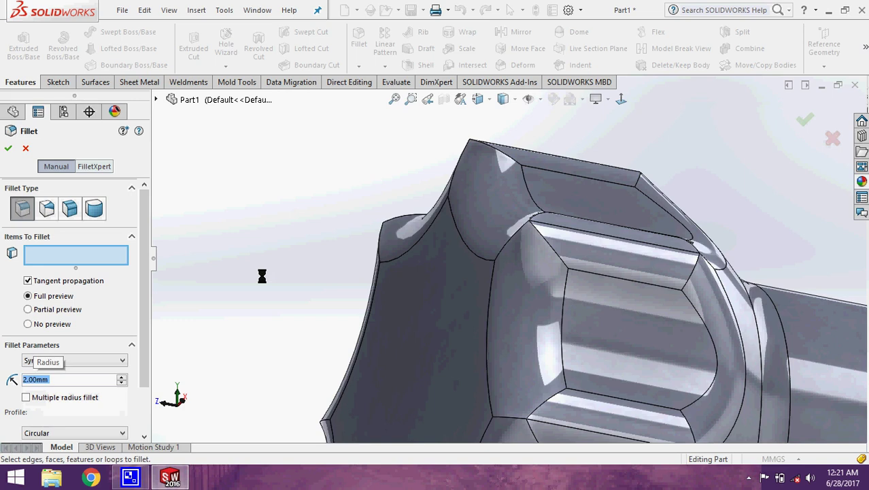
{"action": "mouse_move", "coordinate": [466, 168]}
{"action": "middle_mouse_down"}
{"action": "mouse_move", "coordinate": [501, 254]}
{"action": "mouse_move", "coordinate": [462, 186]}
{"action": "middle_mouse_up"}
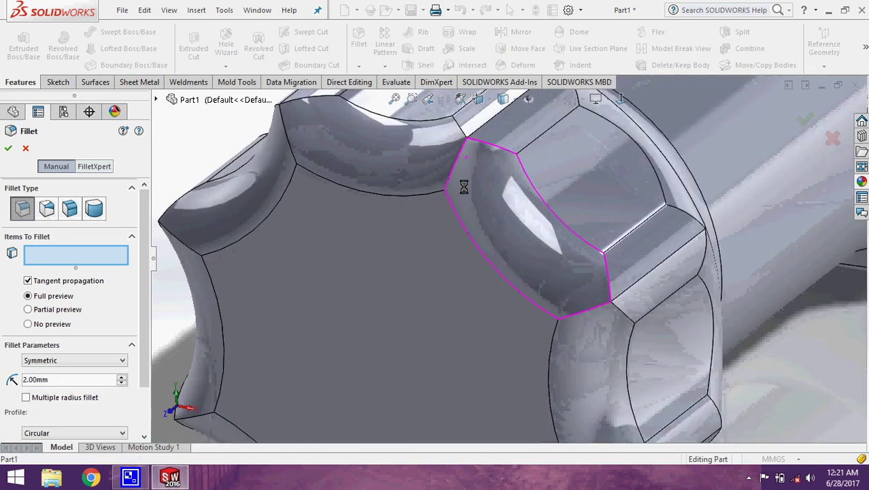
{"action": "left_click", "coordinate": [461, 147]}
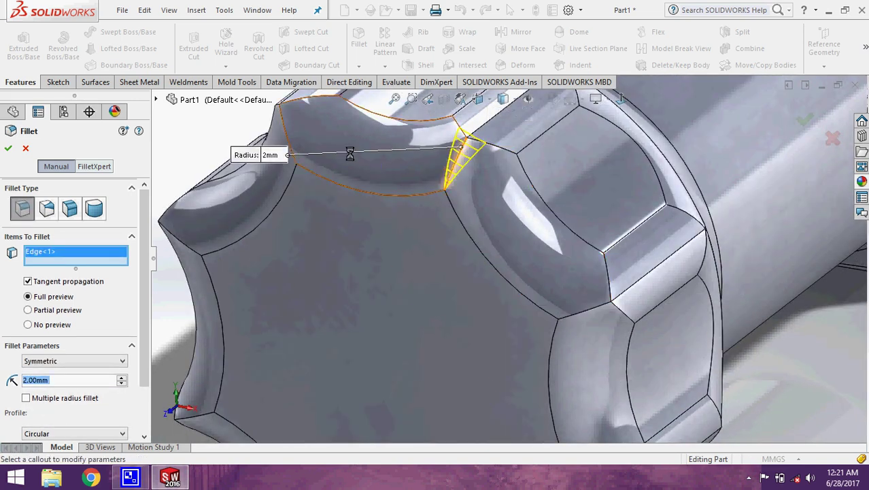
{"action": "left_click", "coordinate": [281, 121]}
{"action": "mouse_move", "coordinate": [291, 136]}
{"action": "middle_mouse_down"}
{"action": "mouse_move", "coordinate": [476, 252]}
{"action": "mouse_move", "coordinate": [523, 303]}
{"action": "middle_mouse_up"}
{"action": "left_click", "coordinate": [564, 294]}
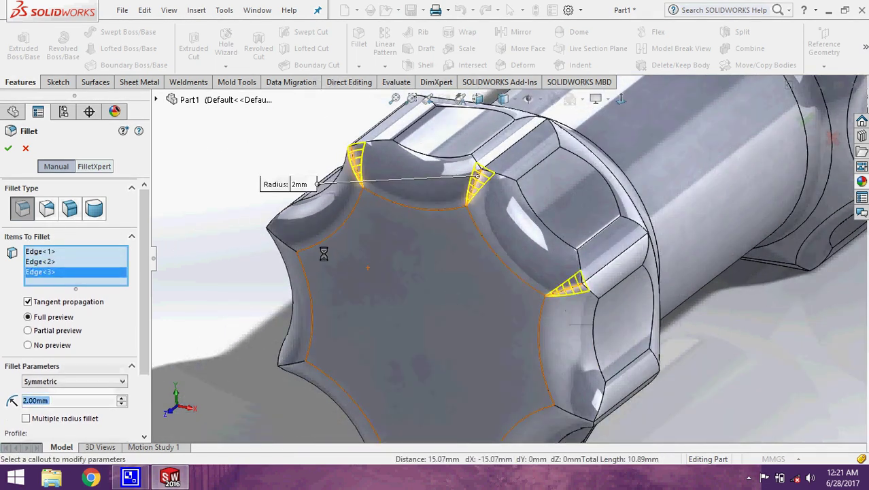
{"action": "left_click", "coordinate": [276, 233]}
{"action": "mouse_move", "coordinate": [284, 241]}
{"action": "middle_mouse_down"}
{"action": "mouse_move", "coordinate": [375, 326]}
{"action": "mouse_move", "coordinate": [394, 317]}
{"action": "mouse_move", "coordinate": [349, 264]}
{"action": "middle_mouse_up"}
{"action": "left_click", "coordinate": [349, 263]}
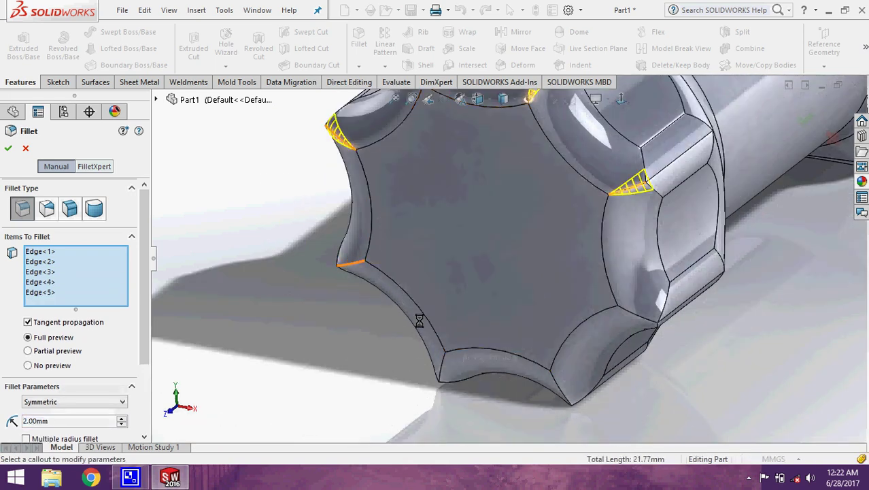
{"action": "left_click", "coordinate": [443, 362]}
{"action": "left_click", "coordinate": [561, 389]}
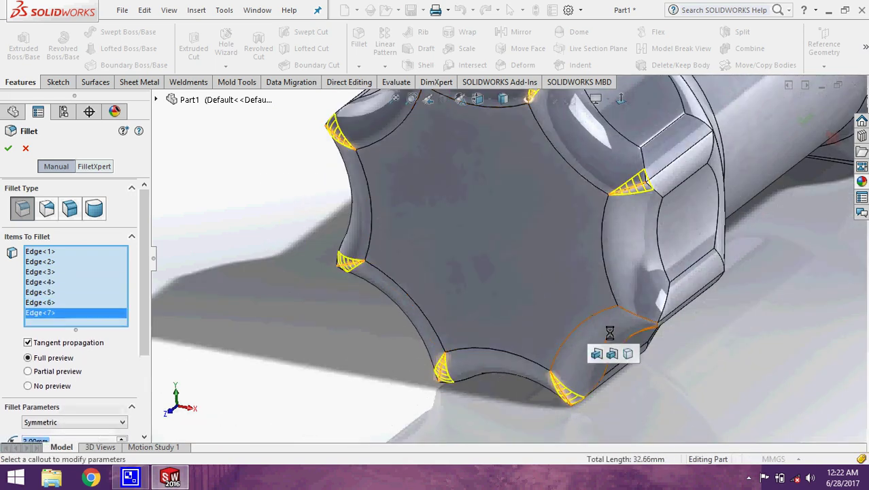
{"action": "left_click", "coordinate": [631, 314]}
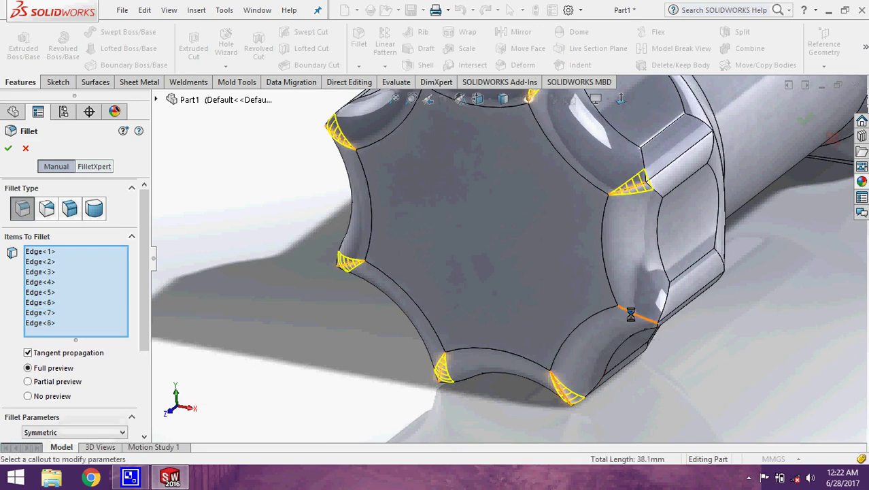
Add the remaining flute edges around the ball end and dome to the fillet
{"action": "scroll", "coordinate": [632, 312], "scroll_direction": "up", "scroll_amount": 5}
{"action": "scroll", "coordinate": [612, 241], "scroll_direction": "up", "scroll_amount": 3}
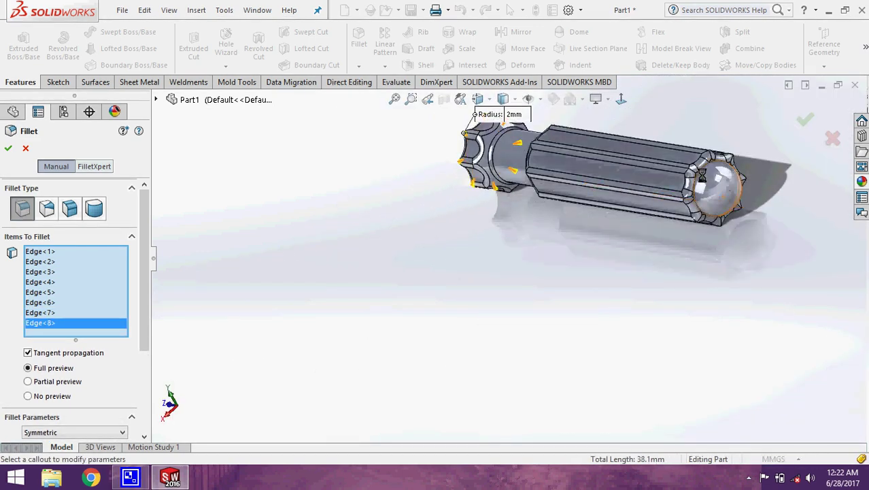
{"action": "scroll", "coordinate": [650, 187], "scroll_direction": "down", "scroll_amount": 5}
{"action": "scroll", "coordinate": [574, 247], "scroll_direction": "down", "scroll_amount": 3}
{"action": "scroll", "coordinate": [509, 247], "scroll_direction": "down", "scroll_amount": 2}
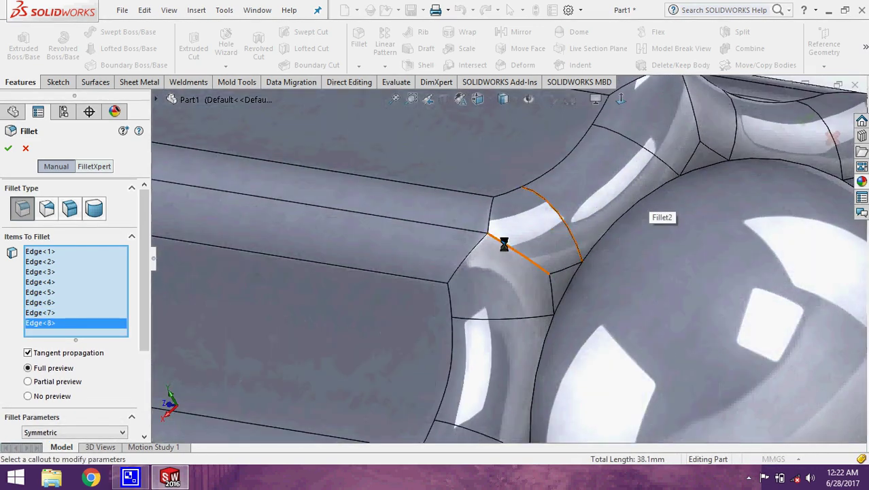
{"action": "left_click", "coordinate": [505, 245]}
{"action": "scroll", "coordinate": [627, 159], "scroll_direction": "down", "scroll_amount": 2}
{"action": "scroll", "coordinate": [619, 146], "scroll_direction": "up", "scroll_amount": 2}
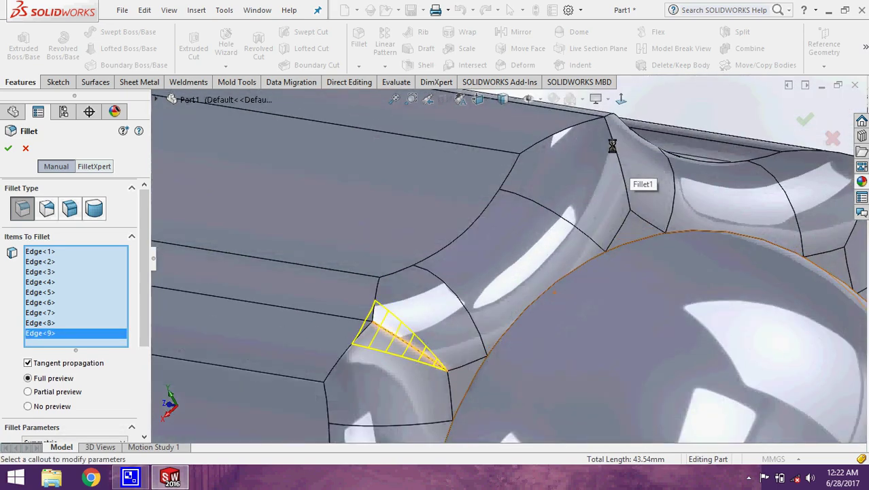
{"action": "left_click", "coordinate": [614, 144]}
{"action": "scroll", "coordinate": [615, 165], "scroll_direction": "up", "scroll_amount": 2}
{"action": "scroll", "coordinate": [646, 270], "scroll_direction": "down", "scroll_amount": 3}
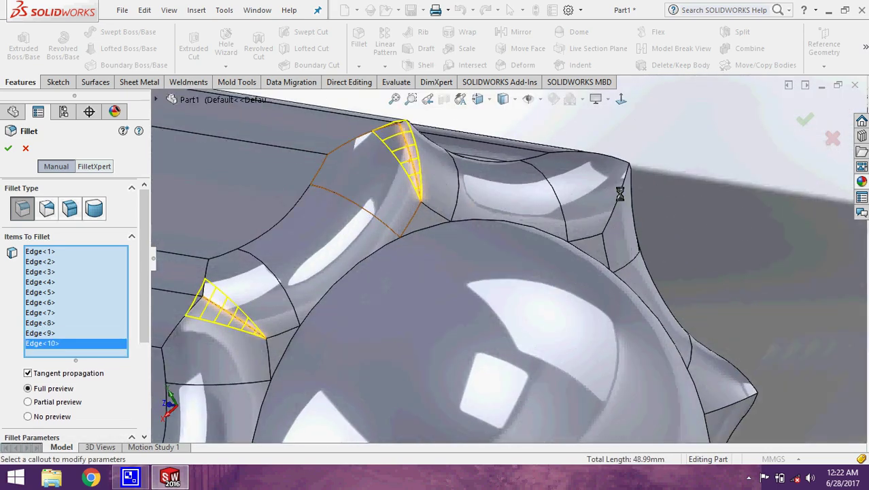
{"action": "left_click", "coordinate": [617, 191]}
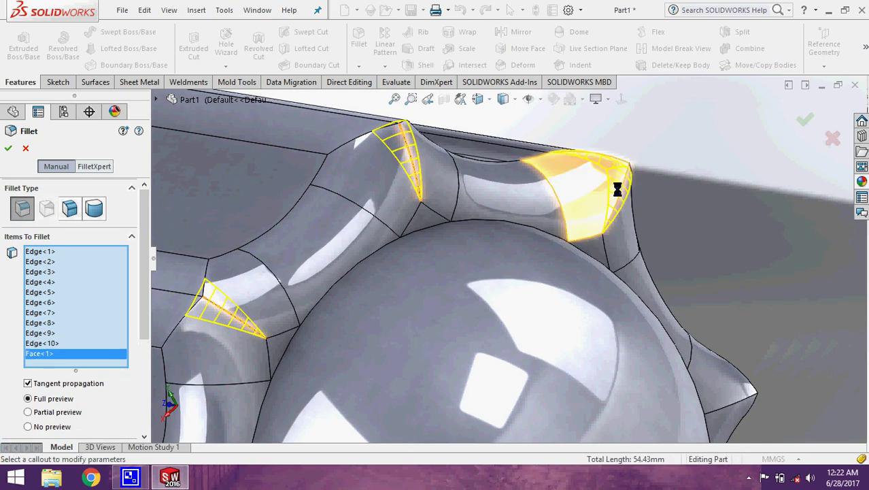
{"action": "left_click", "coordinate": [597, 189]}
{"action": "left_click", "coordinate": [619, 195]}
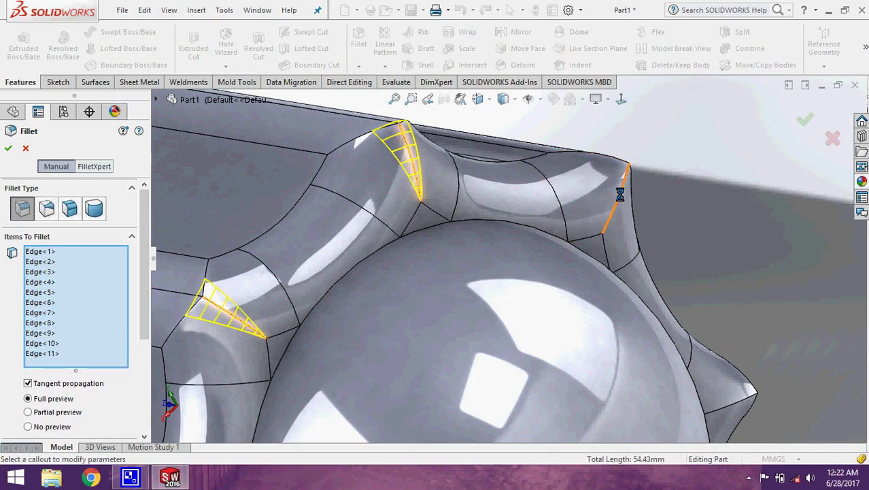
{"action": "scroll", "coordinate": [624, 275], "scroll_direction": "up", "scroll_amount": 5}
{"action": "middle_click_drag", "start_coordinate": [511, 364], "coordinate": [508, 243]}
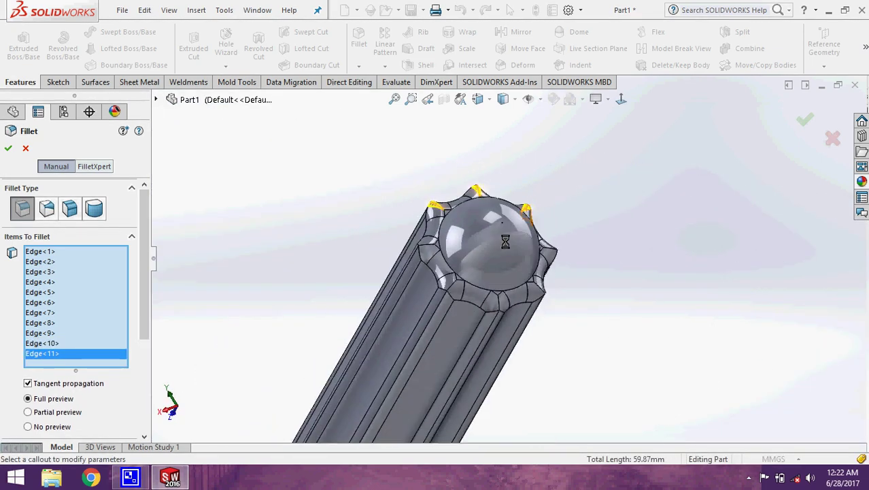
{"action": "scroll", "coordinate": [507, 242], "scroll_direction": "down", "scroll_amount": 3}
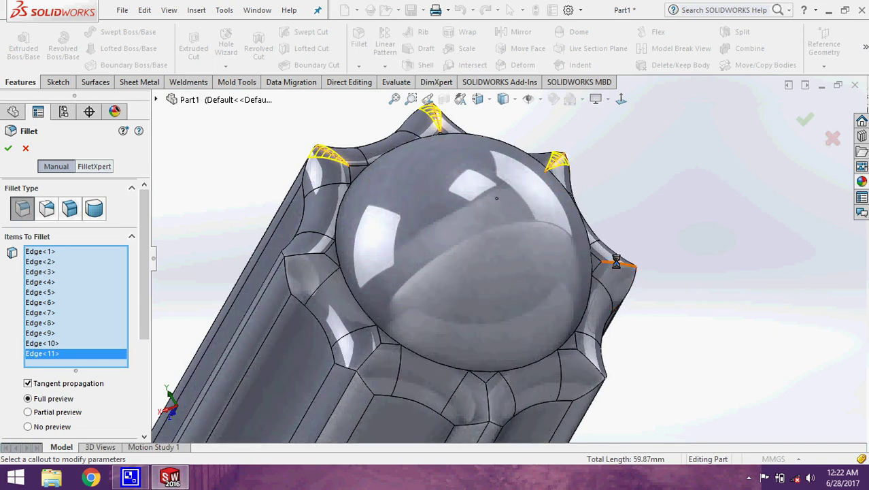
{"action": "left_click", "coordinate": [616, 262]}
{"action": "left_click", "coordinate": [591, 361]}
{"action": "left_click", "coordinate": [490, 406]}
{"action": "left_click", "coordinate": [367, 355]}
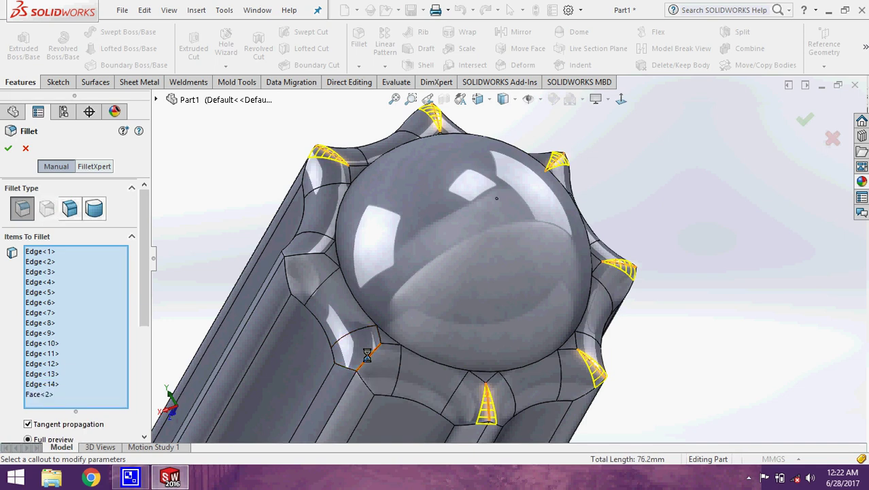
{"action": "left_click", "coordinate": [372, 359]}
{"action": "left_click", "coordinate": [365, 359]}
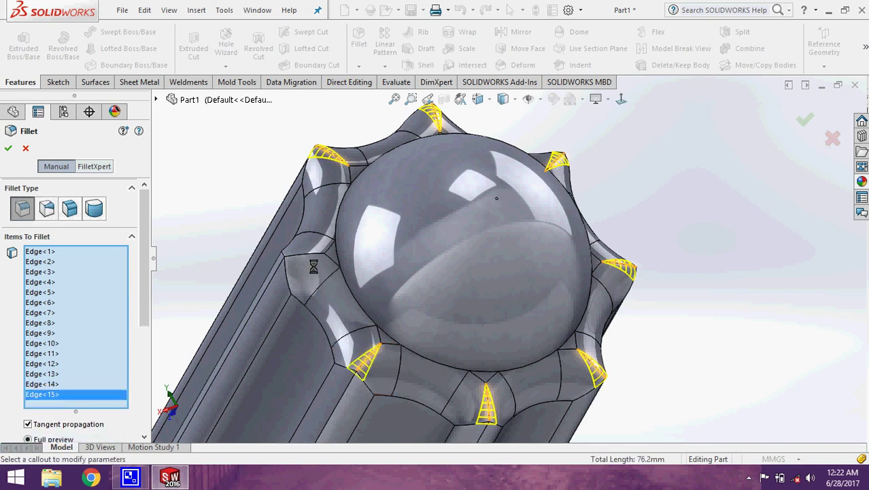
{"action": "left_click", "coordinate": [300, 256]}
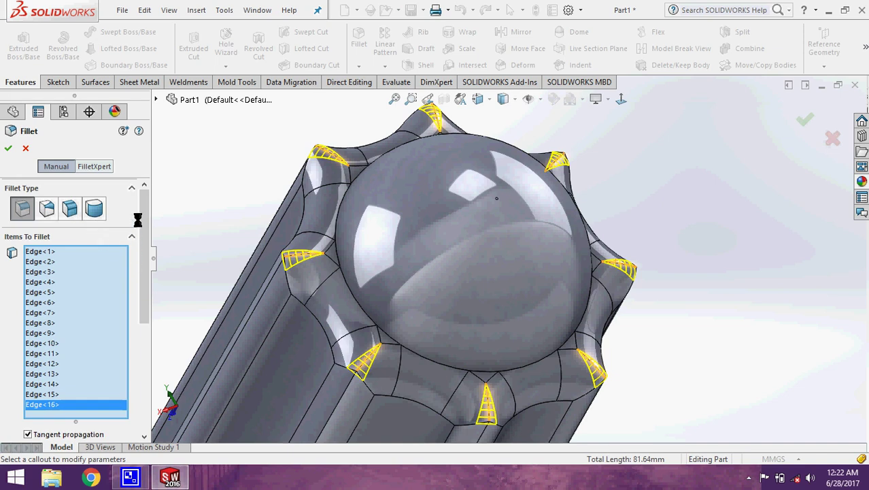
Raise the fillet radius to 5 mm and apply it to the 16 edges
{"action": "scroll", "coordinate": [138, 220], "scroll_direction": "down", "scroll_amount": 1}
{"action": "scroll", "coordinate": [58, 384], "scroll_direction": "down", "scroll_amount": 5}
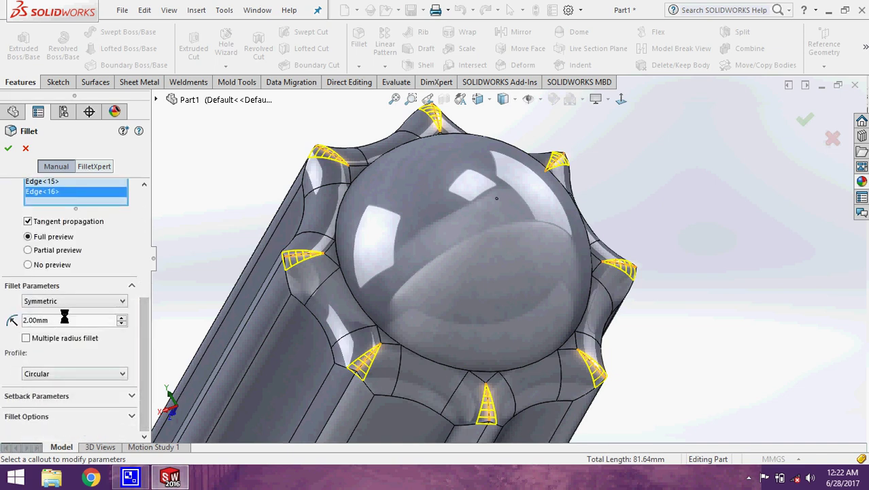
{"action": "type", "text": "3"}
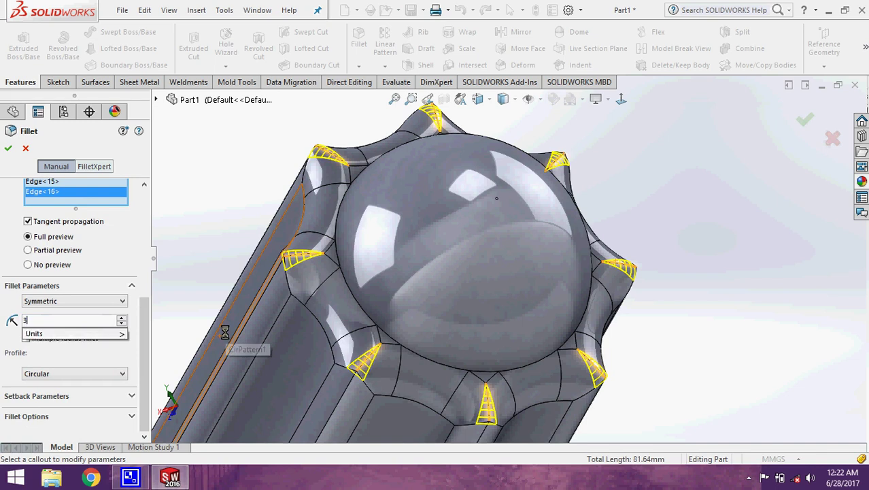
{"action": "key", "text": "Return"}
{"action": "type", "text": "4"}
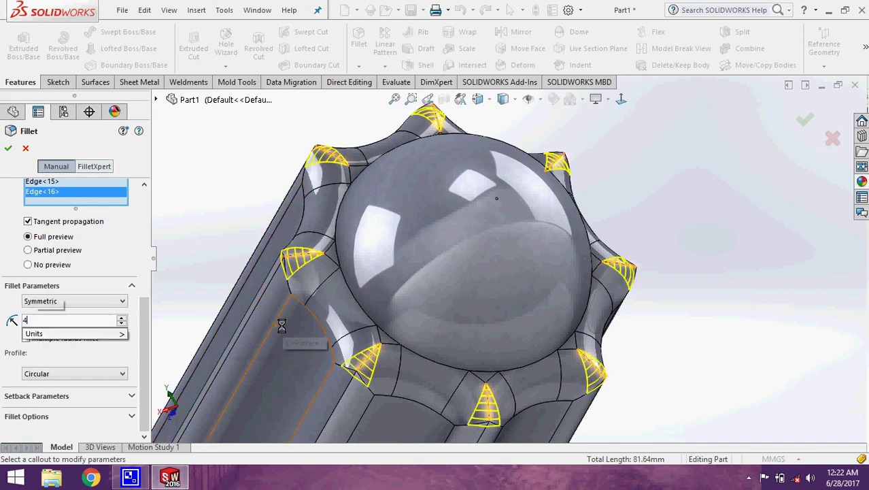
{"action": "key", "text": "Return"}
{"action": "type", "text": "5"}
{"action": "key", "text": "Return"}
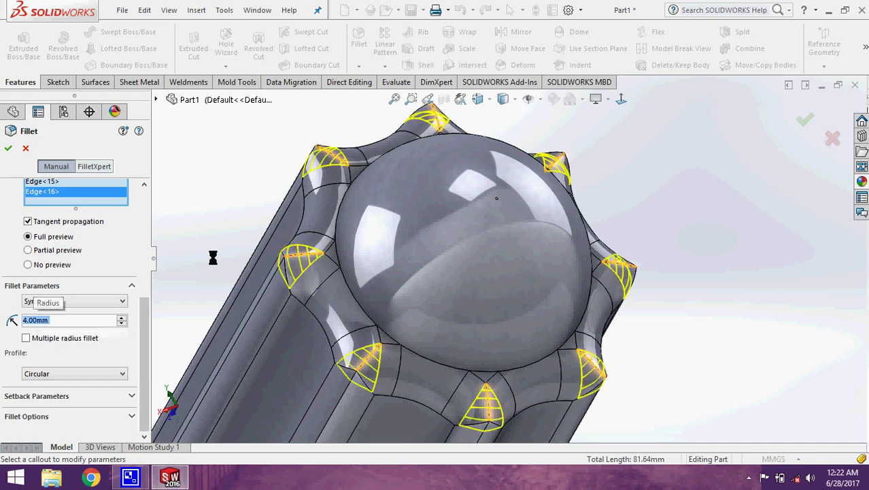
{"action": "left_click", "coordinate": [11, 141]}
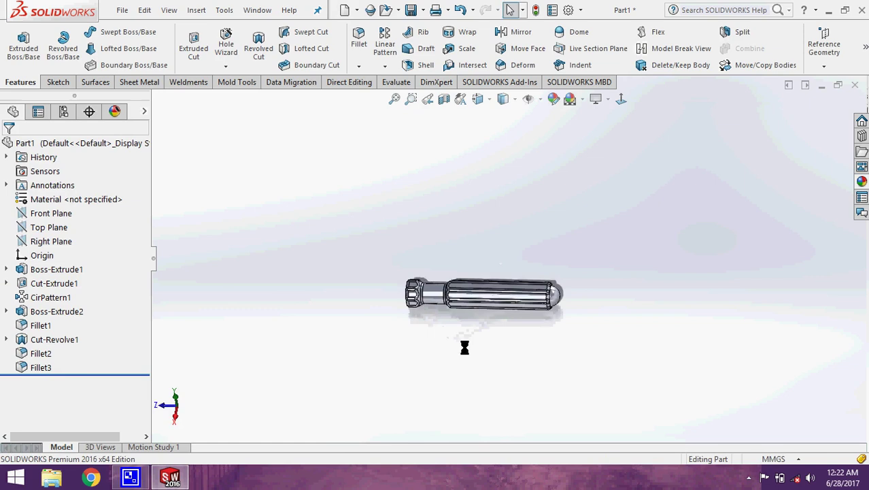
On the knob end face, sketch a small circle centred on the origin
{"action": "scroll", "coordinate": [476, 300], "scroll_direction": "down", "scroll_amount": 3}
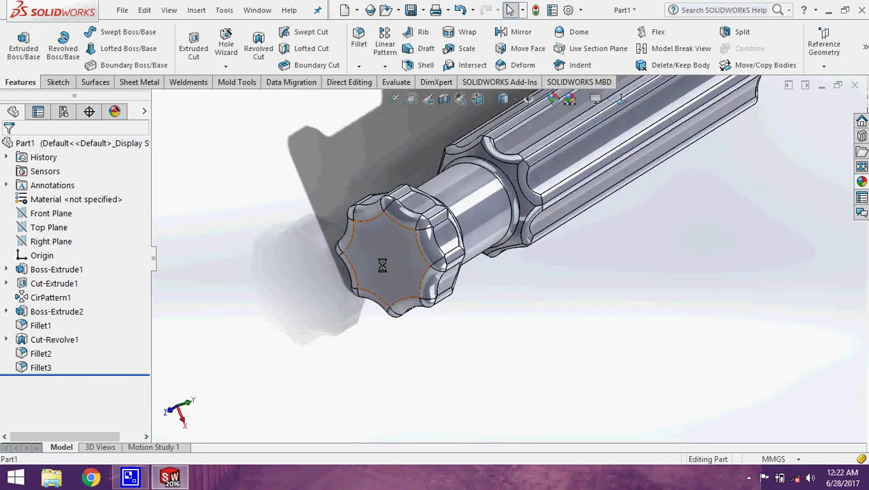
{"action": "left_click", "coordinate": [389, 310]}
{"action": "left_click", "coordinate": [430, 233]}
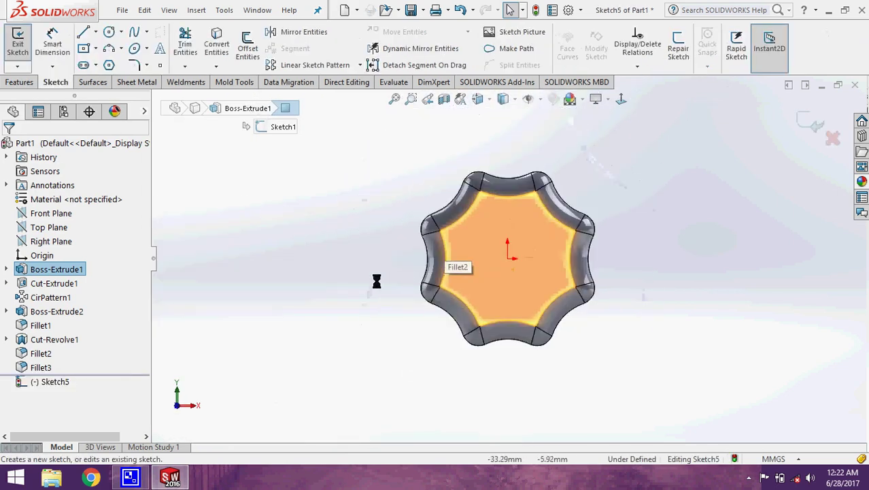
{"action": "left_click", "coordinate": [109, 32]}
{"action": "scroll", "coordinate": [521, 267], "scroll_direction": "down", "scroll_amount": 2}
{"action": "left_click", "coordinate": [496, 254]}
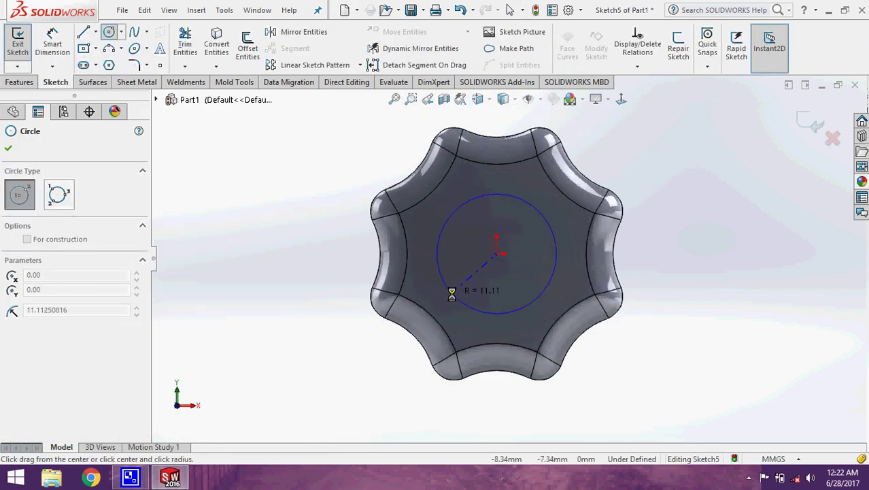
{"action": "left_click", "coordinate": [452, 294]}
{"action": "key", "text": "Escape"}
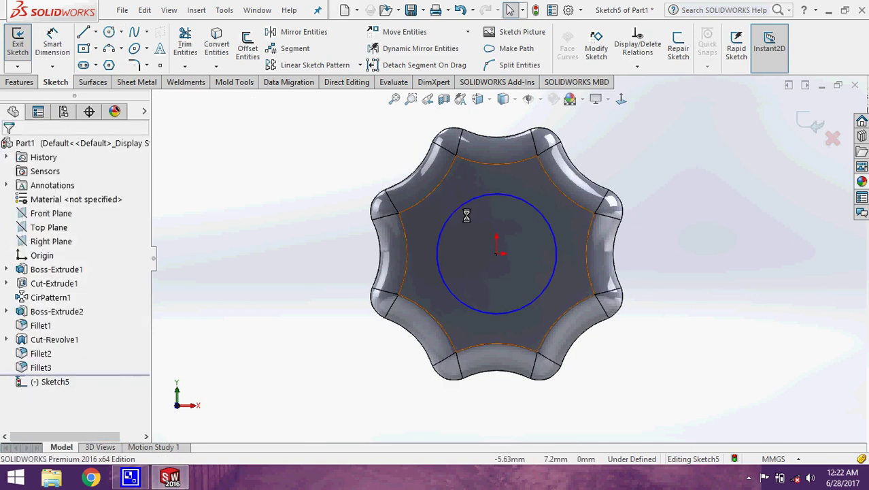
{"action": "left_click_drag", "start_coordinate": [466, 206], "coordinate": [470, 210]}
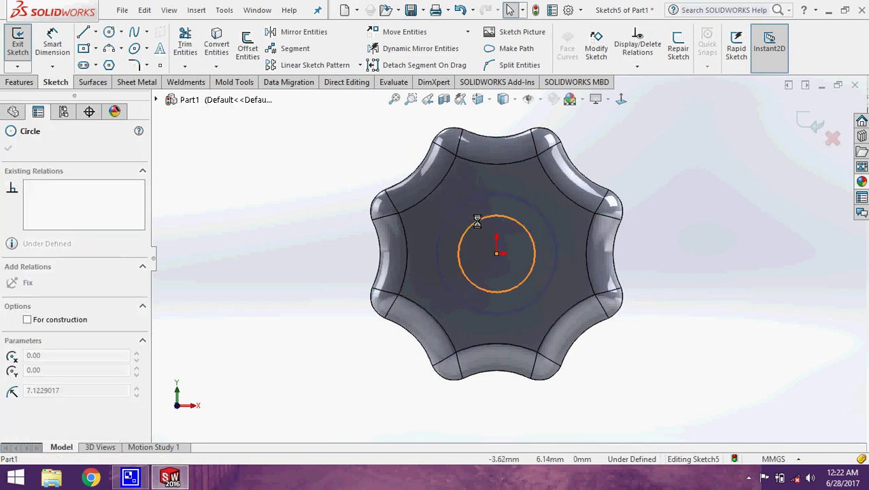
{"action": "left_click", "coordinate": [745, 294]}
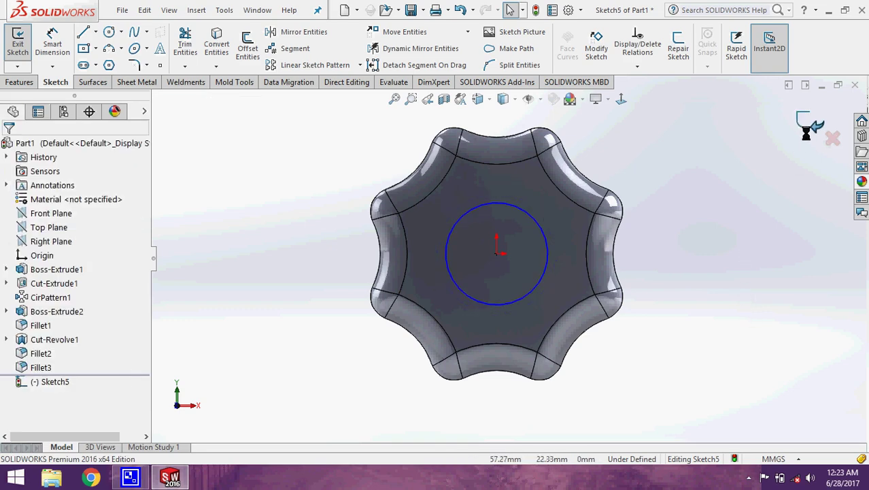
{"action": "left_click", "coordinate": [807, 124]}
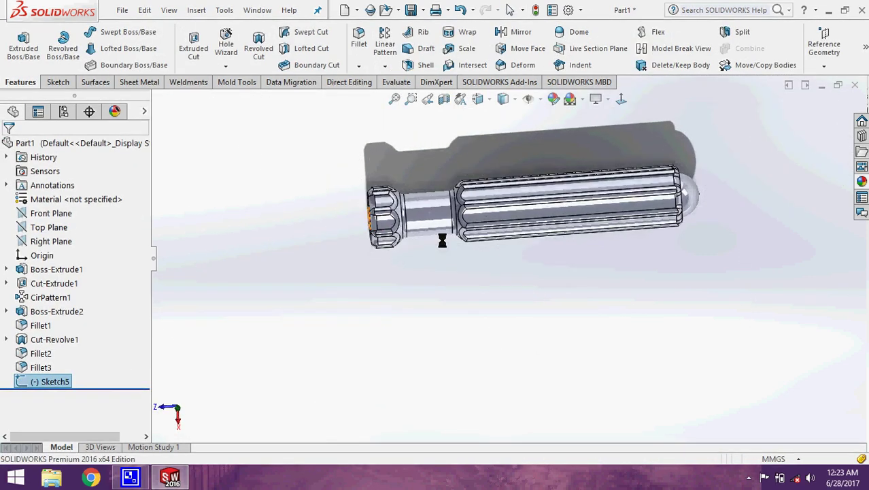
Extrude the circle 80 mm into the handle and 10 mm outward with draft
{"action": "left_click", "coordinate": [24, 46]}
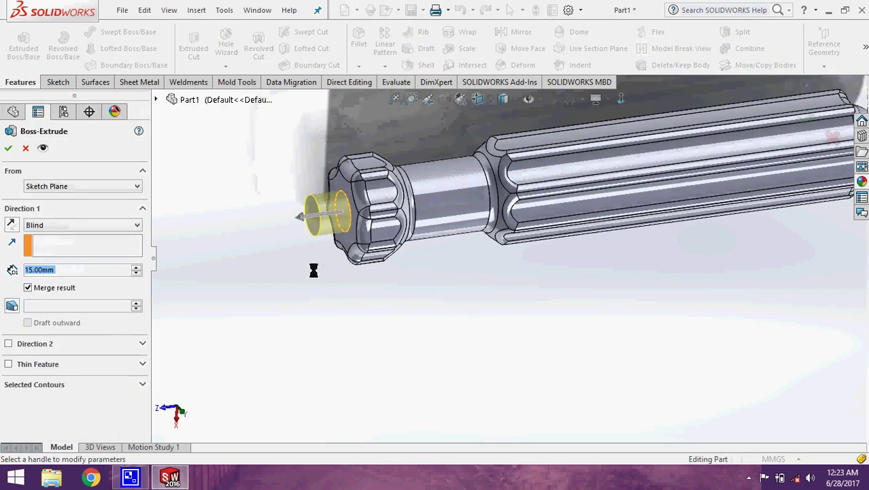
{"action": "left_click", "coordinate": [12, 225]}
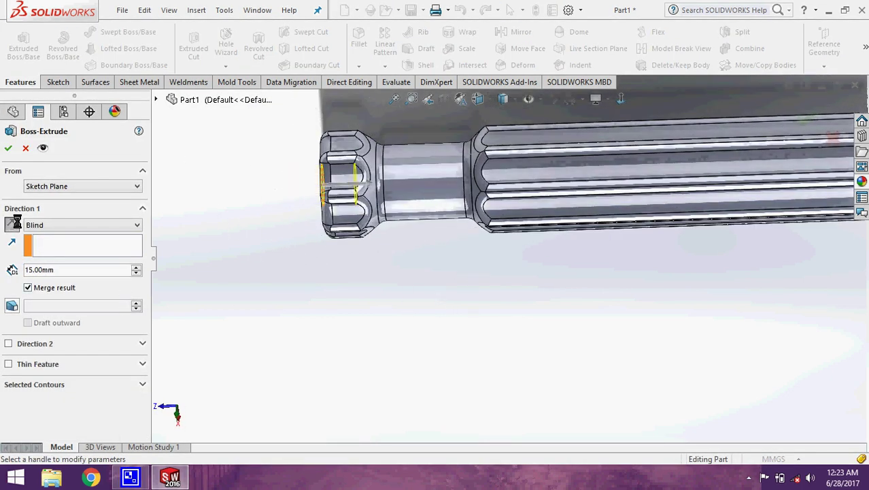
{"action": "type", "text": "80"}
{"action": "key", "text": "Return"}
{"action": "left_click", "coordinate": [9, 343]}
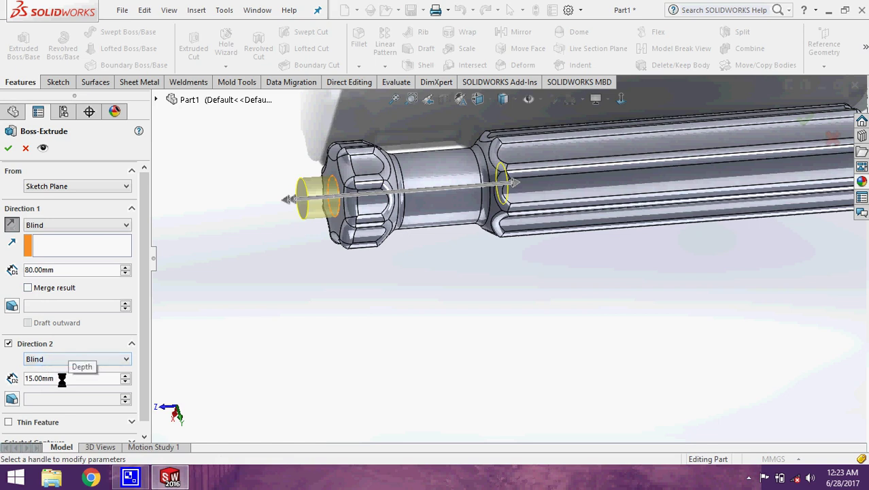
{"action": "type", "text": "10"}
{"action": "key", "text": "Return"}
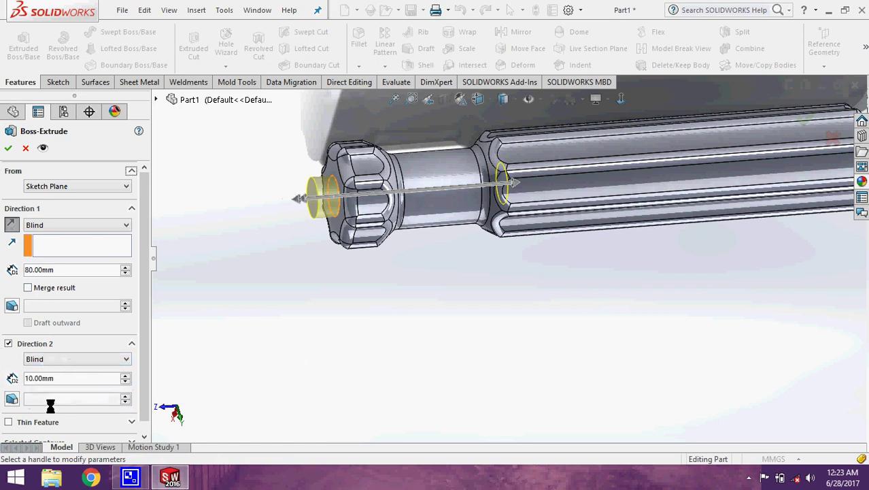
{"action": "left_click", "coordinate": [12, 398]}
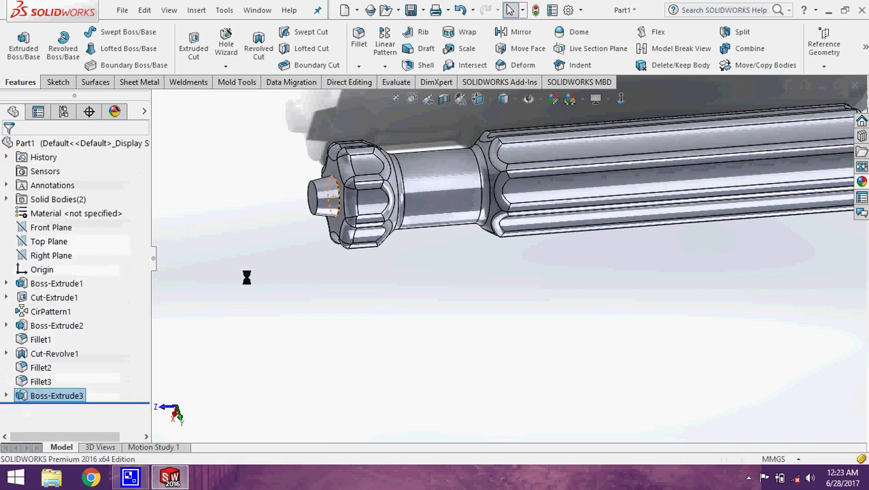
Convert the stub's end-face outline into a new sketch on that face
{"action": "scroll", "coordinate": [468, 265], "scroll_direction": "down", "scroll_amount": 5}
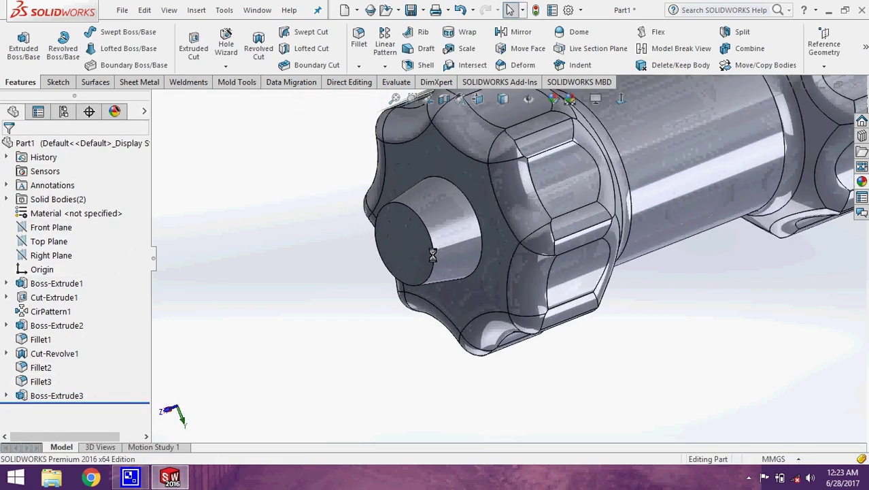
{"action": "left_click", "coordinate": [402, 245]}
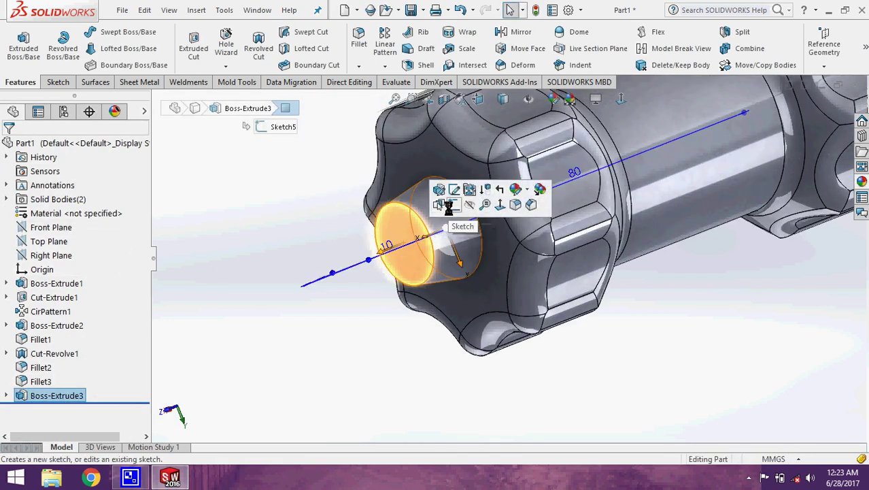
{"action": "left_click", "coordinate": [453, 205]}
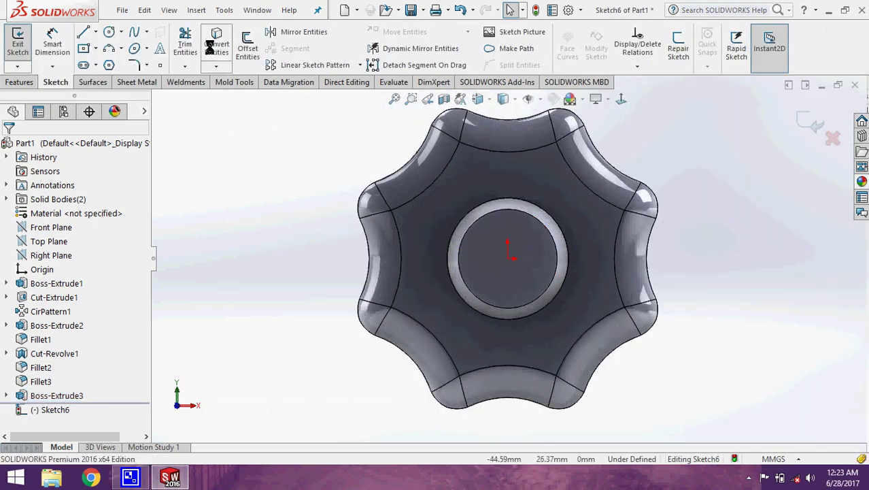
{"action": "left_click", "coordinate": [216, 43]}
{"action": "left_click", "coordinate": [484, 270]}
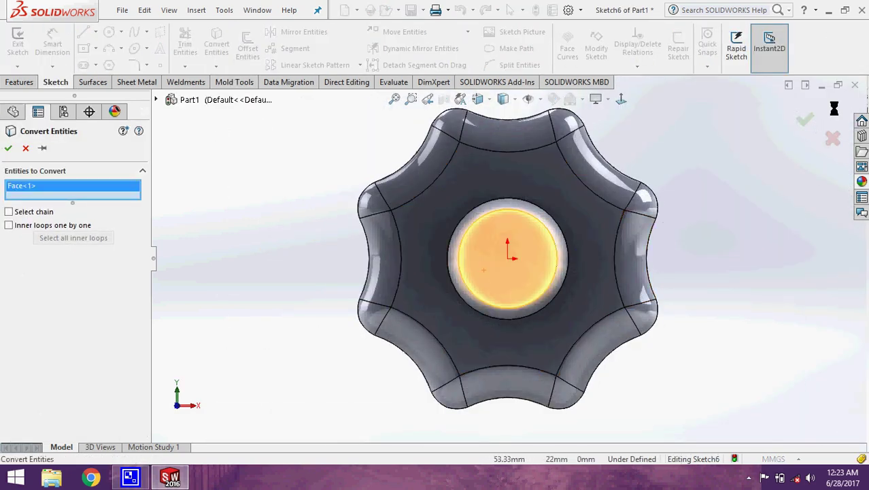
{"action": "left_click", "coordinate": [805, 119]}
{"action": "left_click", "coordinate": [805, 121]}
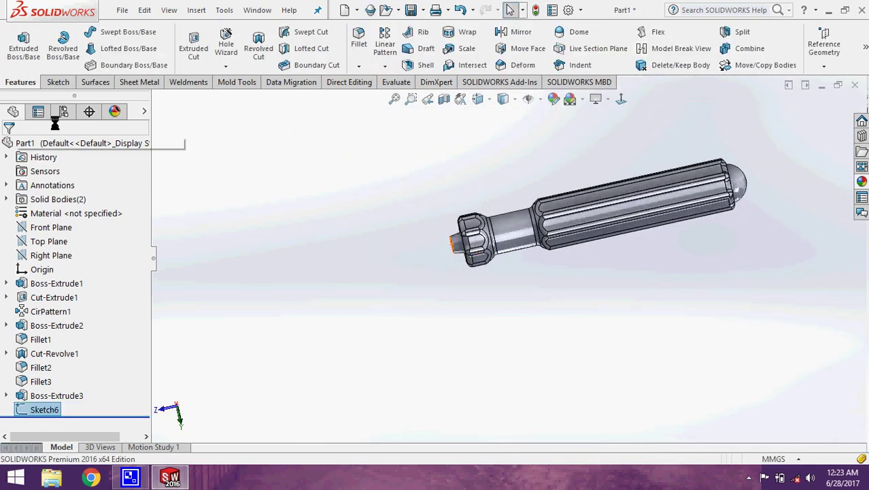
Extrude the copied circle 250 mm into the long screwdriver shaft
{"action": "left_click", "coordinate": [27, 59]}
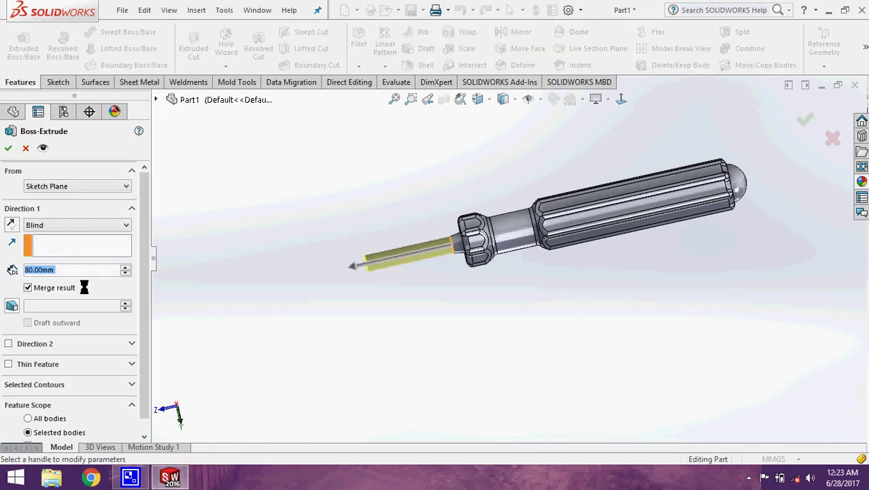
{"action": "type", "text": "250"}
{"action": "key", "text": "Return"}
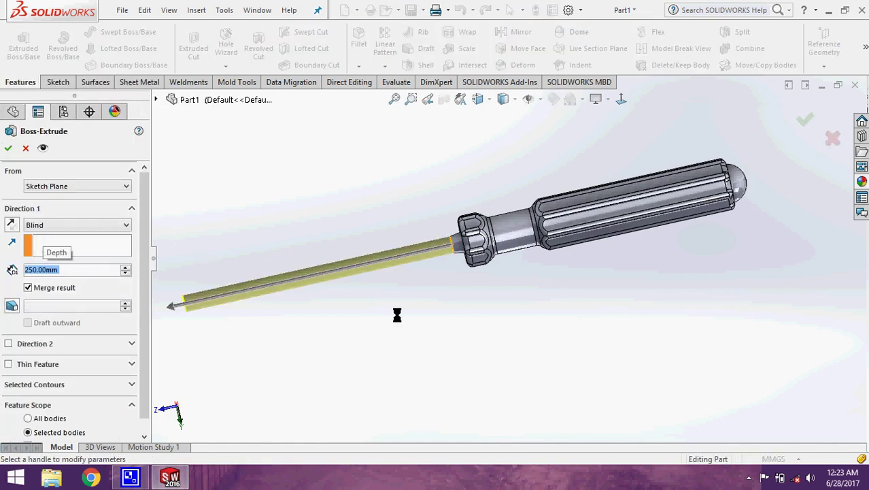
{"action": "mouse_move", "coordinate": [398, 320]}
{"action": "middle_mouse_down"}
{"action": "mouse_move", "coordinate": [506, 360]}
{"action": "mouse_move", "coordinate": [438, 294]}
{"action": "middle_mouse_up"}
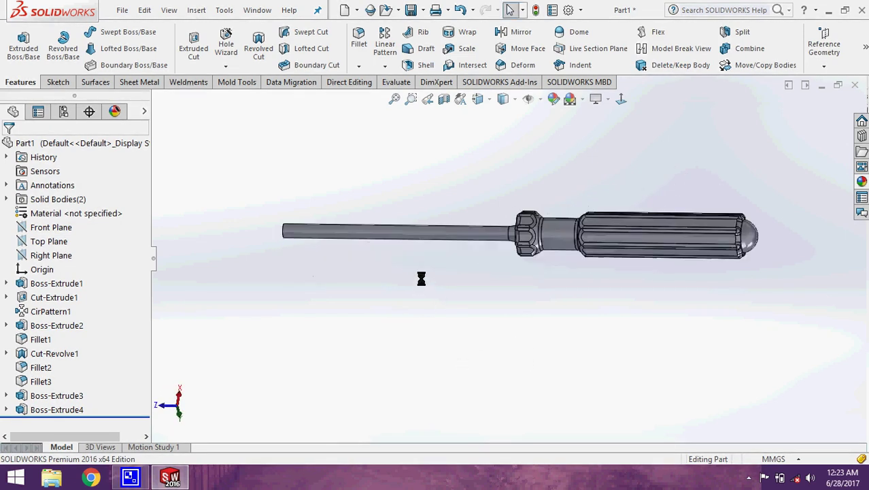
On the Right Plane, draw a tilted 3-point corner rectangle over the shaft tip
{"action": "left_click", "coordinate": [51, 255]}
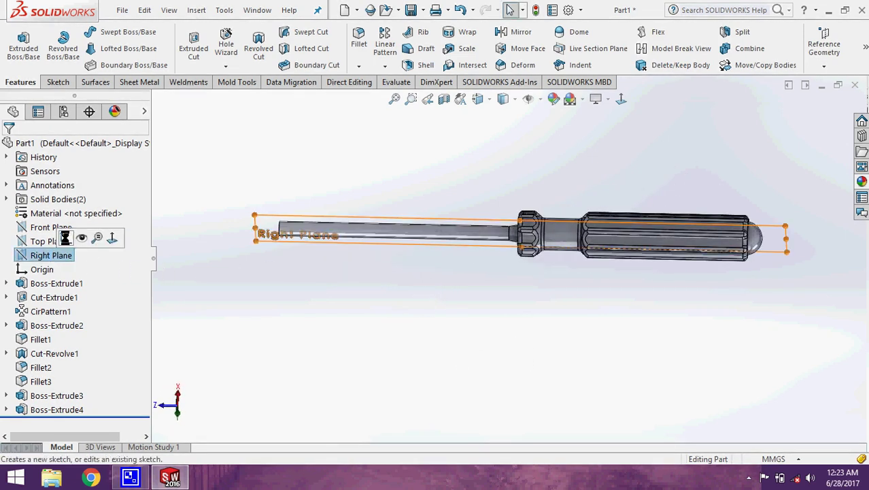
{"action": "left_click", "coordinate": [101, 237]}
{"action": "scroll", "coordinate": [458, 341], "scroll_direction": "down", "scroll_amount": 3}
{"action": "scroll", "coordinate": [453, 300], "scroll_direction": "down", "scroll_amount": 2}
{"action": "left_click", "coordinate": [84, 48]}
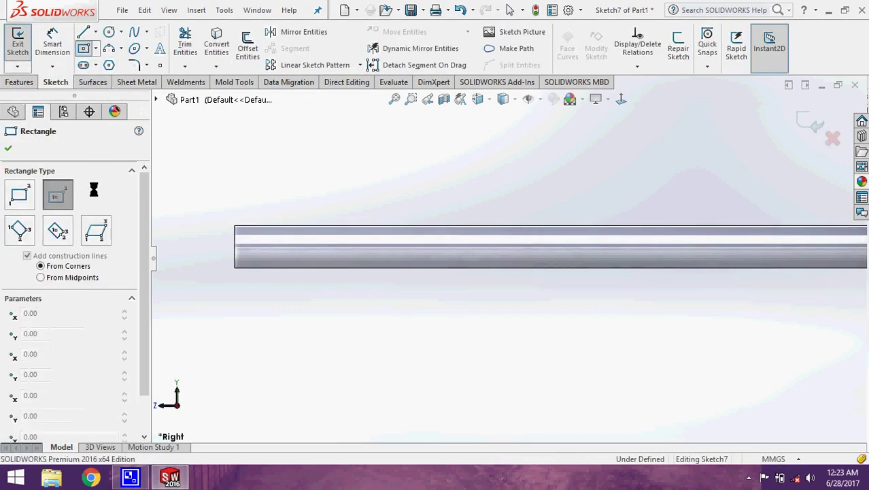
{"action": "left_click", "coordinate": [25, 229]}
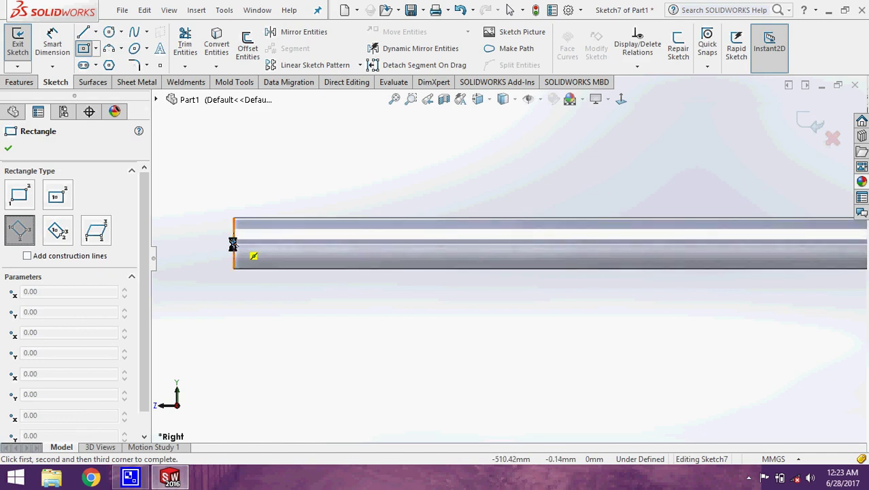
{"action": "left_click", "coordinate": [393, 283]}
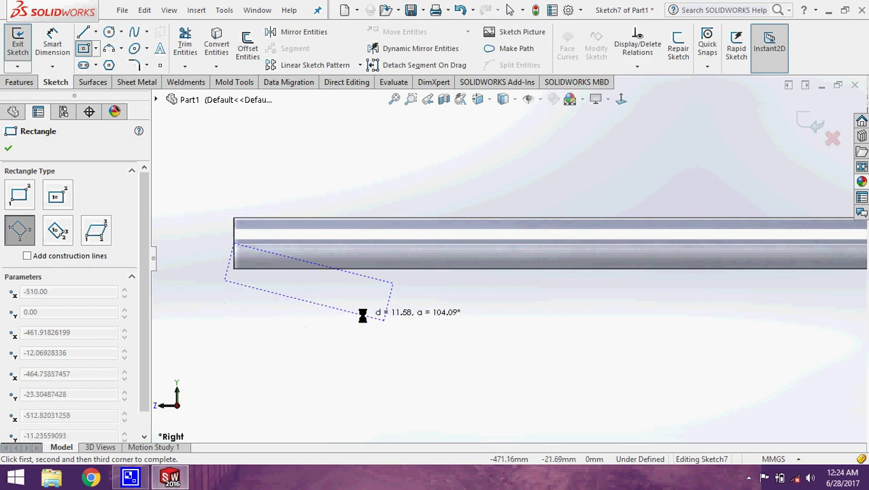
{"action": "left_click", "coordinate": [385, 319]}
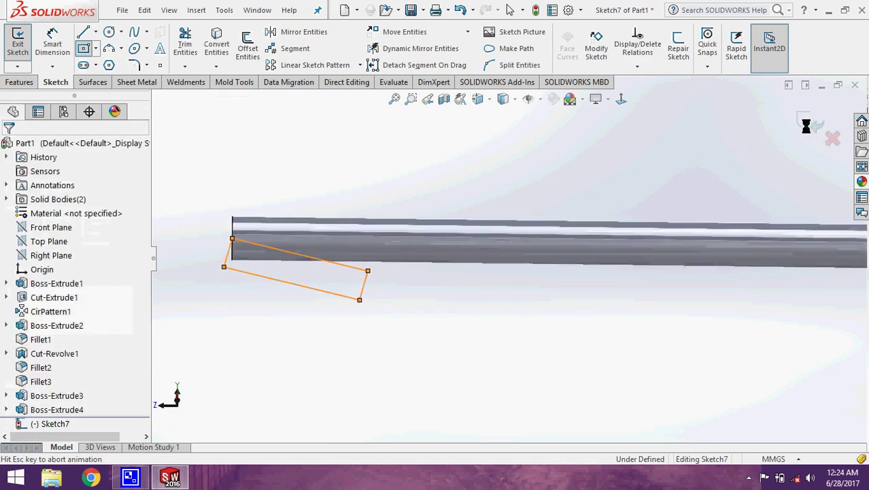
Cut the rectangle Mid Plane through the shaft to bevel one side of the tip
{"action": "left_click", "coordinate": [185, 57]}
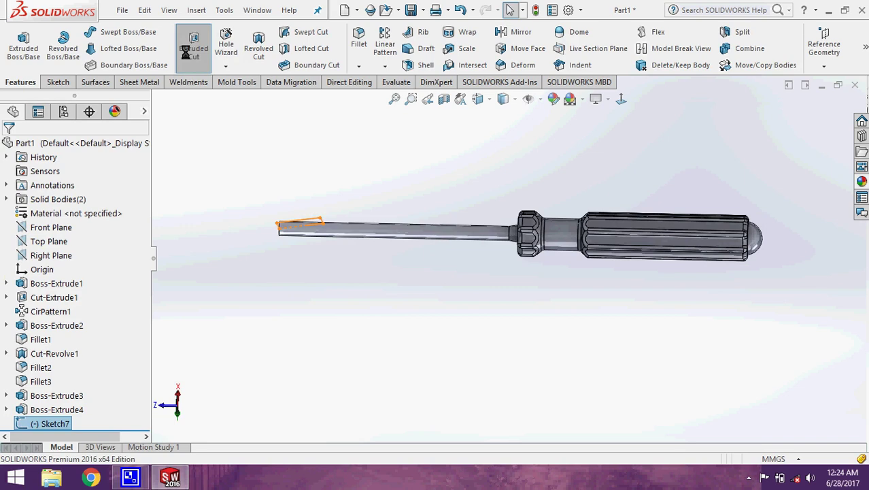
{"action": "left_click", "coordinate": [95, 225]}
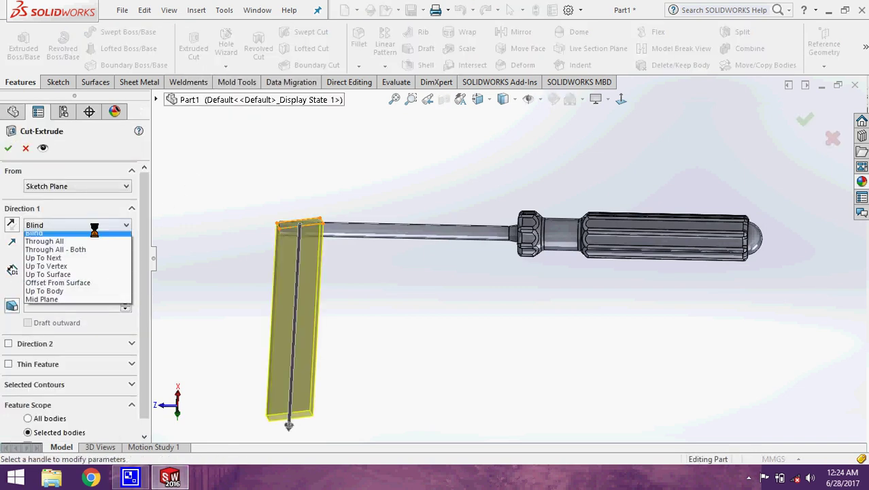
{"action": "left_click", "coordinate": [58, 300]}
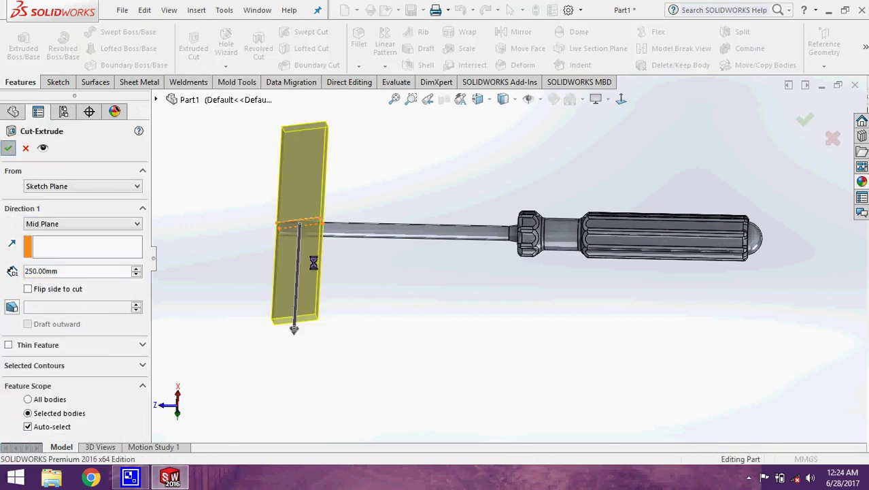
{"action": "key", "text": "Return"}
{"action": "mouse_move", "coordinate": [376, 299]}
{"action": "middle_mouse_down"}
{"action": "mouse_move", "coordinate": [379, 192]}
{"action": "mouse_move", "coordinate": [358, 191]}
{"action": "mouse_move", "coordinate": [381, 202]}
{"action": "mouse_move", "coordinate": [441, 270]}
{"action": "middle_mouse_up"}
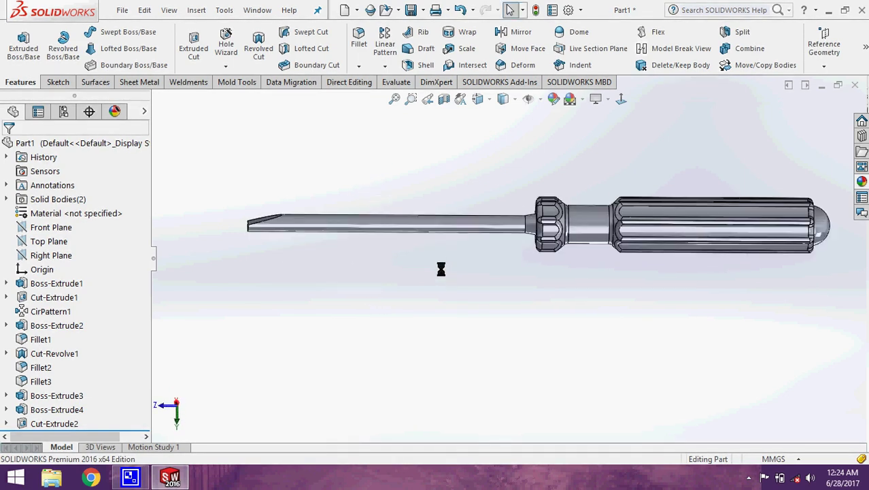
{"action": "left_click", "coordinate": [49, 242]}
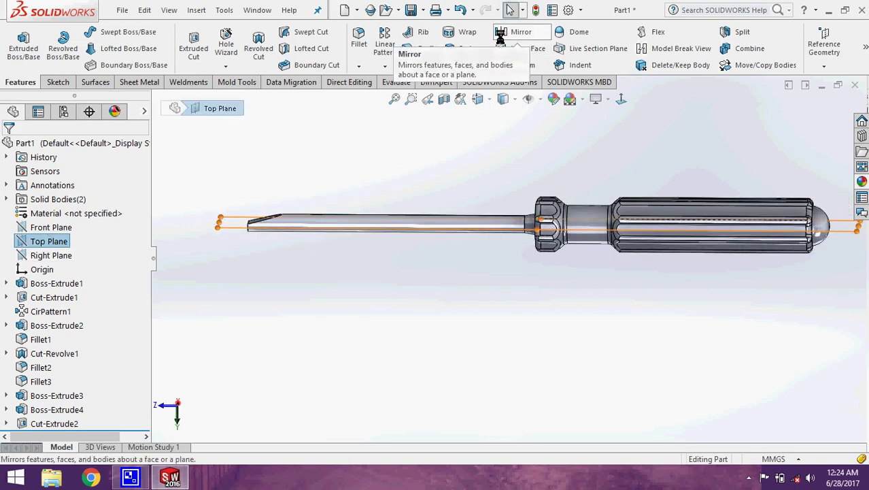
Mirror Cut-Extrude2 across the Top Plane
{"action": "left_click", "coordinate": [501, 38]}
{"action": "scroll", "coordinate": [296, 213], "scroll_direction": "down", "scroll_amount": 2}
{"action": "scroll", "coordinate": [234, 245], "scroll_direction": "down", "scroll_amount": 2}
{"action": "scroll", "coordinate": [234, 245], "scroll_direction": "down", "scroll_amount": 2}
{"action": "scroll", "coordinate": [302, 247], "scroll_direction": "down", "scroll_amount": 2}
{"action": "left_click", "coordinate": [275, 226]}
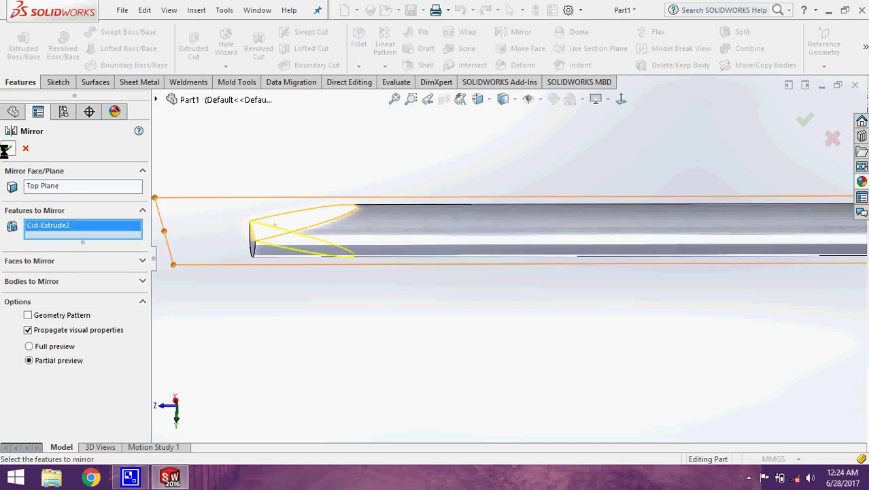
{"action": "left_click", "coordinate": [5, 149]}
Orbit and zoom around the screwdriver to inspect the flattened blade tip
{"action": "mouse_move", "coordinate": [378, 247]}
{"action": "middle_mouse_down"}
{"action": "mouse_move", "coordinate": [426, 358]}
{"action": "mouse_move", "coordinate": [484, 400]}
{"action": "mouse_move", "coordinate": [376, 282]}
{"action": "middle_mouse_up"}
{"action": "scroll", "coordinate": [408, 284], "scroll_direction": "up", "scroll_amount": 3}
{"action": "scroll", "coordinate": [460, 287], "scroll_direction": "up", "scroll_amount": 2}
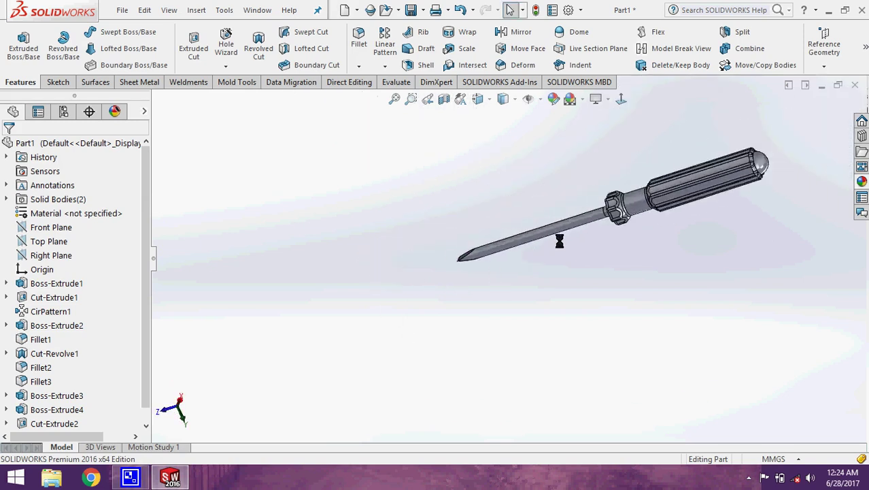
{"action": "middle_click_drag", "start_coordinate": [559, 240], "coordinate": [633, 266]}
{"action": "scroll", "coordinate": [633, 286], "scroll_direction": "down", "scroll_amount": 2}
{"action": "scroll", "coordinate": [606, 229], "scroll_direction": "up", "scroll_amount": 3}
{"action": "middle_click_drag", "start_coordinate": [605, 230], "coordinate": [534, 322]}
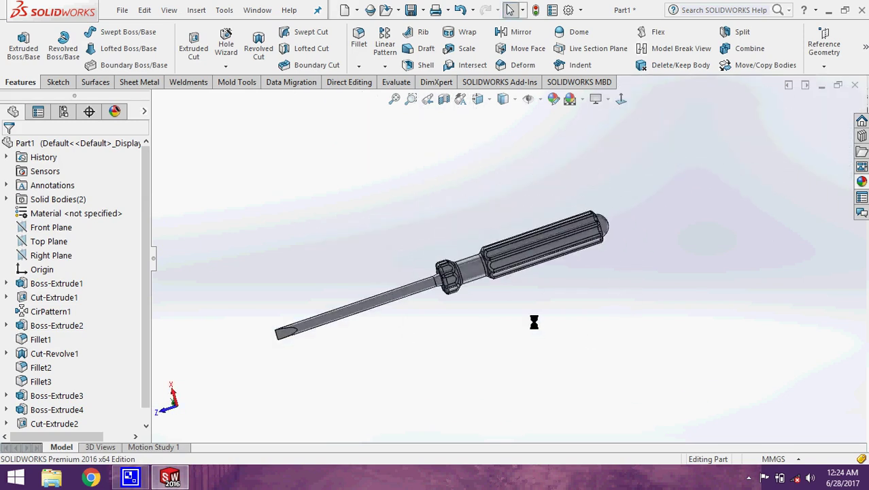
{"action": "scroll", "coordinate": [448, 338], "scroll_direction": "up", "scroll_amount": 2}
{"action": "scroll", "coordinate": [435, 311], "scroll_direction": "down", "scroll_amount": 2}
{"action": "scroll", "coordinate": [442, 294], "scroll_direction": "up", "scroll_amount": 2}
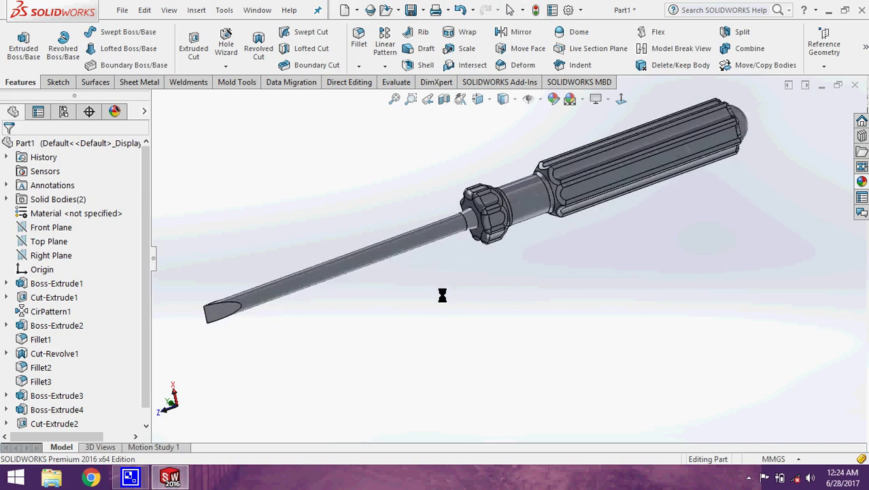
{"action": "left_click", "coordinate": [63, 283]}
Select the handle features from Boss-Extrude1 through Fillet3 and make them red
{"action": "left_click", "coordinate": [64, 297], "text": "ctrl"}
{"action": "left_click", "coordinate": [49, 311], "text": "ctrl"}
{"action": "left_click", "coordinate": [49, 325], "text": "ctrl"}
{"action": "left_click", "coordinate": [42, 339], "text": "ctrl"}
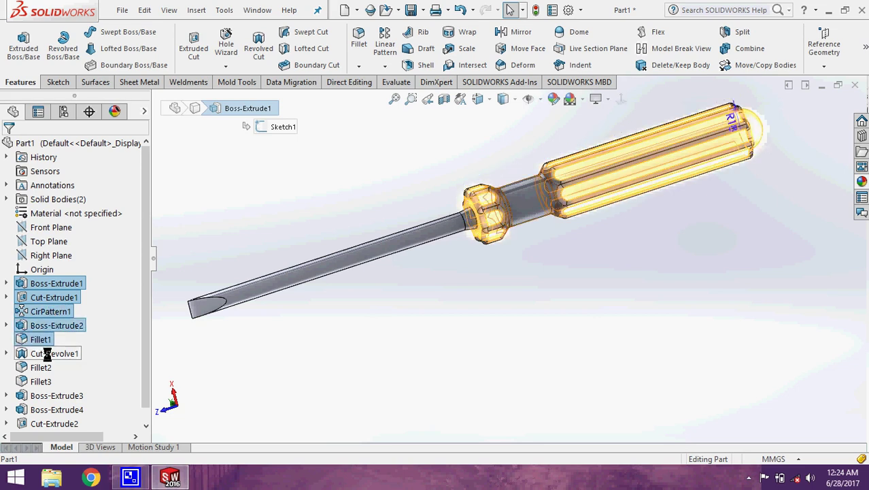
{"action": "left_click", "coordinate": [47, 354], "text": "ctrl"}
{"action": "left_click", "coordinate": [42, 367], "text": "ctrl"}
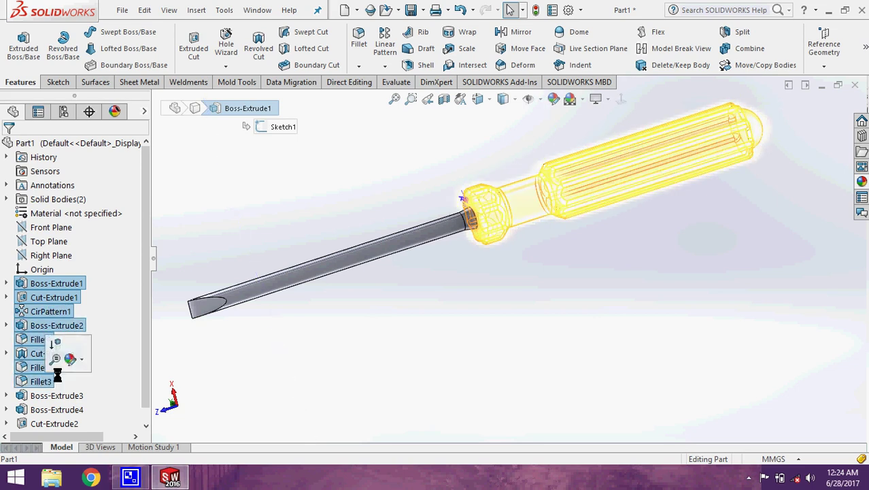
{"action": "left_click", "coordinate": [554, 100]}
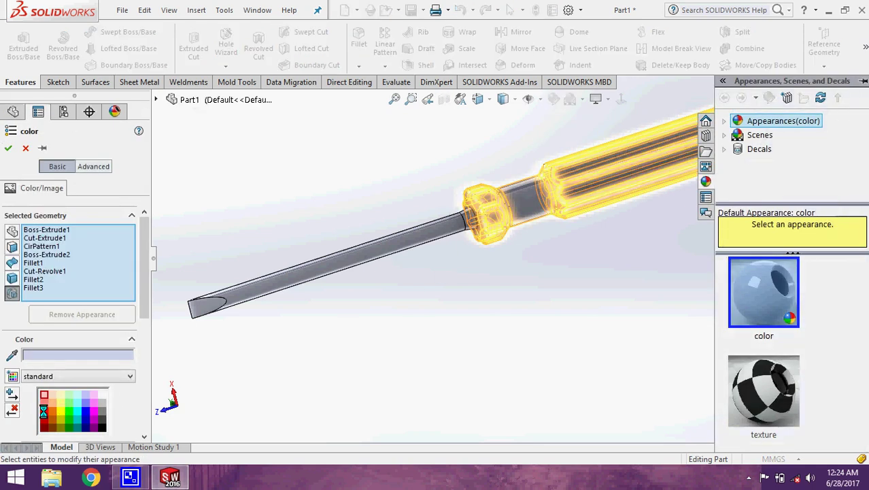
{"action": "left_click", "coordinate": [44, 410]}
Set the handle appearance's Illumination transparency to 0.43
{"action": "left_click", "coordinate": [99, 167]}
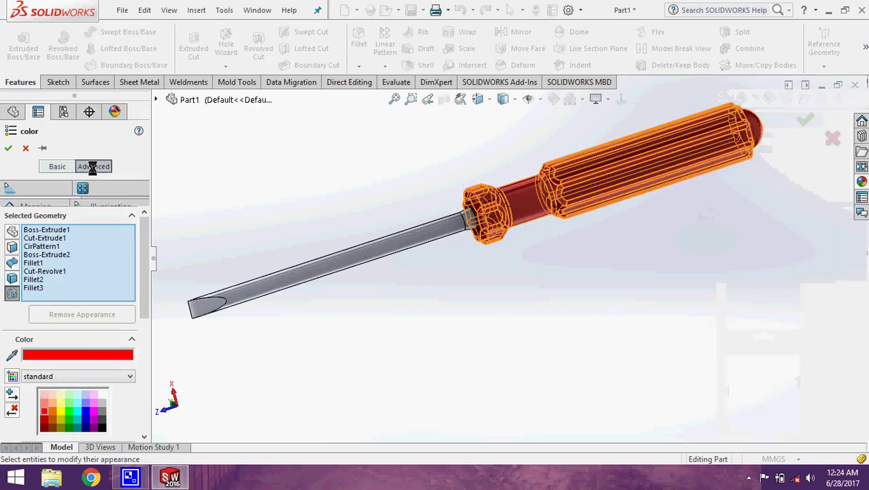
{"action": "left_click", "coordinate": [41, 205]}
{"action": "scroll", "coordinate": [147, 338], "scroll_direction": "down", "scroll_amount": 2}
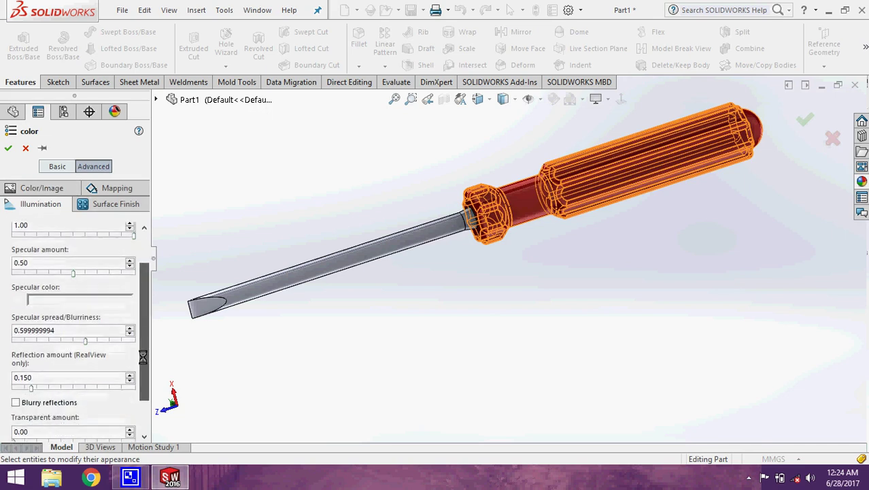
{"action": "scroll", "coordinate": [82, 406], "scroll_direction": "down", "scroll_amount": 2}
{"action": "left_click_drag", "start_coordinate": [14, 392], "coordinate": [67, 398]}
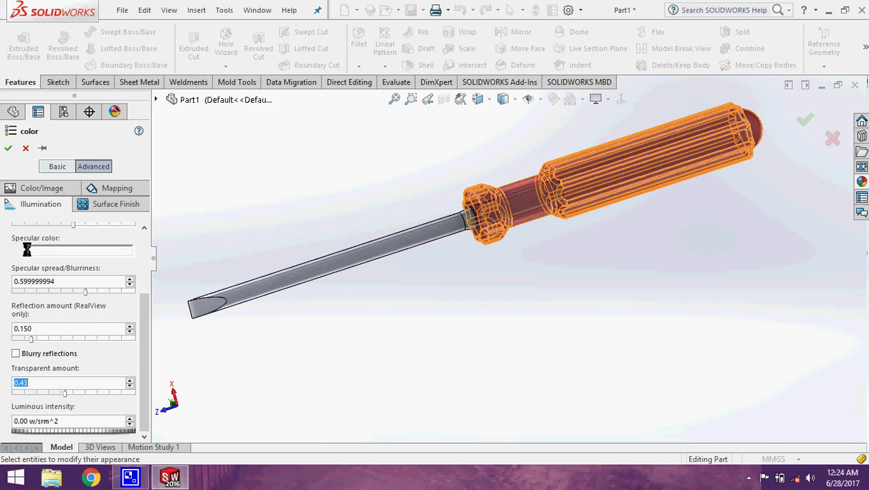
{"action": "key", "text": "Return"}
{"action": "mouse_move", "coordinate": [418, 287]}
{"action": "middle_mouse_down"}
{"action": "mouse_move", "coordinate": [471, 252]}
{"action": "mouse_move", "coordinate": [453, 258]}
{"action": "mouse_move", "coordinate": [494, 246]}
{"action": "middle_mouse_up"}
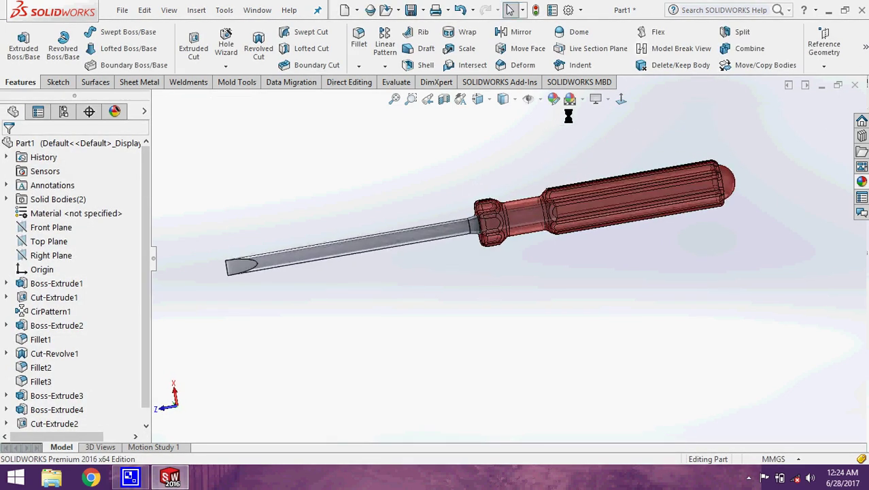
Apply the Reflective Floor Black scene and give the shaft features a grey appearance
{"action": "left_click", "coordinate": [583, 100]}
{"action": "left_click", "coordinate": [695, 404]}
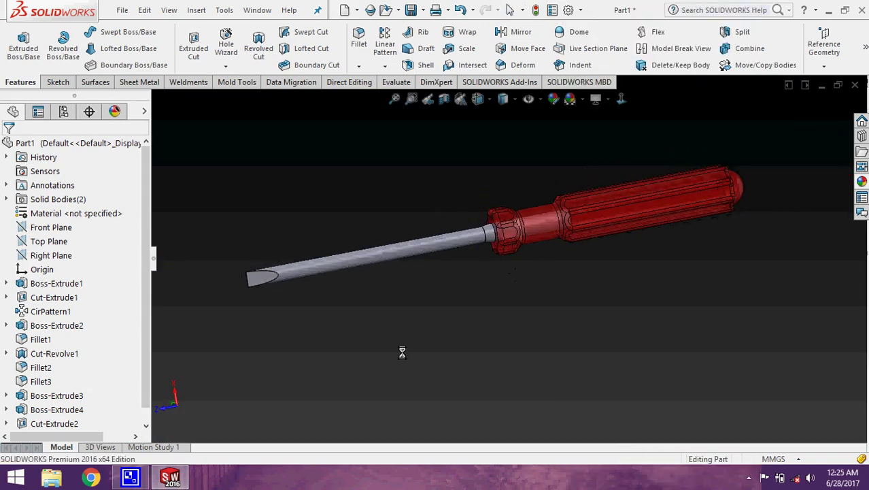
{"action": "scroll", "coordinate": [129, 204], "scroll_direction": "down", "scroll_amount": 1}
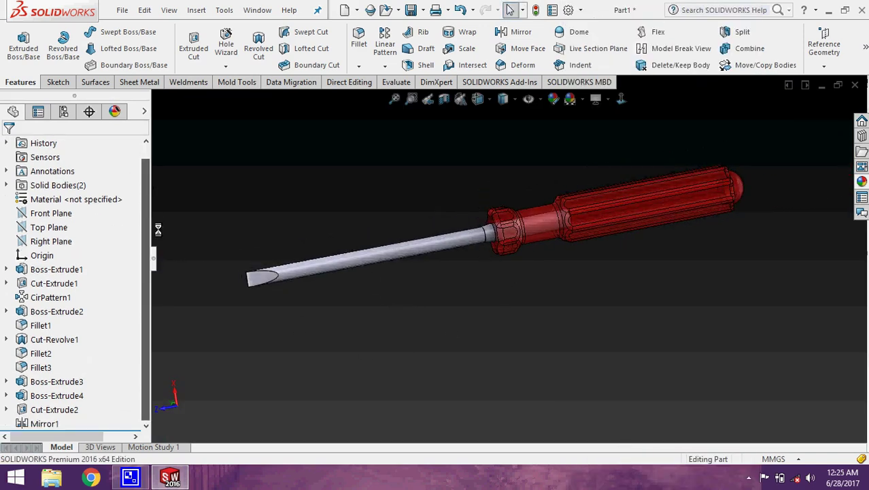
{"action": "left_click", "coordinate": [71, 382]}
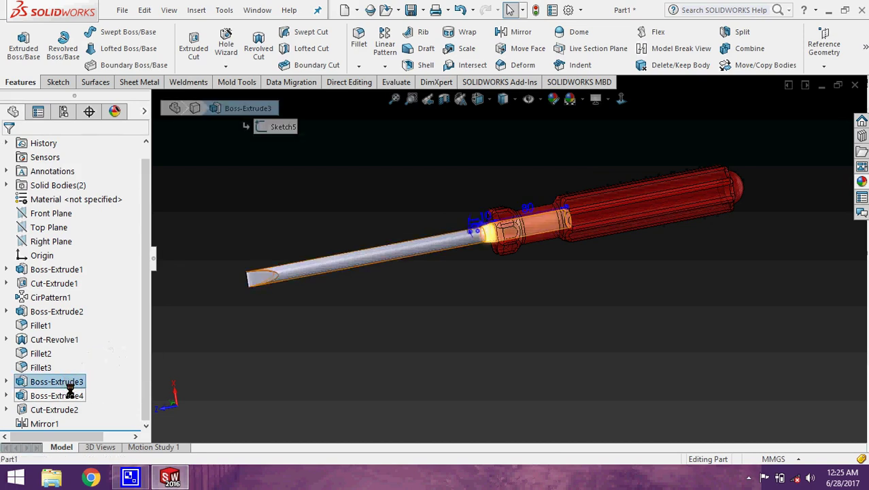
{"action": "left_click", "coordinate": [65, 395], "text": "ctrl"}
{"action": "left_click", "coordinate": [46, 423], "text": "ctrl"}
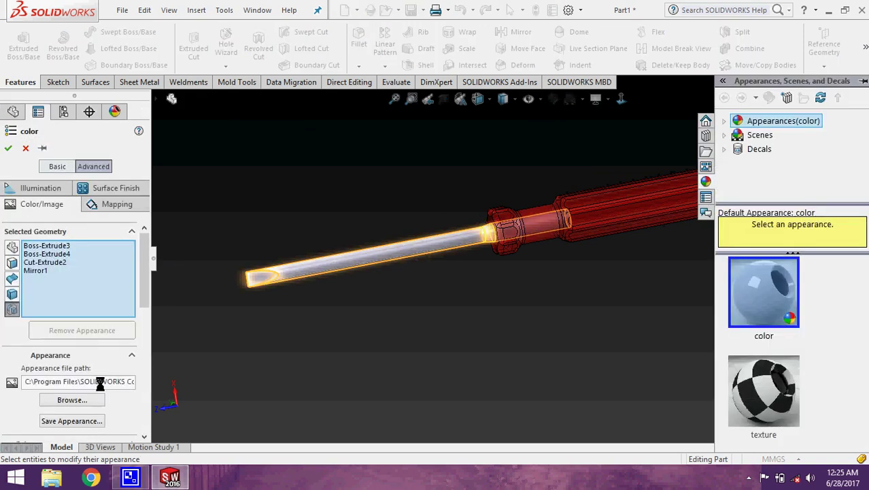
{"action": "left_click", "coordinate": [57, 166]}
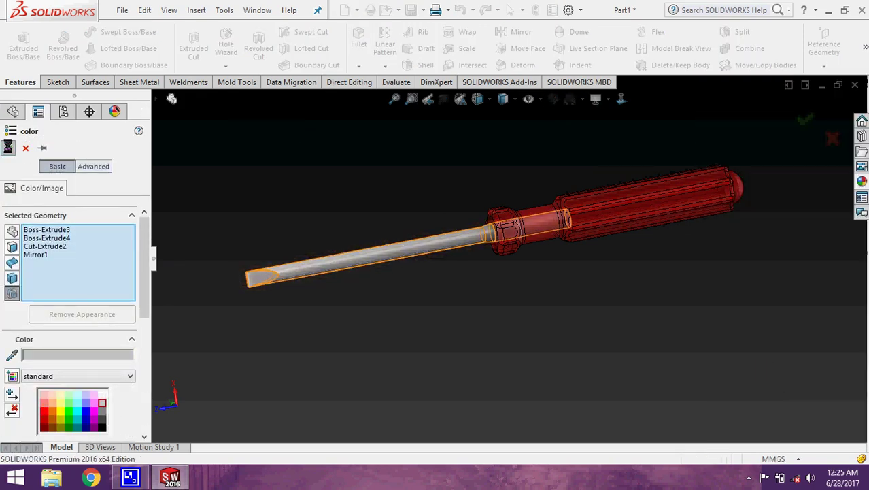
{"action": "mouse_move", "coordinate": [268, 365]}
{"action": "middle_mouse_down"}
{"action": "mouse_move", "coordinate": [434, 227]}
{"action": "mouse_move", "coordinate": [466, 253]}
{"action": "mouse_move", "coordinate": [450, 297]}
{"action": "mouse_move", "coordinate": [458, 287]}
{"action": "mouse_move", "coordinate": [184, 286]}
{"action": "mouse_move", "coordinate": [339, 254]}
{"action": "mouse_move", "coordinate": [530, 358]}
{"action": "mouse_move", "coordinate": [503, 325]}
{"action": "middle_mouse_up"}
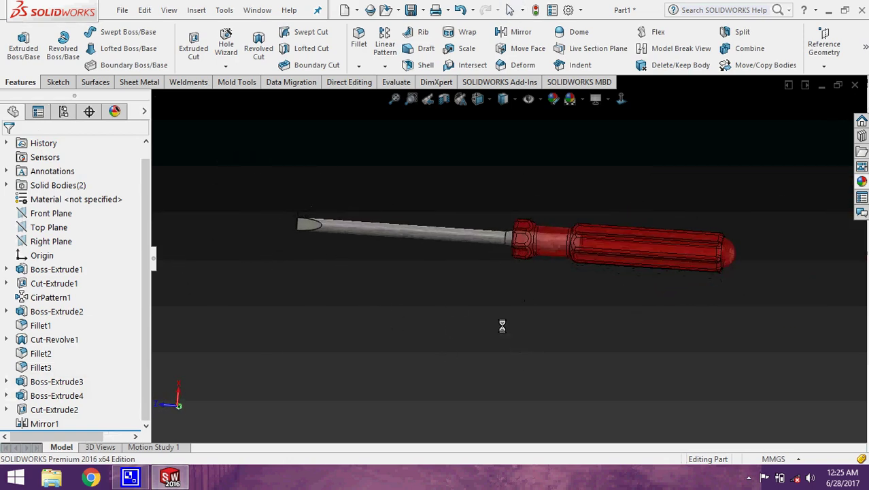
Start a new sketch on the plane and view it face-on, zoomed to the handle
{"action": "left_click", "coordinate": [64, 237]}
{"action": "left_click", "coordinate": [95, 219]}
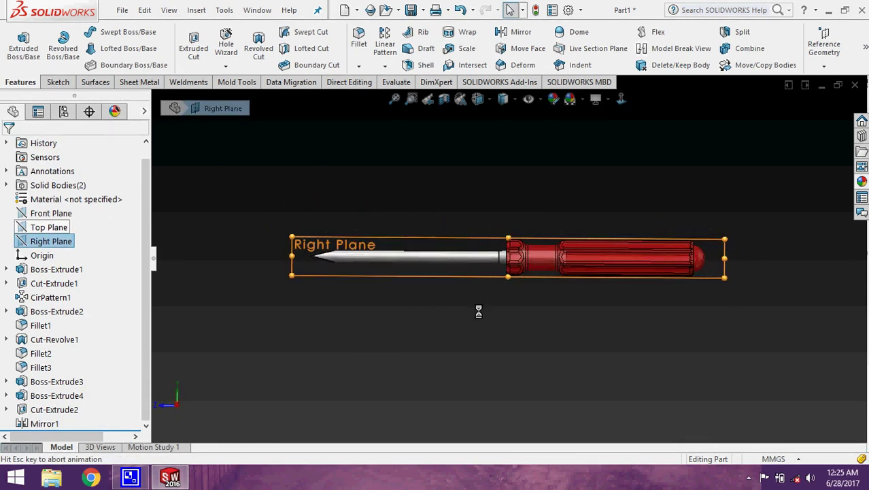
{"action": "scroll", "coordinate": [606, 262], "scroll_direction": "down", "scroll_amount": 3}
{"action": "scroll", "coordinate": [607, 259], "scroll_direction": "down", "scroll_amount": 2}
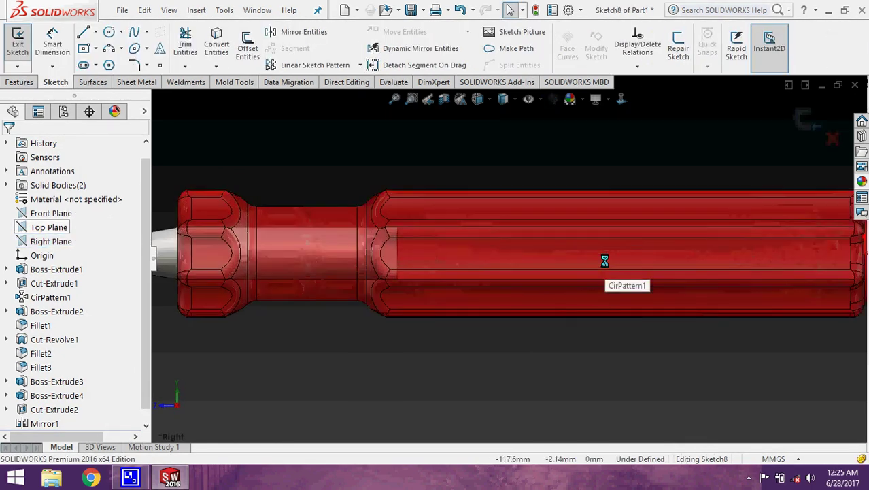
{"action": "scroll", "coordinate": [578, 276], "scroll_direction": "up", "scroll_amount": 4}
{"action": "scroll", "coordinate": [524, 298], "scroll_direction": "up", "scroll_amount": 3}
{"action": "scroll", "coordinate": [510, 286], "scroll_direction": "down", "scroll_amount": 2}
{"action": "scroll", "coordinate": [538, 259], "scroll_direction": "down", "scroll_amount": 2}
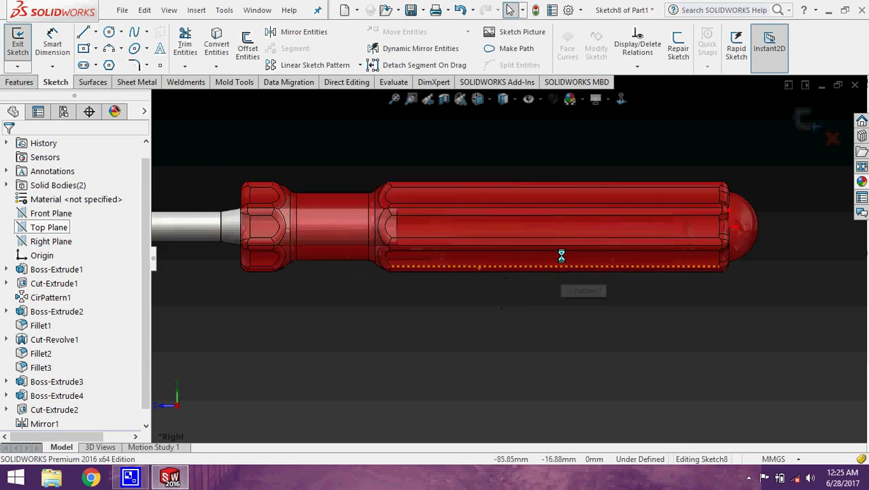
{"action": "scroll", "coordinate": [476, 242], "scroll_direction": "down", "scroll_amount": 2}
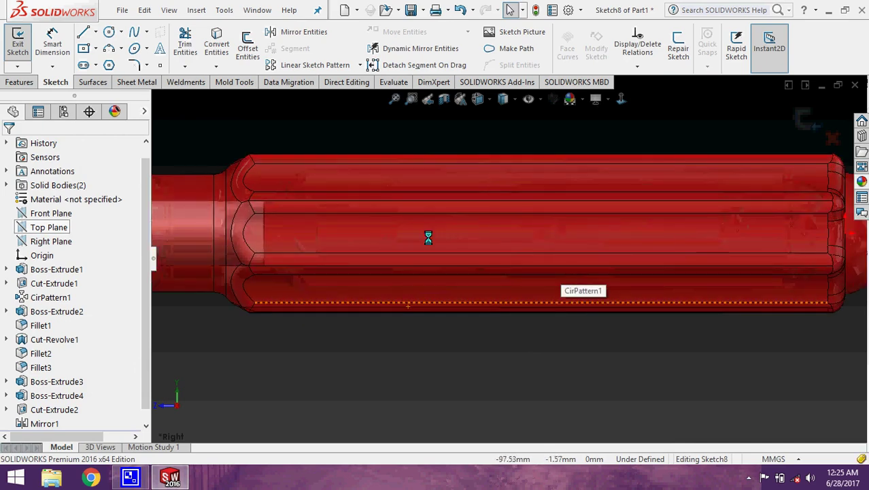
Draw a construction centreline from the handle's left side to its right along the flat face
{"action": "left_click", "coordinate": [96, 32]}
{"action": "left_click", "coordinate": [111, 64]}
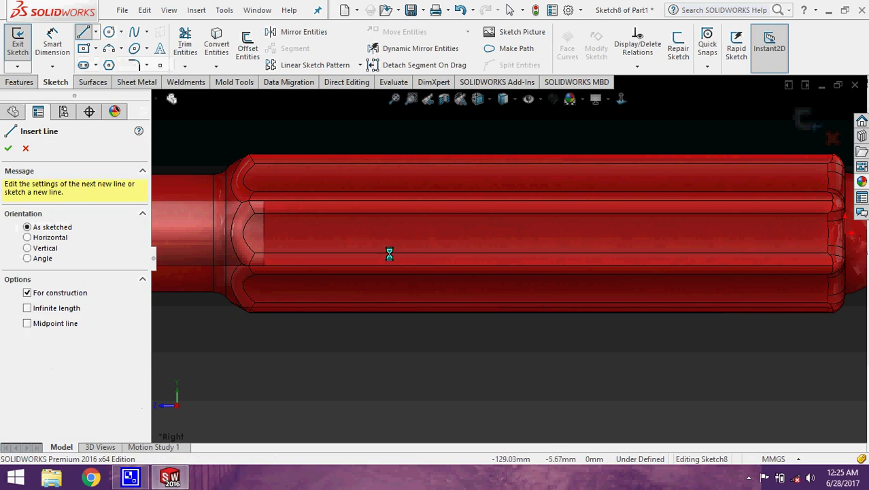
{"action": "left_click", "coordinate": [358, 247]}
{"action": "left_click", "coordinate": [671, 245]}
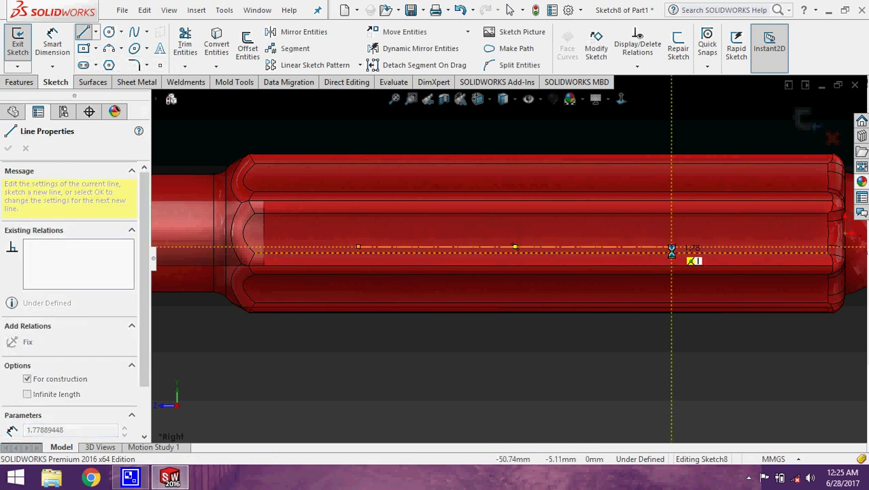
{"action": "key", "text": "Escape"}
Place TAPARIA on the centreline in 35 pt Times New Roman and exit the sketch
{"action": "left_click", "coordinate": [159, 49]}
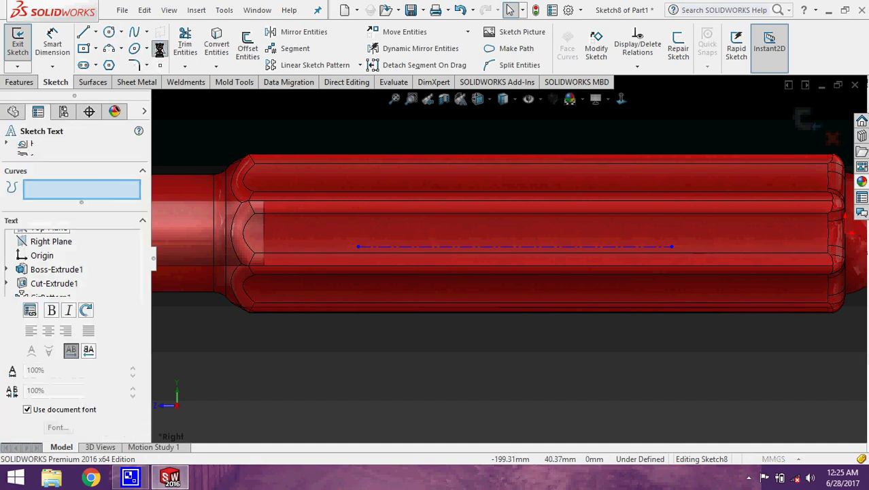
{"action": "left_click", "coordinate": [336, 267]}
{"action": "left_click", "coordinate": [76, 273]}
{"action": "type", "text": "TAPARIA"}
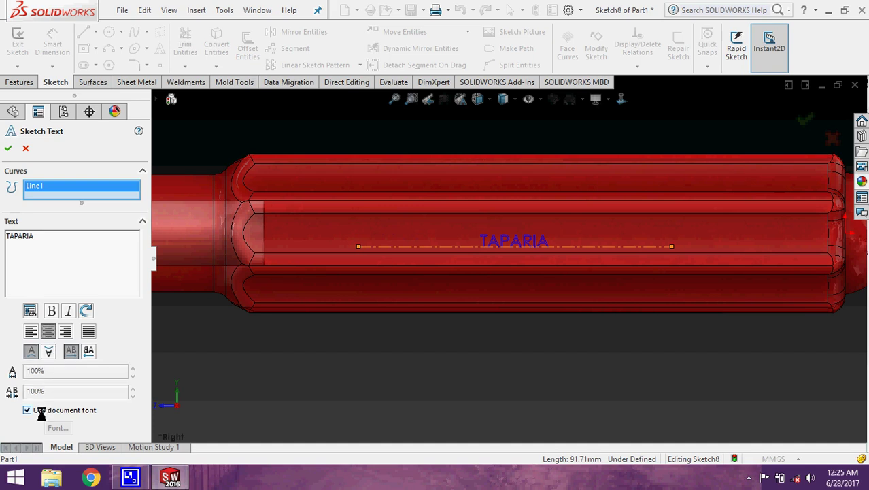
{"action": "type", "text": "T"}
{"action": "left_click", "coordinate": [334, 195]}
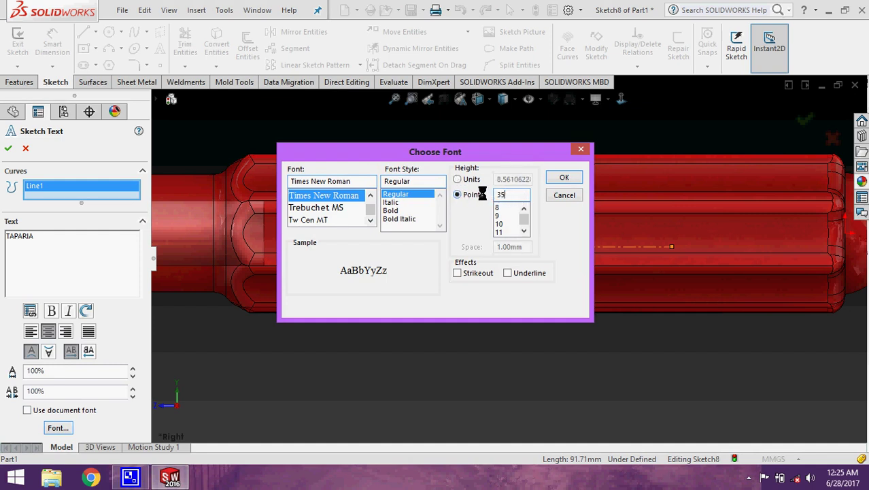
{"action": "key", "text": "Return"}
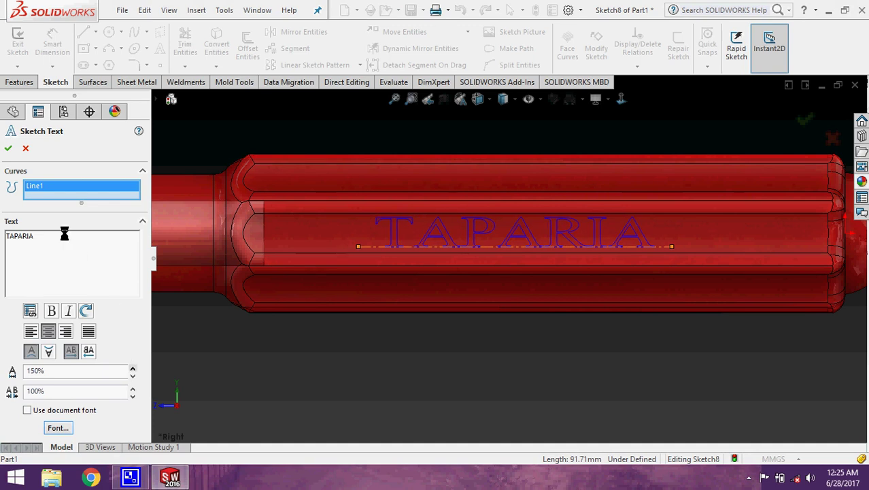
{"action": "left_click", "coordinate": [804, 123]}
{"action": "scroll", "coordinate": [558, 262], "scroll_direction": "up", "scroll_amount": 3}
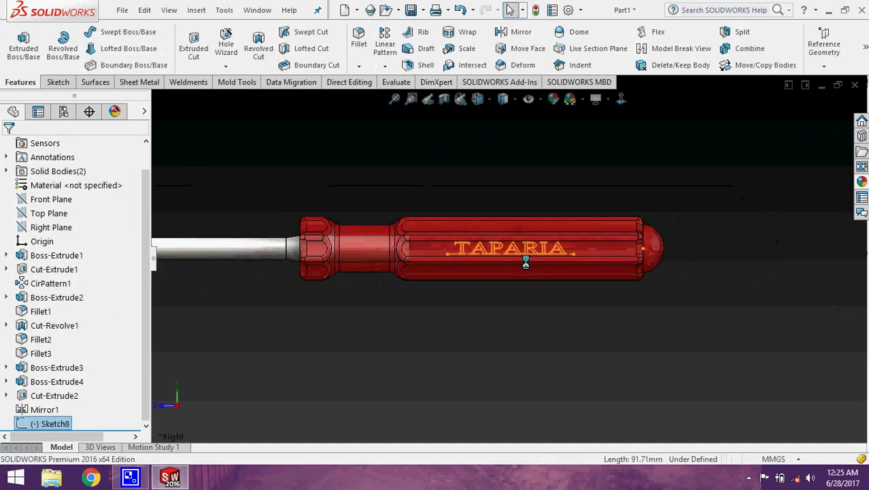
Try a Split Line projecting Sketch8 onto the handle face; it fails on intersecting contours
{"action": "mouse_move", "coordinate": [538, 318]}
{"action": "middle_mouse_down"}
{"action": "mouse_move", "coordinate": [497, 345]}
{"action": "mouse_move", "coordinate": [520, 336]}
{"action": "mouse_move", "coordinate": [534, 295]}
{"action": "mouse_move", "coordinate": [505, 272]}
{"action": "mouse_move", "coordinate": [476, 320]}
{"action": "mouse_move", "coordinate": [482, 363]}
{"action": "mouse_move", "coordinate": [479, 328]}
{"action": "middle_mouse_up"}
{"action": "scroll", "coordinate": [504, 273], "scroll_direction": "down", "scroll_amount": 2}
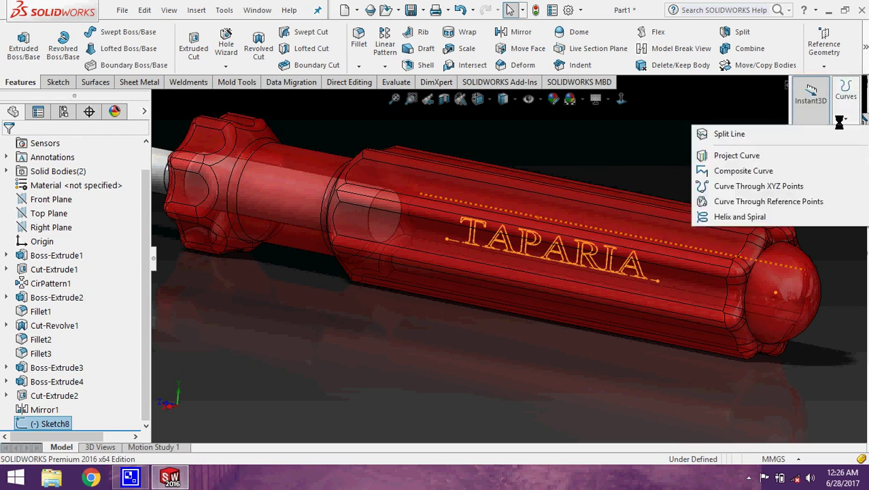
{"action": "mouse_move", "coordinate": [863, 46]}
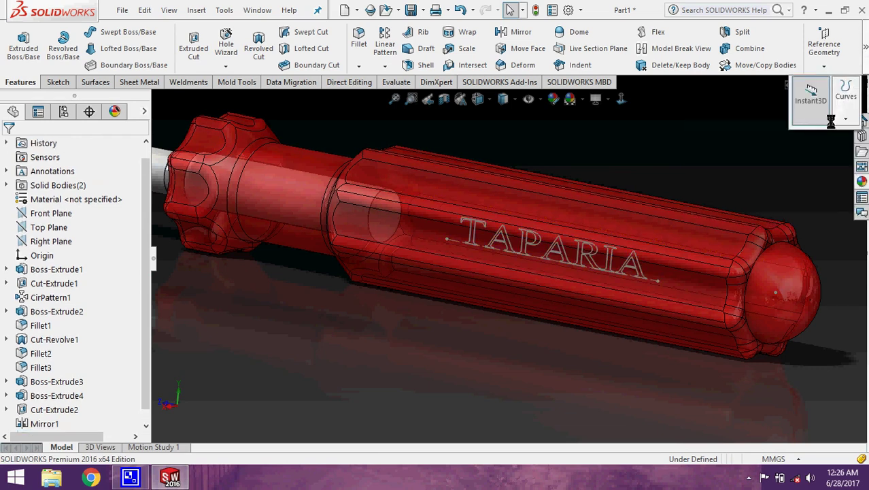
{"action": "left_click", "coordinate": [841, 121]}
{"action": "left_click", "coordinate": [825, 134]}
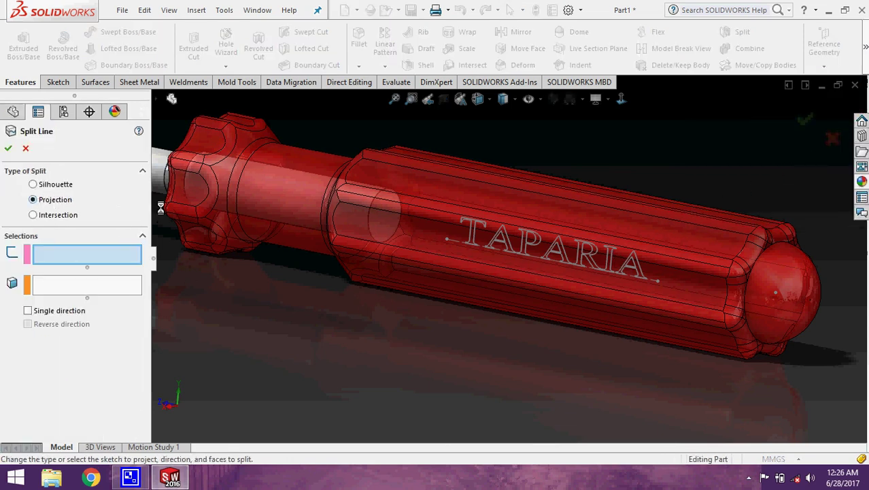
{"action": "left_click", "coordinate": [504, 236]}
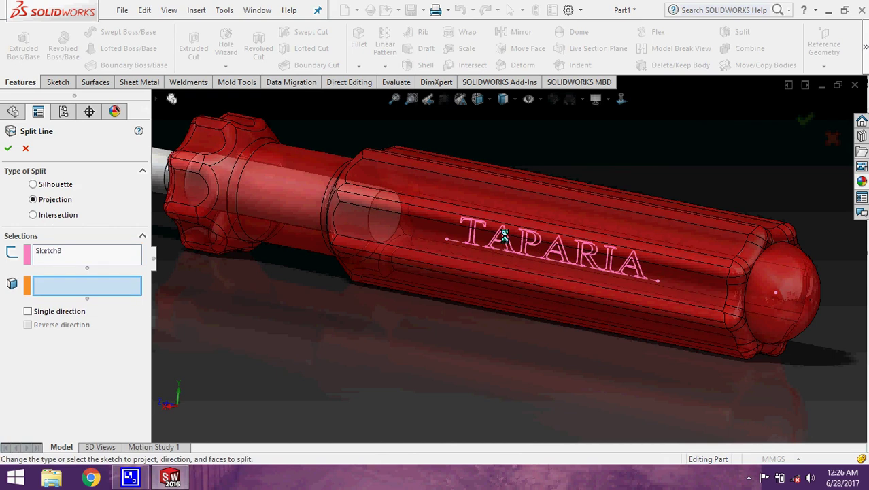
{"action": "left_click", "coordinate": [431, 246]}
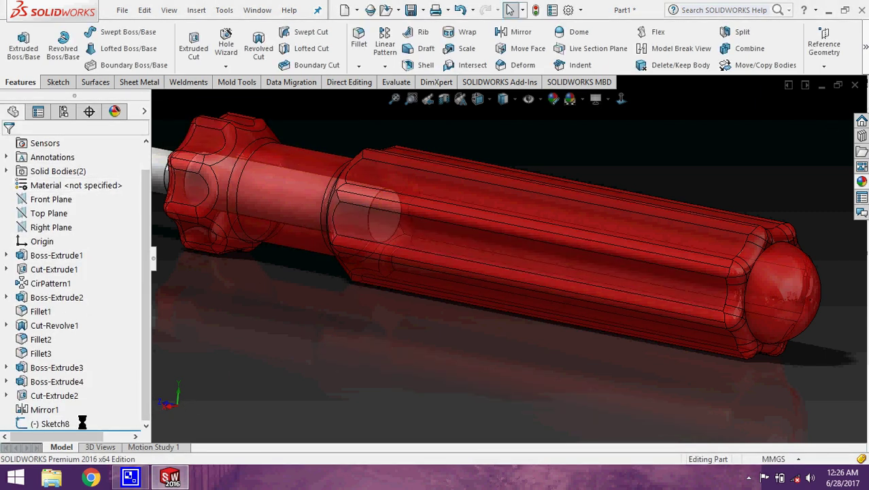
Reopen the TAPARIA sketch (Sketch8) for editing and zoom in on the lettering
{"action": "left_click", "coordinate": [63, 422]}
{"action": "left_click", "coordinate": [66, 389]}
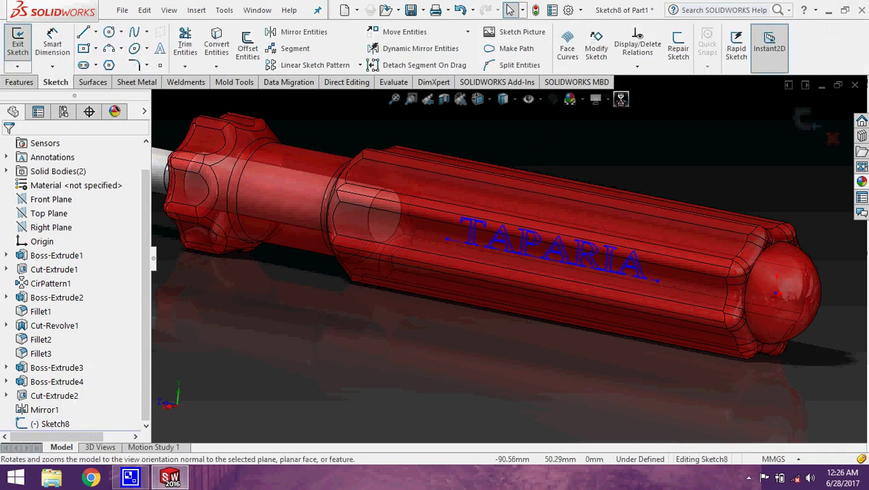
{"action": "scroll", "coordinate": [548, 272], "scroll_direction": "down", "scroll_amount": 3}
{"action": "scroll", "coordinate": [468, 254], "scroll_direction": "down", "scroll_amount": 2}
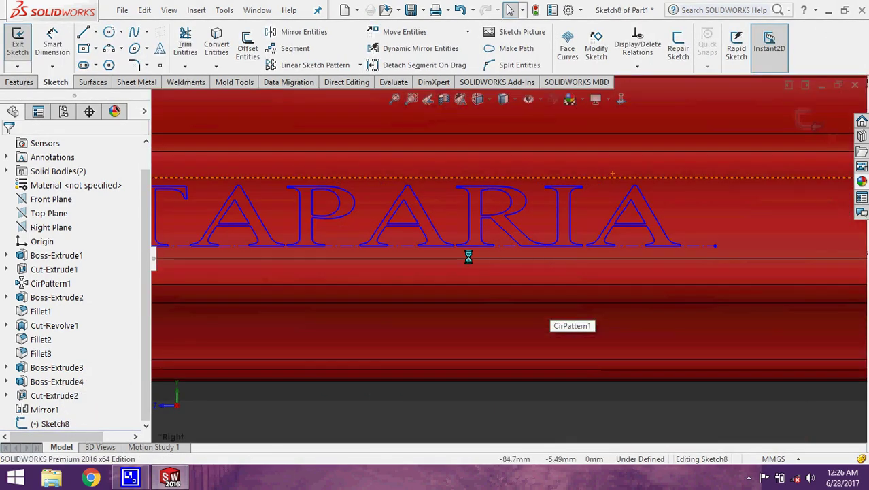
{"action": "scroll", "coordinate": [420, 262], "scroll_direction": "up", "scroll_amount": 1}
{"action": "scroll", "coordinate": [408, 257], "scroll_direction": "down", "scroll_amount": 2}
{"action": "scroll", "coordinate": [428, 249], "scroll_direction": "down", "scroll_amount": 2}
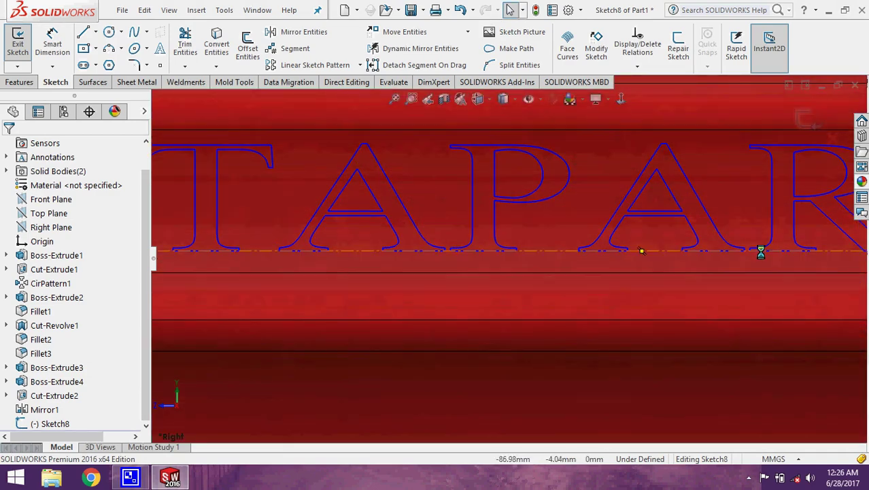
{"action": "scroll", "coordinate": [761, 248], "scroll_direction": "up", "scroll_amount": 2}
{"action": "scroll", "coordinate": [762, 248], "scroll_direction": "down", "scroll_amount": 2}
{"action": "scroll", "coordinate": [704, 253], "scroll_direction": "down", "scroll_amount": 2}
{"action": "scroll", "coordinate": [633, 249], "scroll_direction": "up", "scroll_amount": 1}
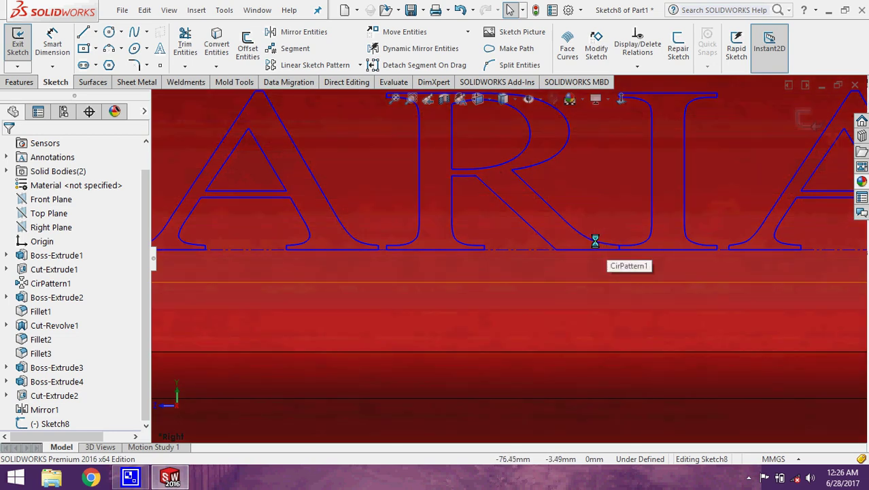
{"action": "scroll", "coordinate": [595, 241], "scroll_direction": "up", "scroll_amount": 3}
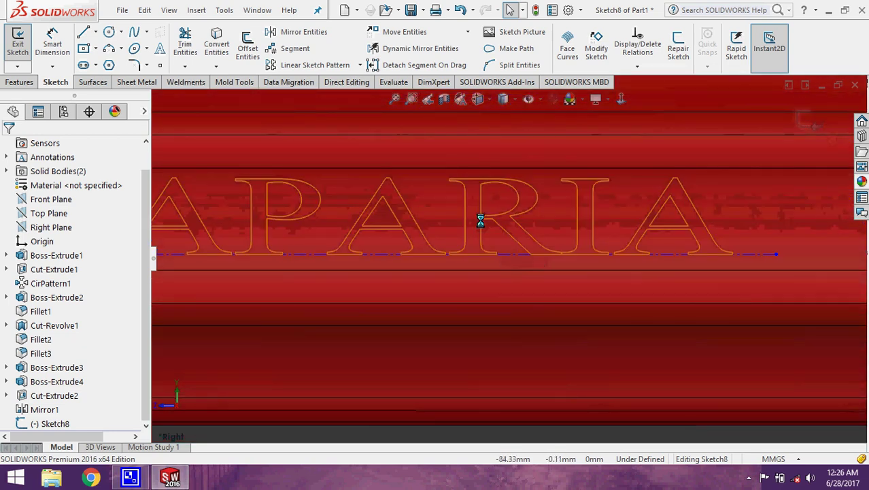
Widen the TAPARIA text to a 170% width factor, enlarge it via Font, and accept
{"action": "double_click", "coordinate": [480, 221]}
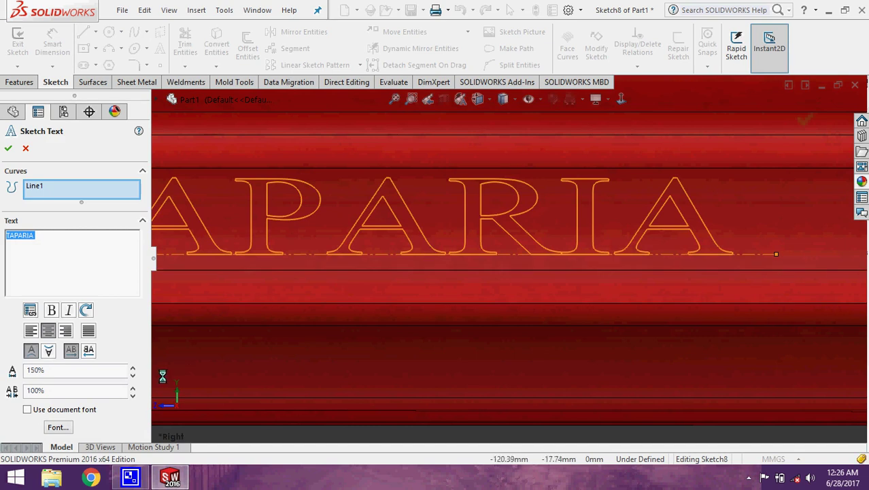
{"action": "left_click", "coordinate": [132, 366]}
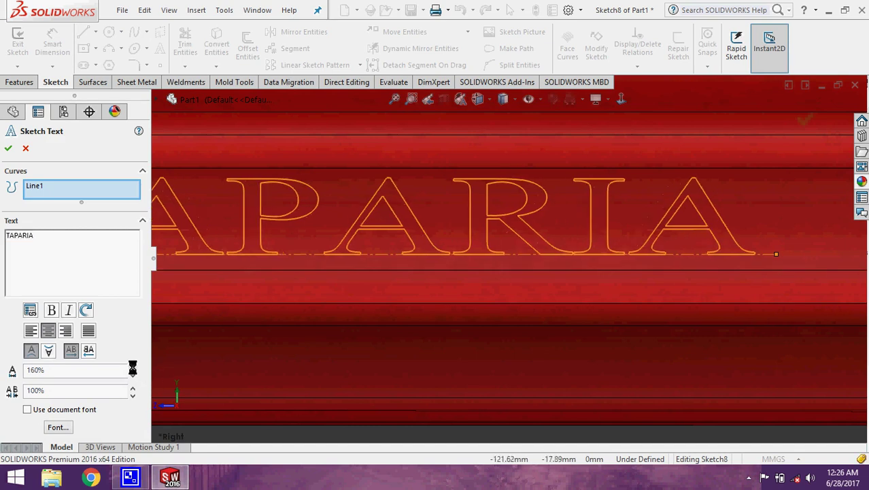
{"action": "left_click", "coordinate": [133, 367]}
{"action": "scroll", "coordinate": [590, 255], "scroll_direction": "down", "scroll_amount": 3}
{"action": "scroll", "coordinate": [551, 222], "scroll_direction": "down", "scroll_amount": 2}
{"action": "scroll", "coordinate": [557, 259], "scroll_direction": "up", "scroll_amount": 2}
{"action": "scroll", "coordinate": [500, 258], "scroll_direction": "up", "scroll_amount": 2}
{"action": "scroll", "coordinate": [435, 266], "scroll_direction": "up", "scroll_amount": 2}
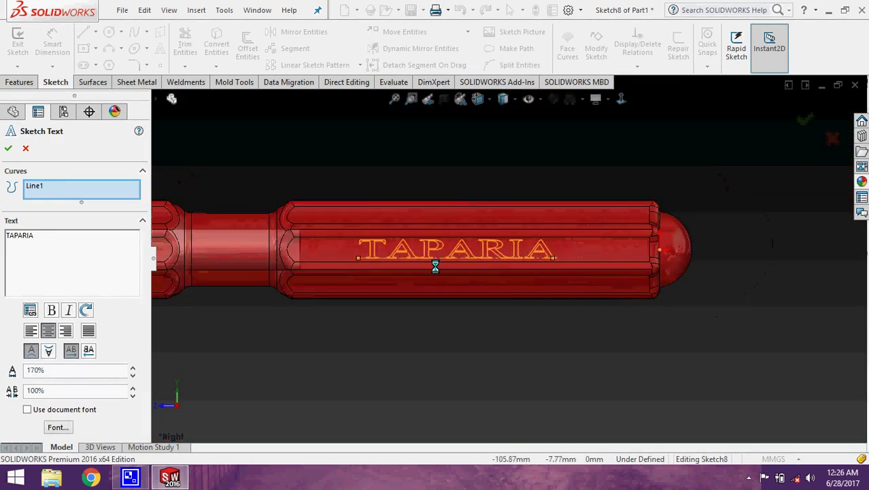
{"action": "left_click", "coordinate": [68, 425]}
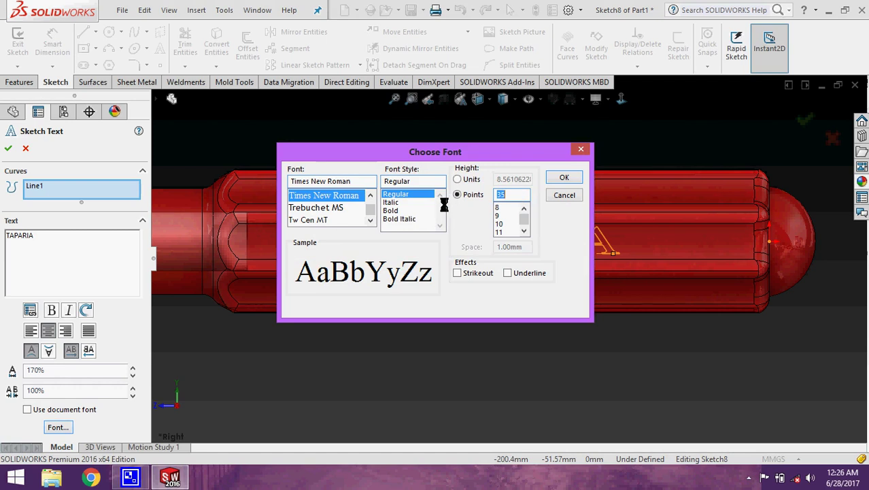
{"action": "key", "text": "Return"}
{"action": "scroll", "coordinate": [447, 262], "scroll_direction": "down", "scroll_amount": 2}
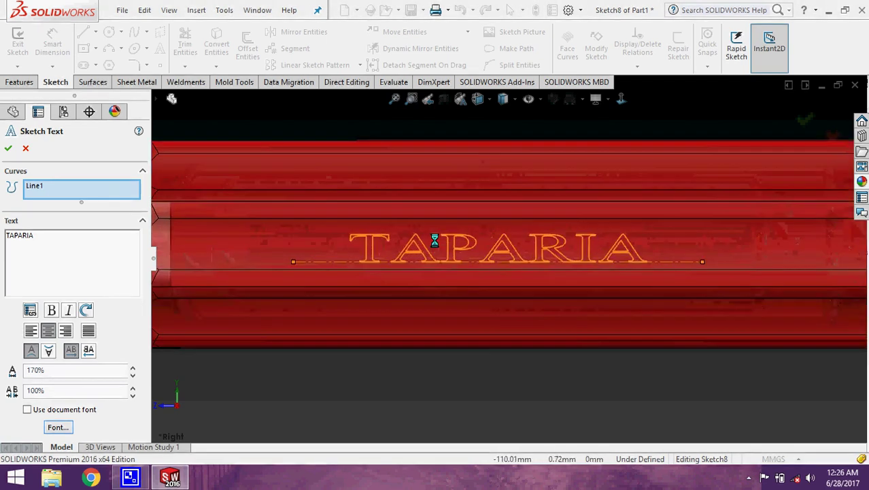
{"action": "scroll", "coordinate": [435, 241], "scroll_direction": "down", "scroll_amount": 2}
{"action": "left_click", "coordinate": [803, 121]}
Exit the sketch and switch to the isometric view of the screwdriver
{"action": "left_click", "coordinate": [806, 117]}
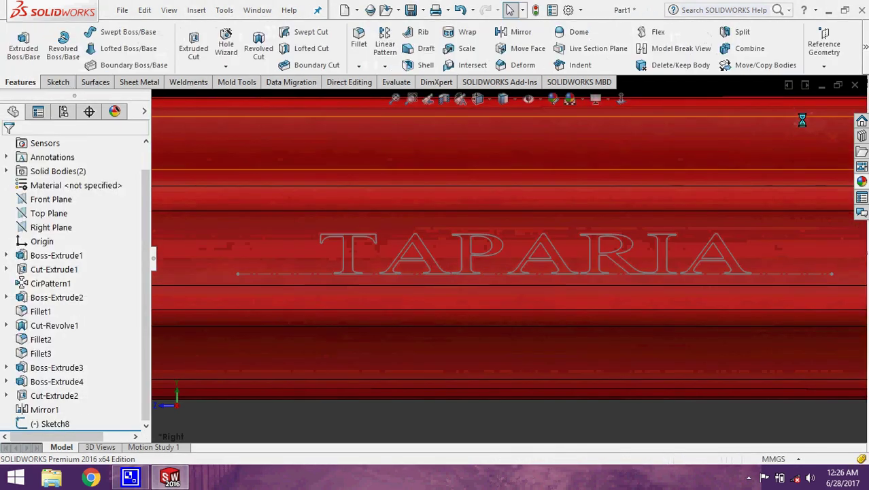
{"action": "scroll", "coordinate": [503, 251], "scroll_direction": "up", "scroll_amount": 3}
{"action": "key", "text": "ctrl+7"}
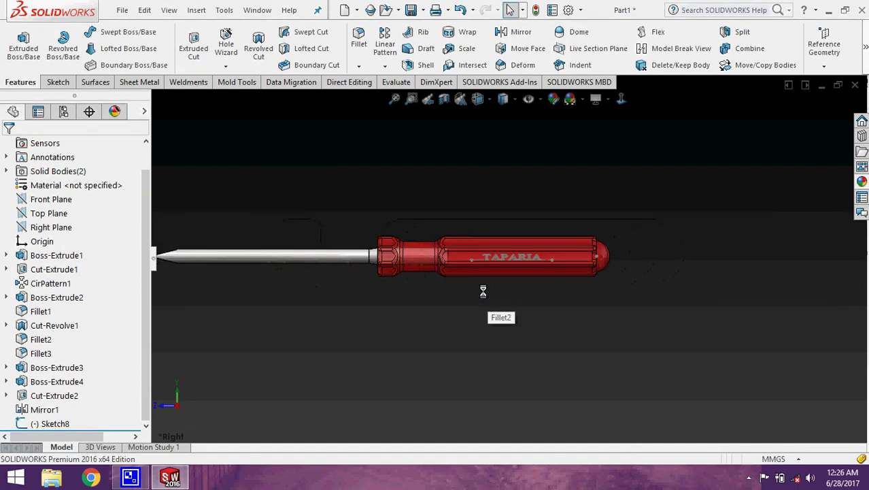
{"action": "scroll", "coordinate": [439, 297], "scroll_direction": "down", "scroll_amount": 2}
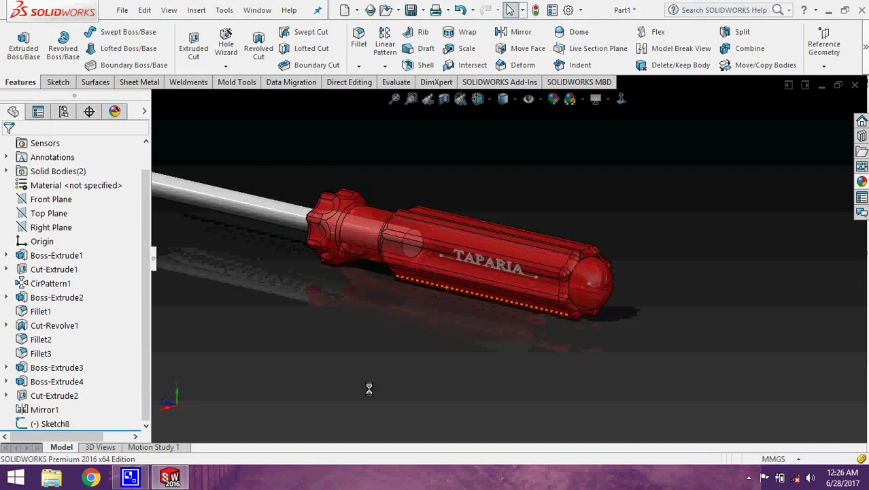
Create Split Line2 projecting the TAPARIA sketch onto the handle's flat face
{"action": "left_click", "coordinate": [58, 423]}
{"action": "left_click", "coordinate": [865, 46]}
{"action": "left_click", "coordinate": [847, 112]}
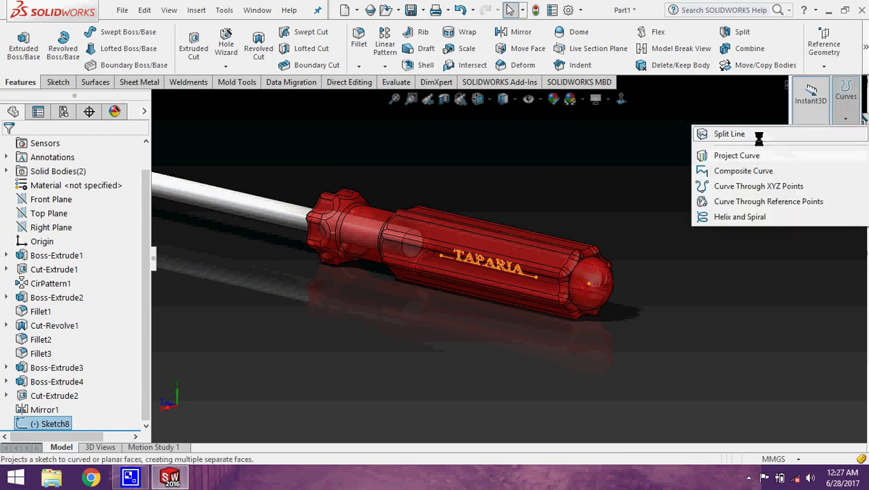
{"action": "left_click", "coordinate": [759, 138]}
{"action": "scroll", "coordinate": [505, 294], "scroll_direction": "down", "scroll_amount": 2}
{"action": "scroll", "coordinate": [466, 283], "scroll_direction": "down", "scroll_amount": 2}
{"action": "left_click", "coordinate": [466, 230]}
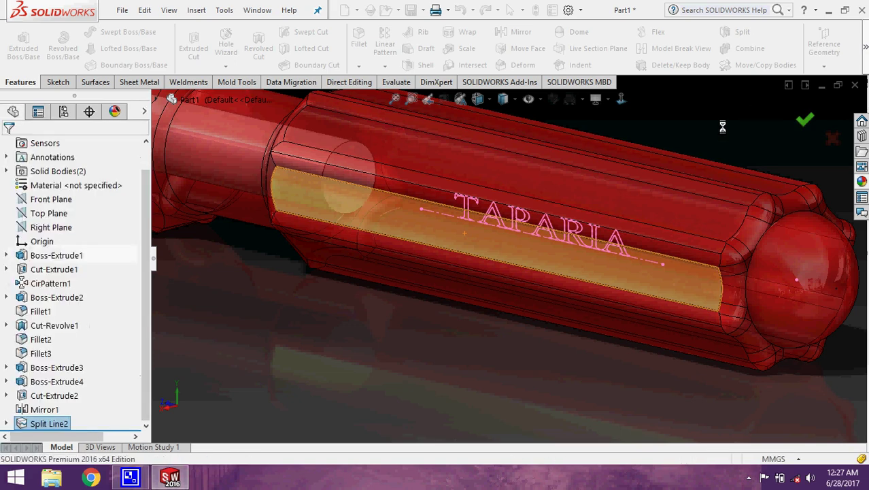
{"action": "scroll", "coordinate": [351, 210], "scroll_direction": "down", "scroll_amount": 3}
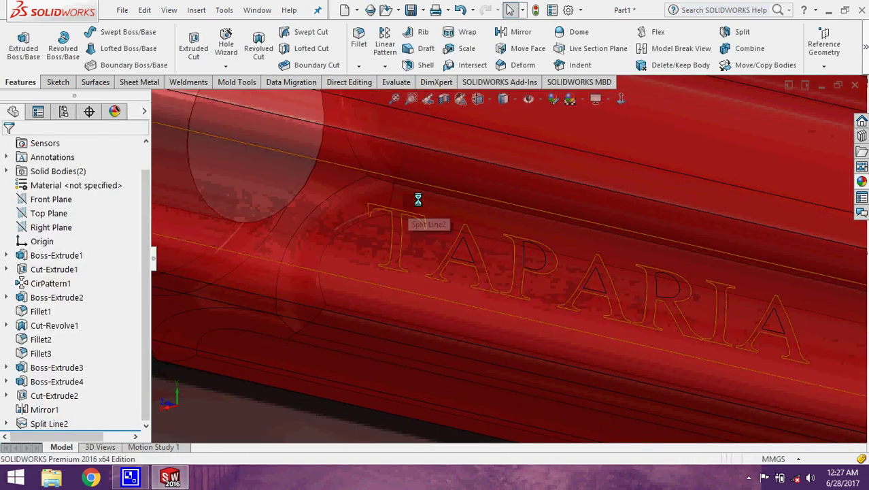
{"action": "left_click", "coordinate": [396, 247]}
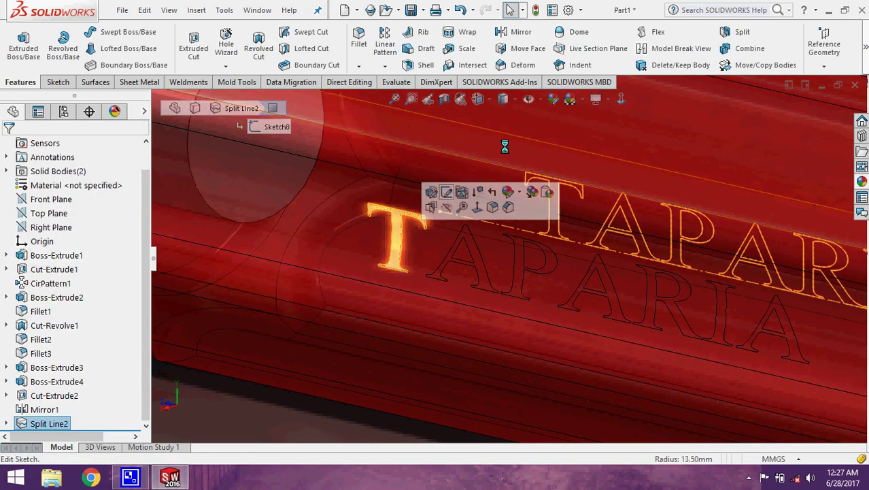
Select the T, A, P, A, R, I, A letter faces and apply black to them
{"action": "left_click", "coordinate": [507, 192]}
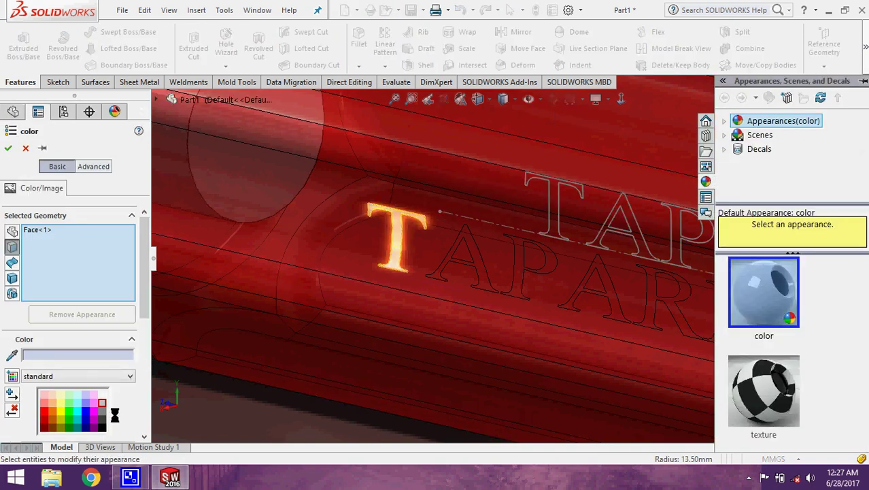
{"action": "left_click", "coordinate": [479, 271]}
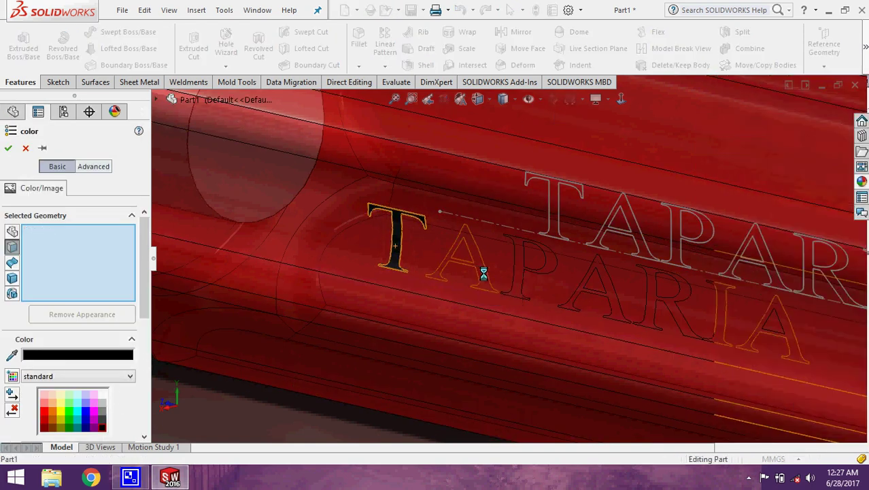
{"action": "left_click", "coordinate": [515, 282]}
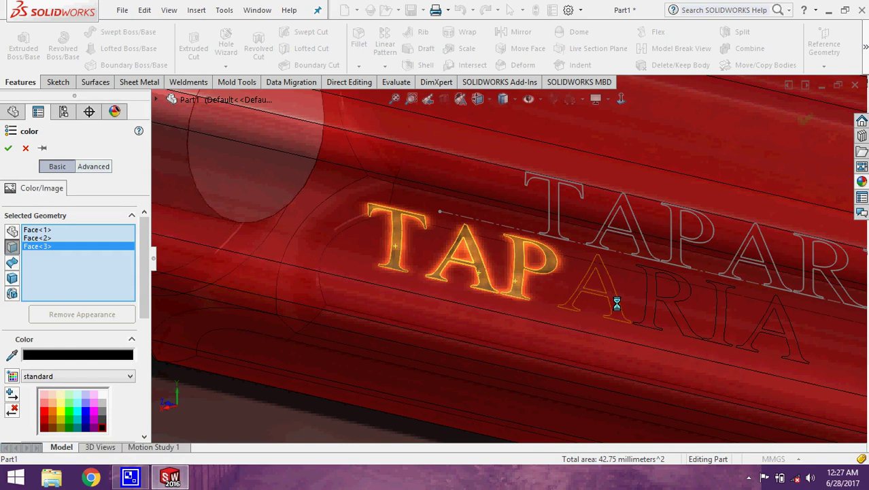
{"action": "left_click", "coordinate": [617, 304]}
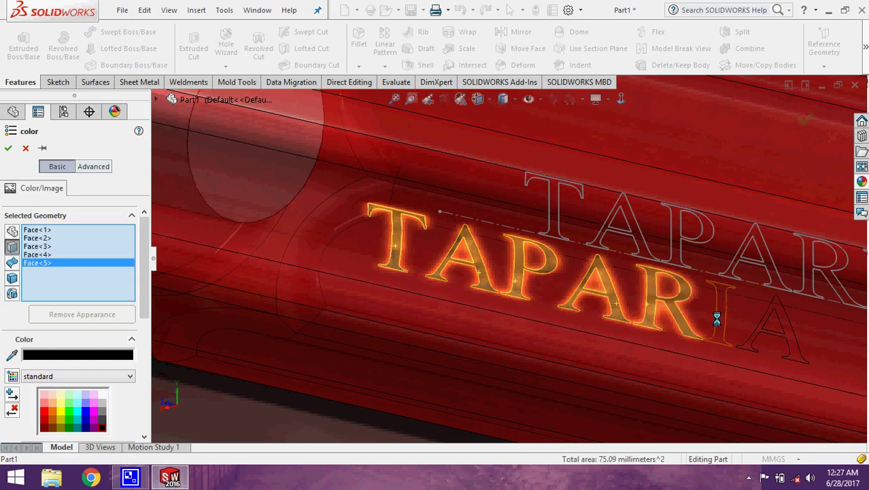
{"action": "left_click", "coordinate": [794, 345]}
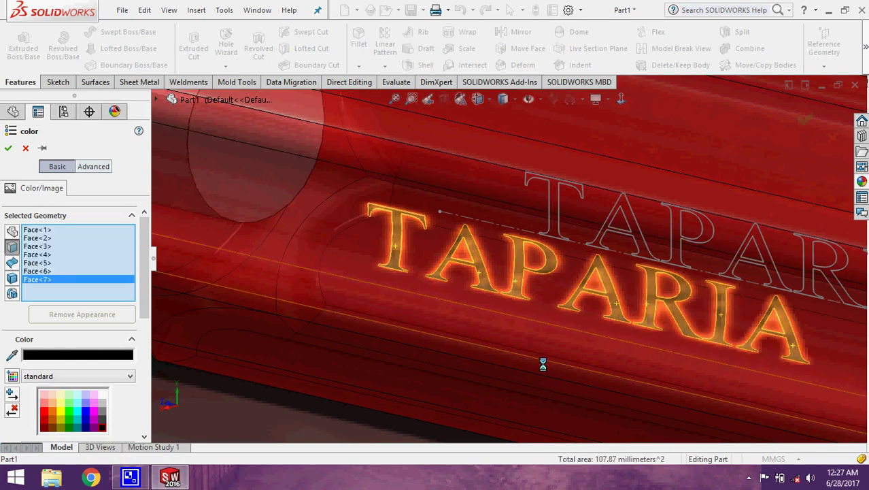
{"action": "key", "text": "f"}
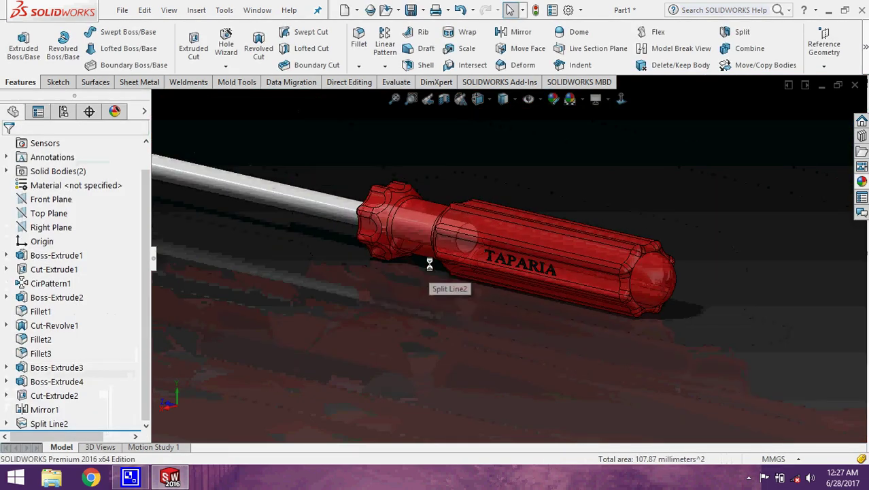
{"action": "left_click", "coordinate": [504, 99]}
Change the display style and orbit to a side view with the handle on the right
{"action": "left_click", "coordinate": [505, 136]}
{"action": "mouse_move", "coordinate": [456, 275]}
{"action": "middle_mouse_down"}
{"action": "mouse_move", "coordinate": [535, 304]}
{"action": "mouse_move", "coordinate": [527, 326]}
{"action": "middle_mouse_up"}
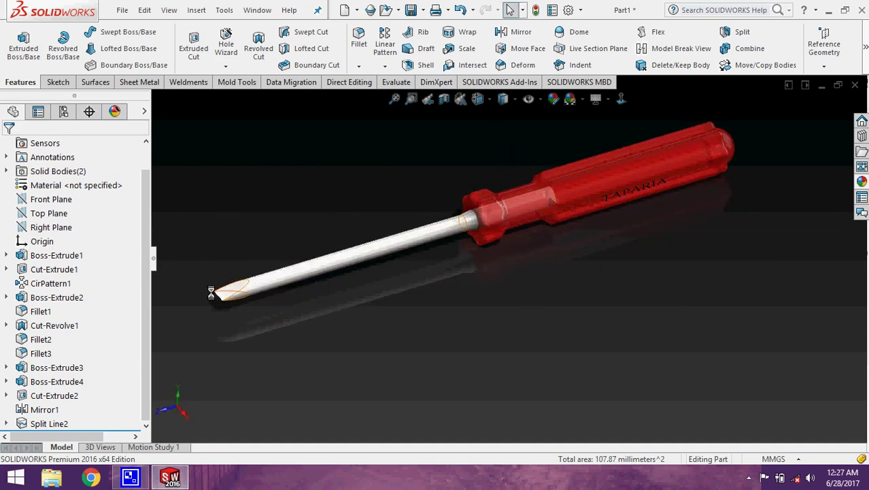
{"action": "left_click", "coordinate": [153, 259]}
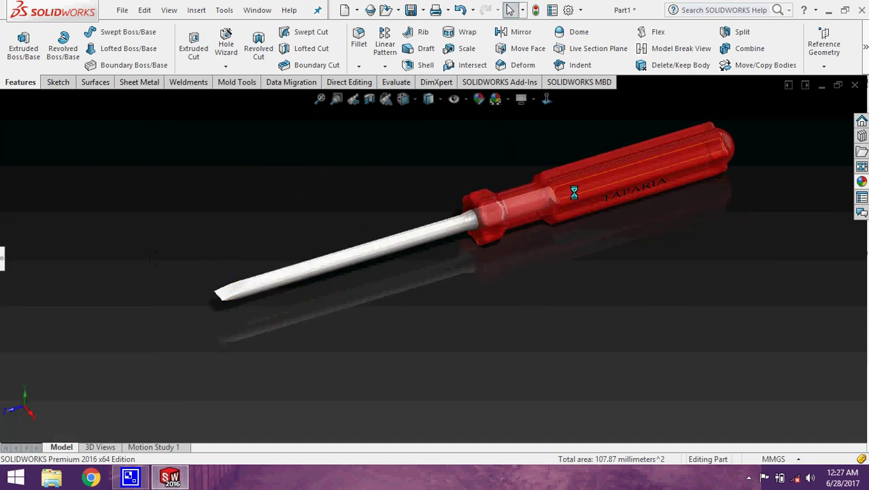
{"action": "scroll", "coordinate": [574, 193], "scroll_direction": "down", "scroll_amount": 3}
{"action": "scroll", "coordinate": [583, 226], "scroll_direction": "up", "scroll_amount": 5}
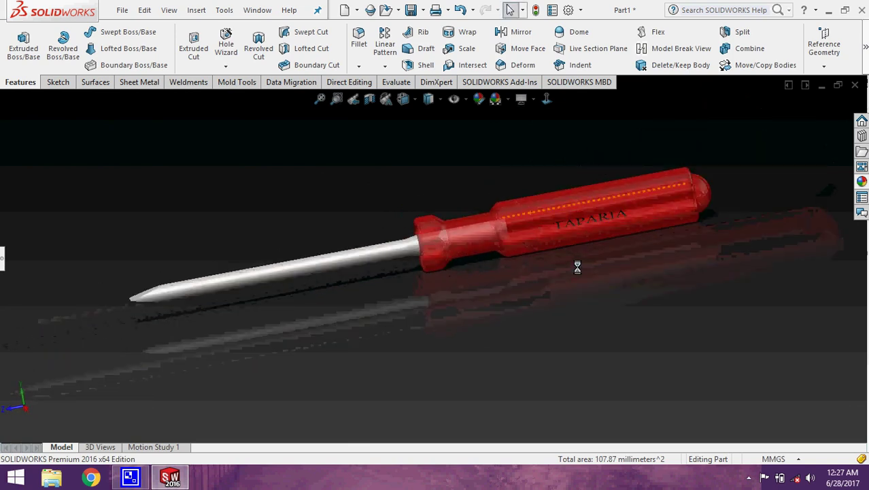
{"action": "middle_click_drag", "start_coordinate": [587, 257], "coordinate": [601, 310]}
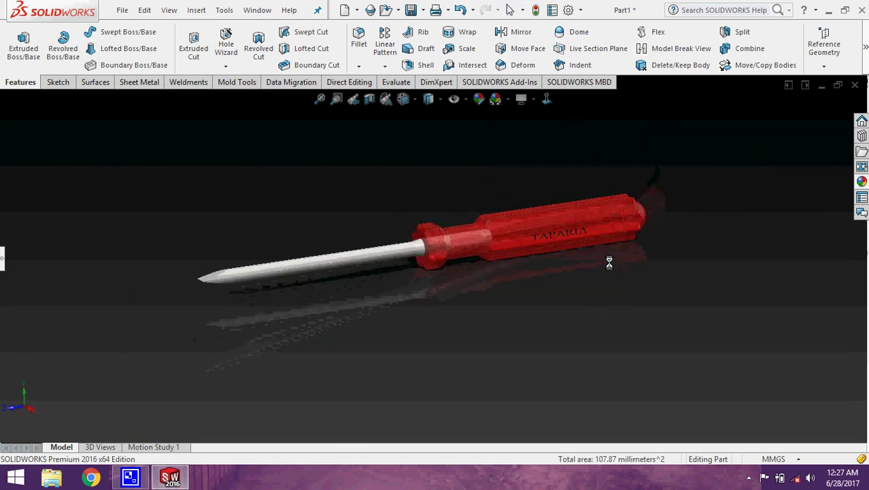
{"action": "scroll", "coordinate": [612, 258], "scroll_direction": "down", "scroll_amount": 3}
{"action": "scroll", "coordinate": [502, 319], "scroll_direction": "up", "scroll_amount": 3}
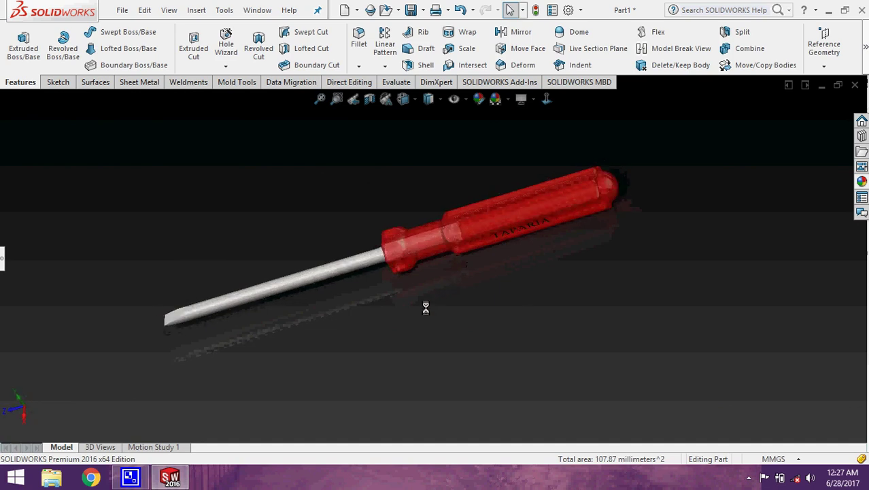
{"action": "scroll", "coordinate": [423, 265], "scroll_direction": "down", "scroll_amount": 3}
{"action": "mouse_move", "coordinate": [423, 265]}
{"action": "middle_mouse_down"}
{"action": "mouse_move", "coordinate": [462, 305]}
{"action": "mouse_move", "coordinate": [482, 285]}
{"action": "mouse_move", "coordinate": [468, 134]}
{"action": "mouse_move", "coordinate": [405, 296]}
{"action": "mouse_move", "coordinate": [398, 168]}
{"action": "mouse_move", "coordinate": [402, 274]}
{"action": "mouse_move", "coordinate": [431, 408]}
{"action": "mouse_move", "coordinate": [389, 185]}
{"action": "mouse_move", "coordinate": [407, 310]}
{"action": "mouse_move", "coordinate": [413, 284]}
{"action": "mouse_move", "coordinate": [442, 398]}
{"action": "mouse_move", "coordinate": [415, 286]}
{"action": "mouse_move", "coordinate": [400, 161]}
{"action": "mouse_move", "coordinate": [423, 296]}
{"action": "mouse_move", "coordinate": [476, 232]}
{"action": "mouse_move", "coordinate": [457, 240]}
{"action": "mouse_move", "coordinate": [481, 356]}
{"action": "mouse_move", "coordinate": [462, 324]}
{"action": "middle_mouse_up"}
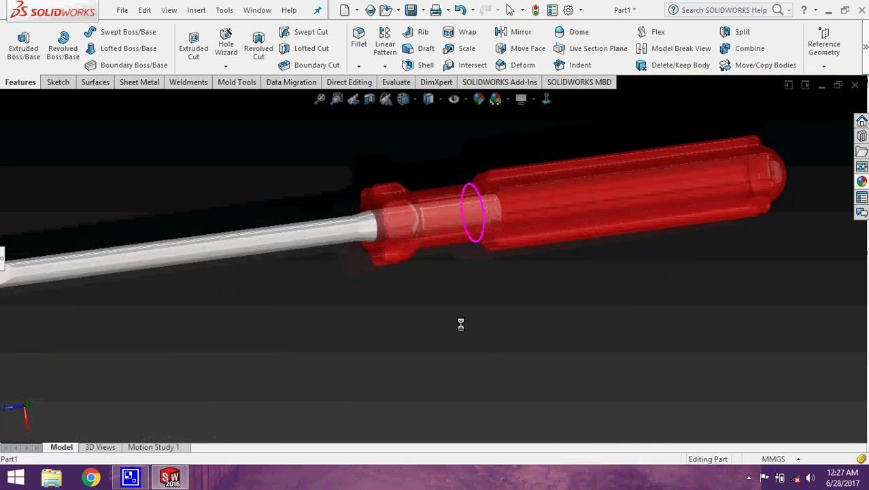
{"action": "mouse_move", "coordinate": [462, 202]}
{"action": "middle_mouse_down"}
{"action": "mouse_move", "coordinate": [466, 262]}
{"action": "mouse_move", "coordinate": [437, 236]}
{"action": "mouse_move", "coordinate": [451, 323]}
{"action": "mouse_move", "coordinate": [592, 211]}
{"action": "middle_mouse_up"}
Hide the red handle body, leaving the bare shaft, and restore the design tree
{"action": "left_click", "coordinate": [593, 211]}
{"action": "left_click", "coordinate": [643, 171]}
{"action": "mouse_move", "coordinate": [634, 277]}
{"action": "middle_mouse_down"}
{"action": "mouse_move", "coordinate": [396, 319]}
{"action": "mouse_move", "coordinate": [384, 230]}
{"action": "mouse_move", "coordinate": [380, 243]}
{"action": "mouse_move", "coordinate": [283, 243]}
{"action": "middle_mouse_up"}
{"action": "left_click", "coordinate": [3, 260]}
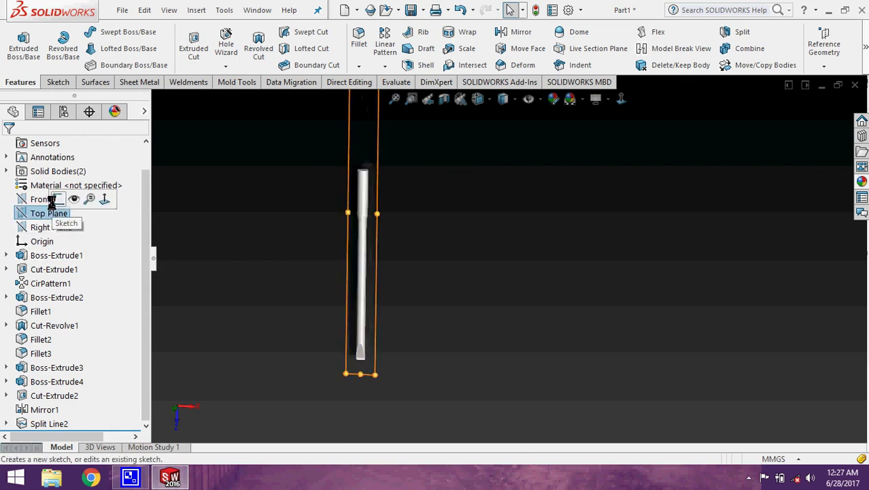
Sketch an ellipse on the shaft edge on Top Plane and cut it Mid Plane
{"action": "left_click", "coordinate": [56, 199]}
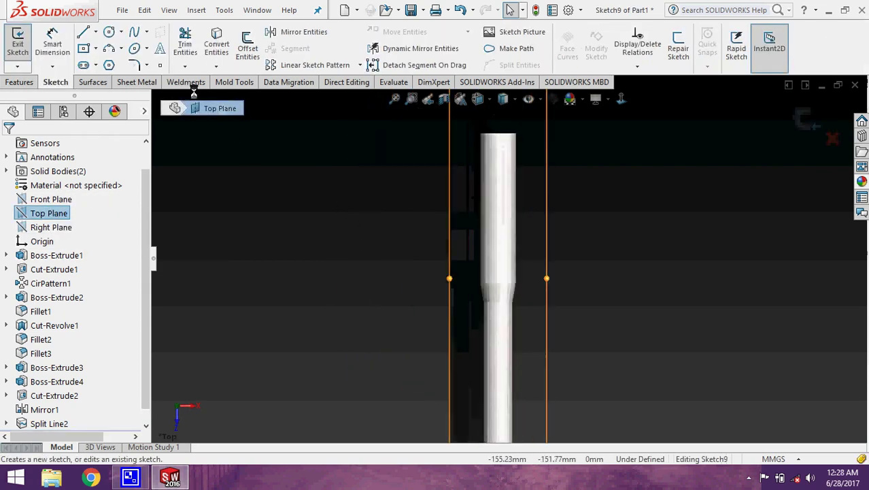
{"action": "left_click", "coordinate": [134, 49]}
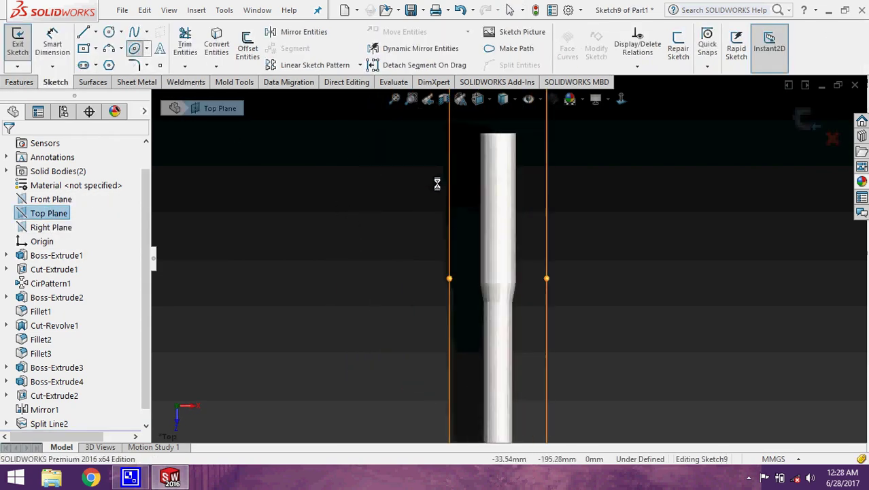
{"action": "left_click", "coordinate": [486, 197]}
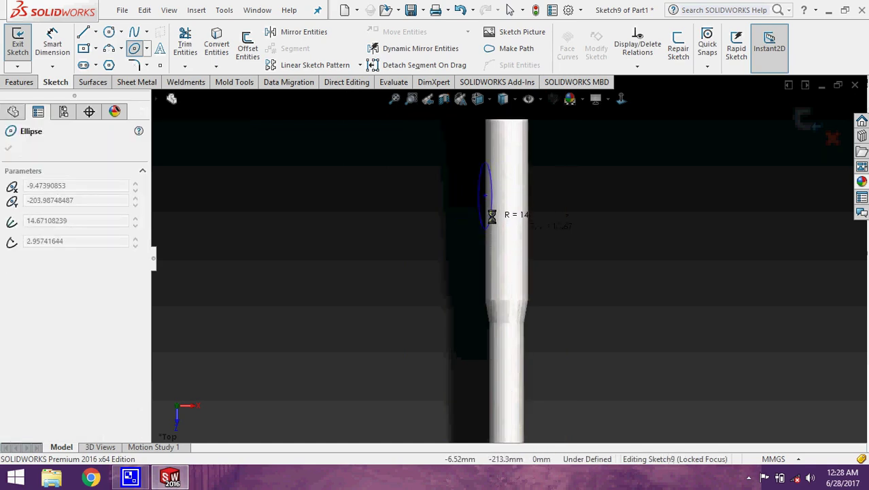
{"action": "left_click", "coordinate": [495, 212]}
{"action": "left_click", "coordinate": [35, 81]}
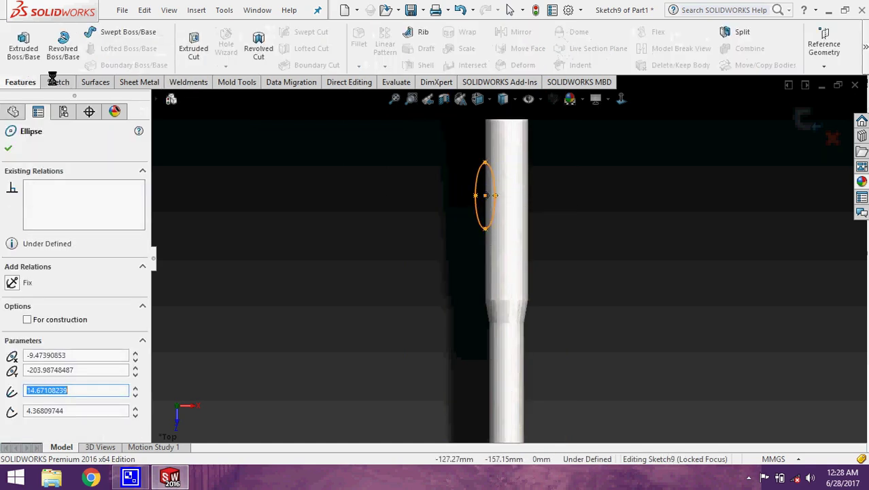
{"action": "left_click", "coordinate": [193, 47]}
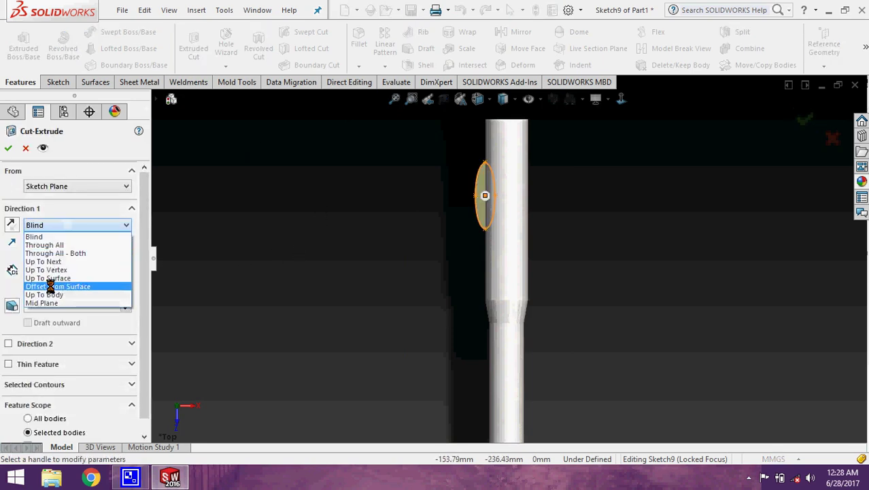
{"action": "left_click", "coordinate": [42, 303]}
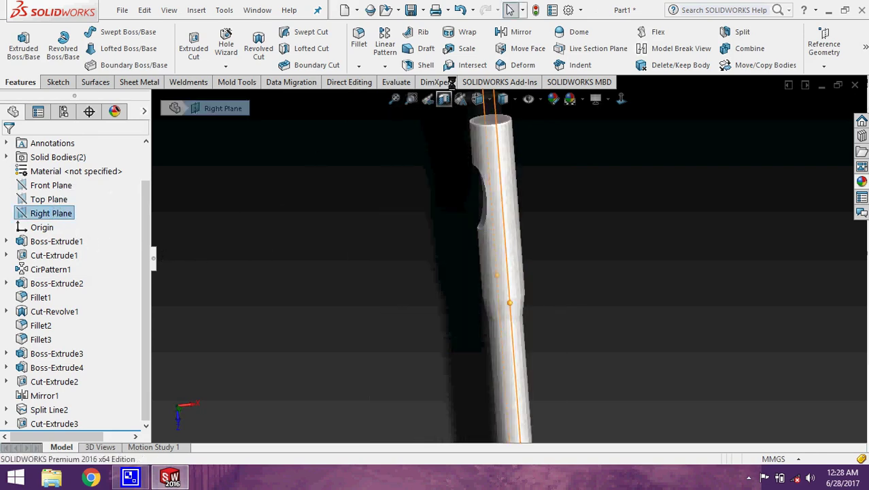
Mirror Cut-Extrude3 about the Right Plane to the opposite side of the shaft
{"action": "left_click", "coordinate": [517, 29]}
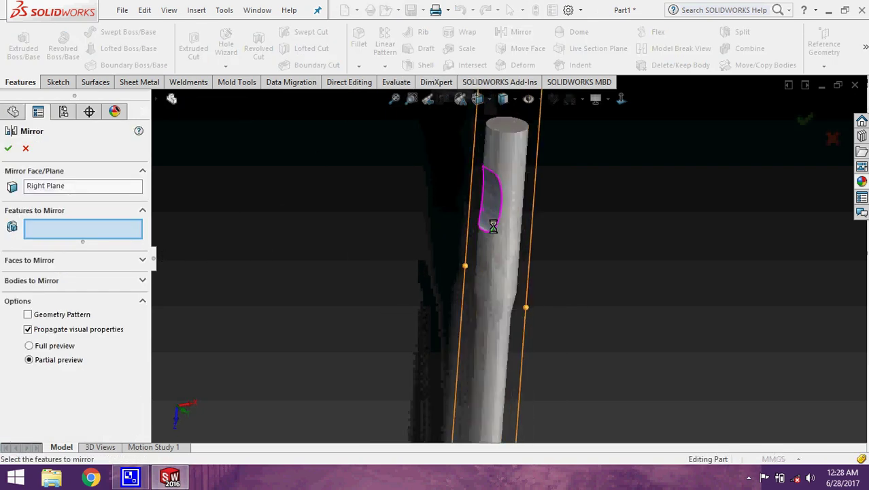
{"action": "left_click", "coordinate": [492, 224]}
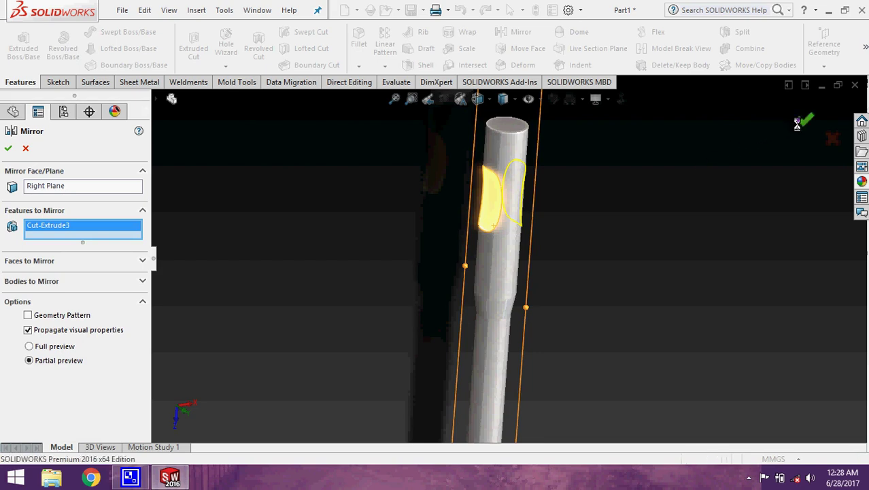
{"action": "left_click", "coordinate": [798, 125]}
{"action": "mouse_move", "coordinate": [652, 271]}
{"action": "middle_mouse_down"}
{"action": "mouse_move", "coordinate": [598, 220]}
{"action": "mouse_move", "coordinate": [480, 349]}
{"action": "mouse_move", "coordinate": [405, 339]}
{"action": "middle_mouse_up"}
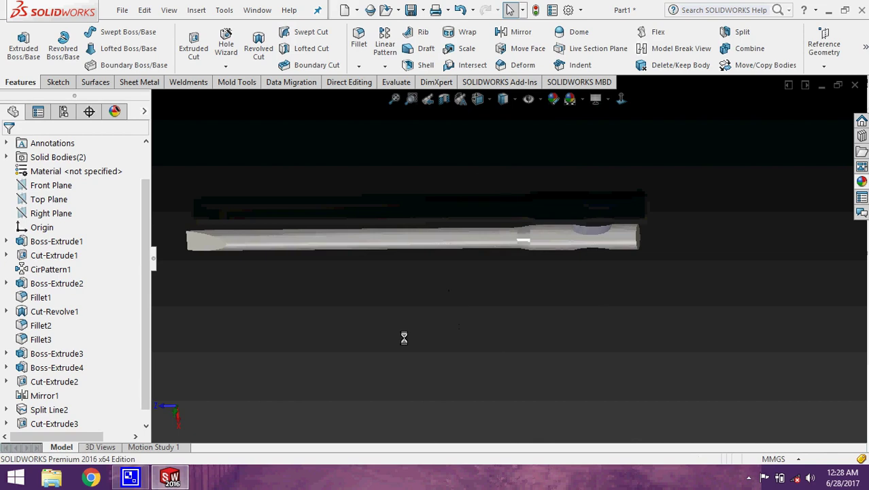
Show the Boss-Extrude1 handle body again and orbit to an angled view
{"action": "left_click", "coordinate": [57, 242]}
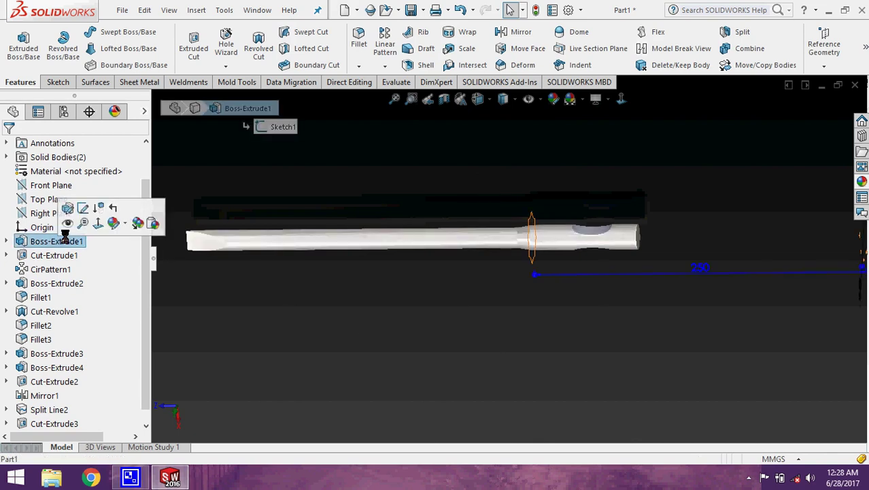
{"action": "left_click", "coordinate": [67, 224]}
{"action": "mouse_move", "coordinate": [519, 296]}
{"action": "middle_mouse_down"}
{"action": "mouse_move", "coordinate": [596, 188]}
{"action": "mouse_move", "coordinate": [568, 355]}
{"action": "mouse_move", "coordinate": [567, 218]}
{"action": "mouse_move", "coordinate": [559, 274]}
{"action": "mouse_move", "coordinate": [499, 275]}
{"action": "mouse_move", "coordinate": [472, 369]}
{"action": "mouse_move", "coordinate": [485, 223]}
{"action": "mouse_move", "coordinate": [478, 405]}
{"action": "middle_mouse_up"}
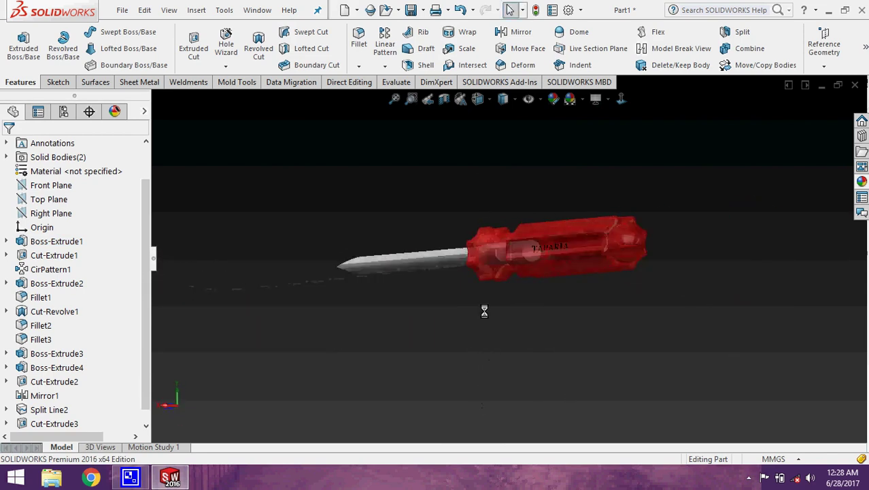